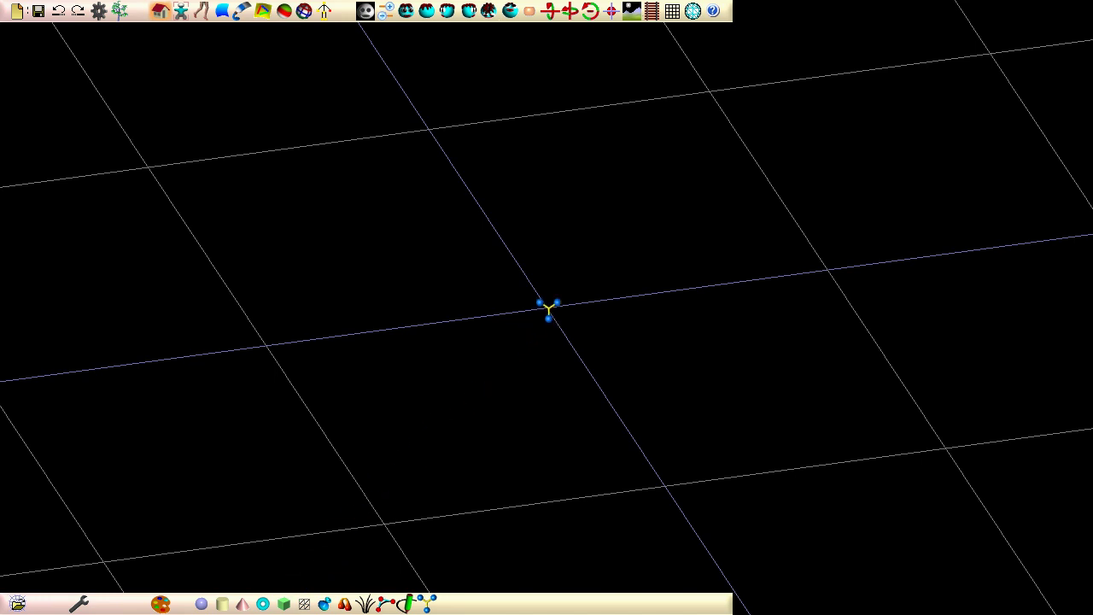
Create a tall box at the grid origin and convert it to a stitched patch with 9 control bands.
drag(549, 309, 617, 320)
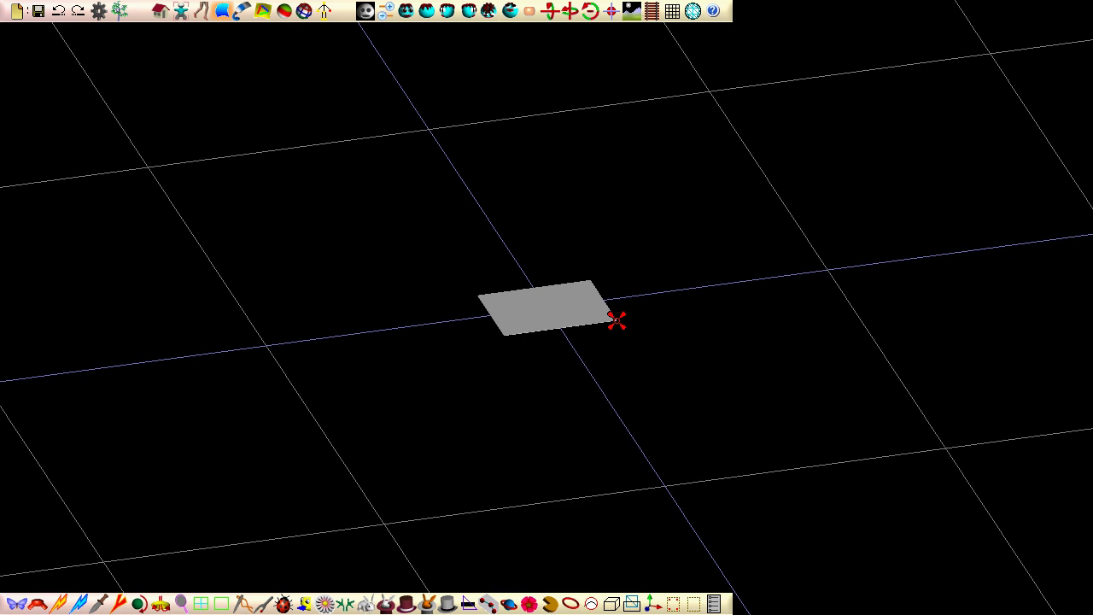
drag(617, 321, 650, 121)
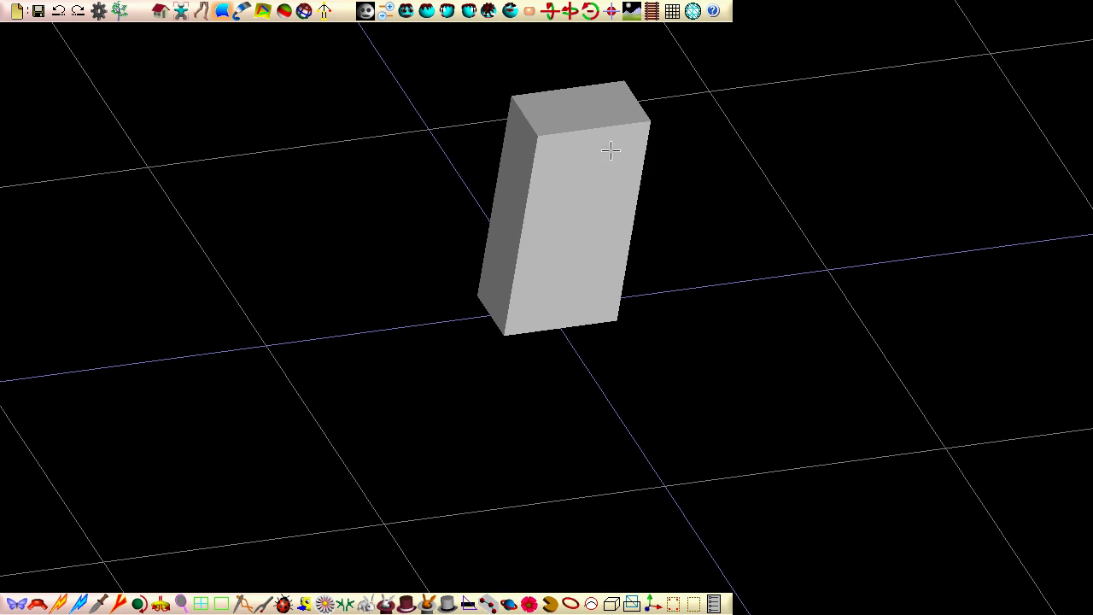
click(17, 604)
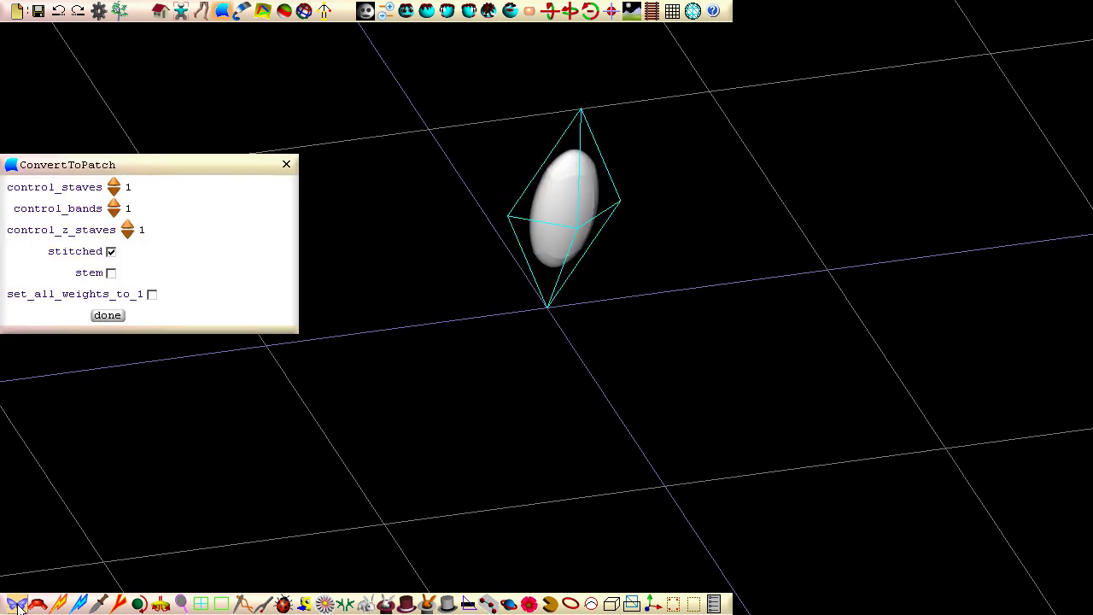
scroll(115, 204, up, 8)
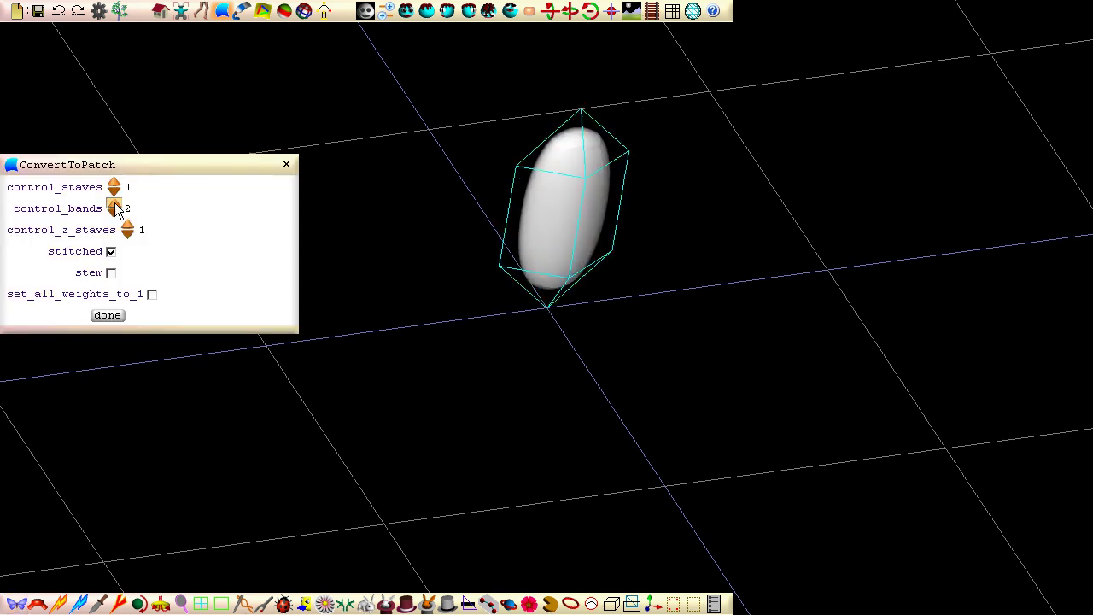
click(107, 315)
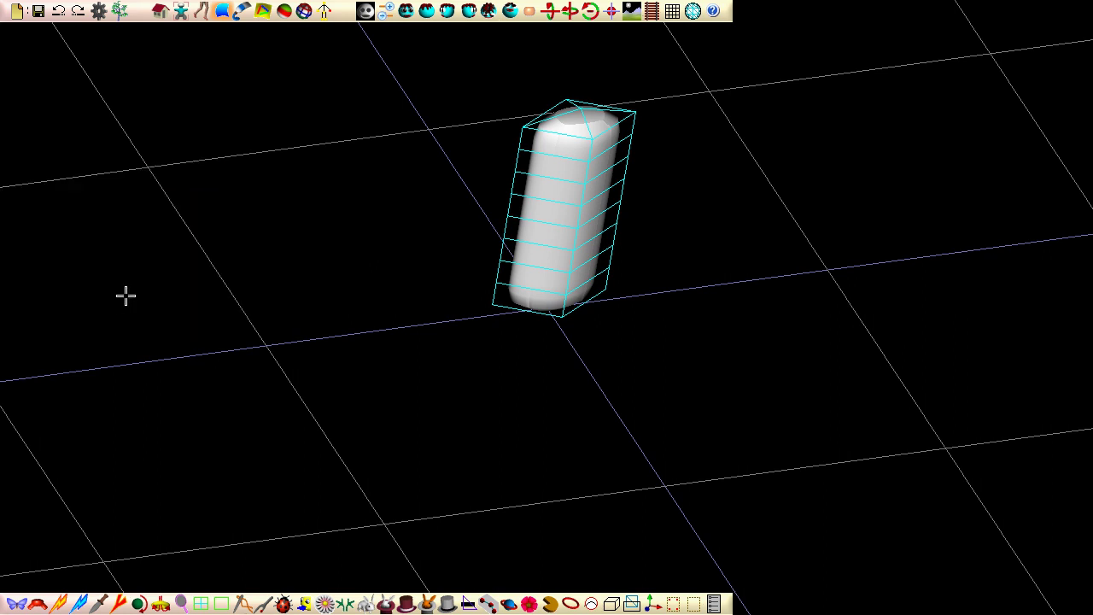
Switch to the front view and show the grid on the xyPlane instead of the xzPlane.
click(405, 11)
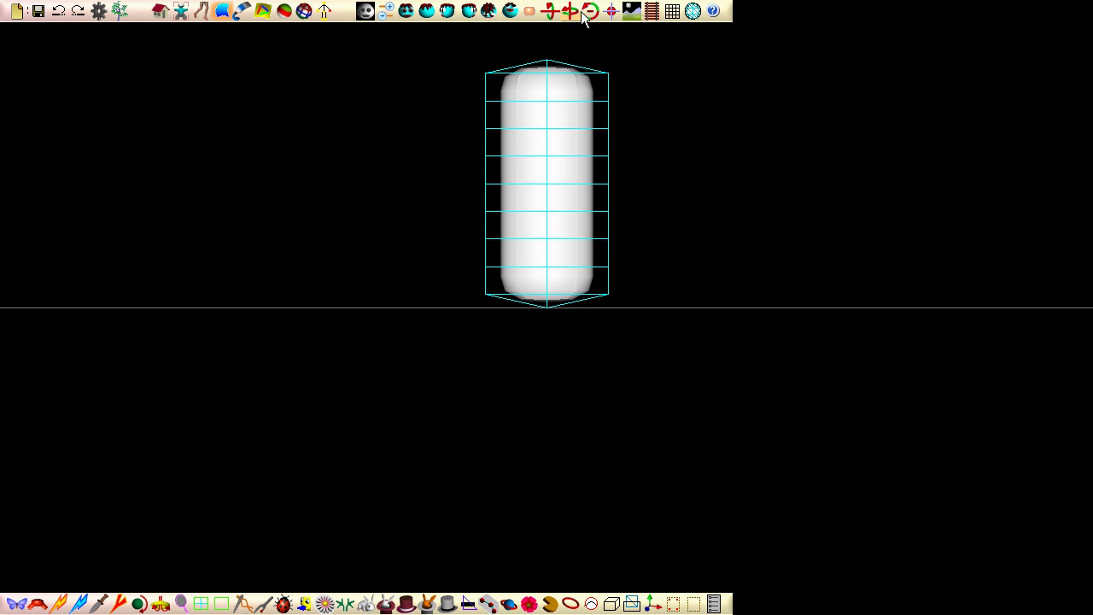
click(673, 11)
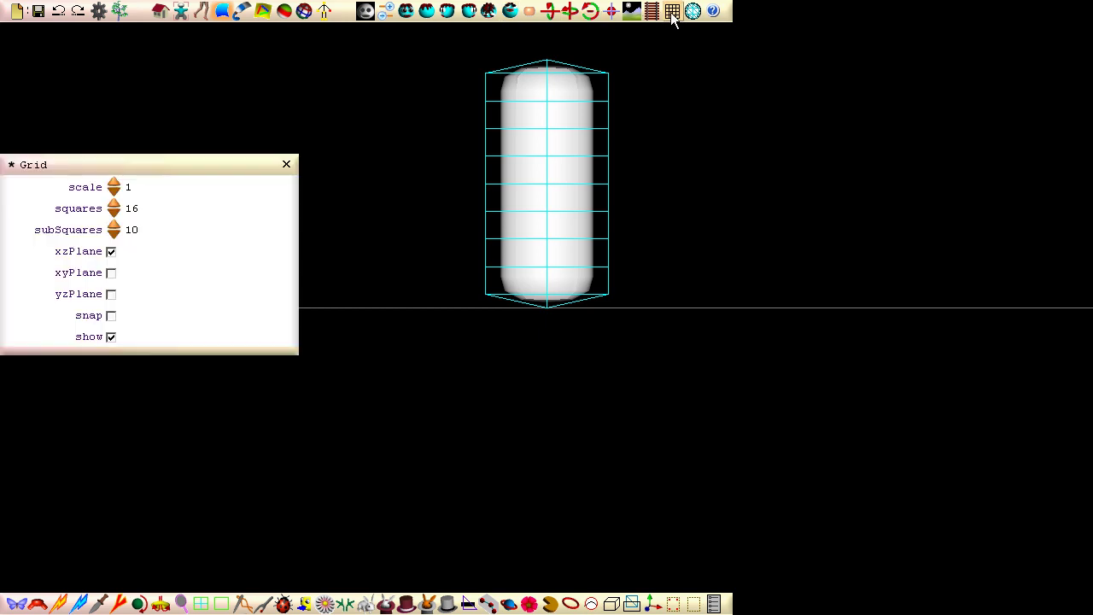
click(111, 273)
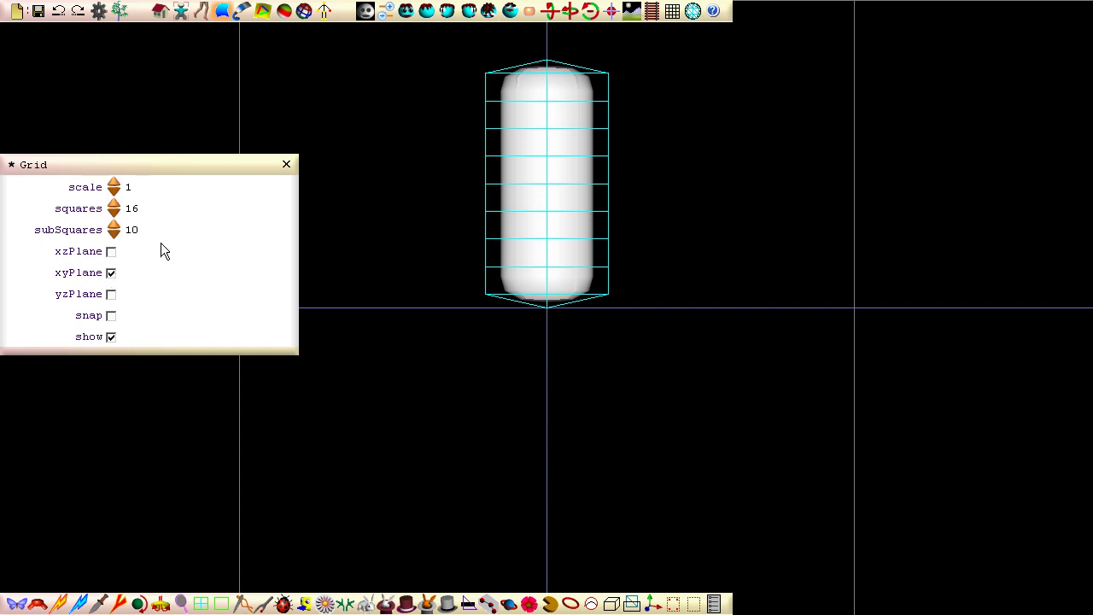
click(286, 165)
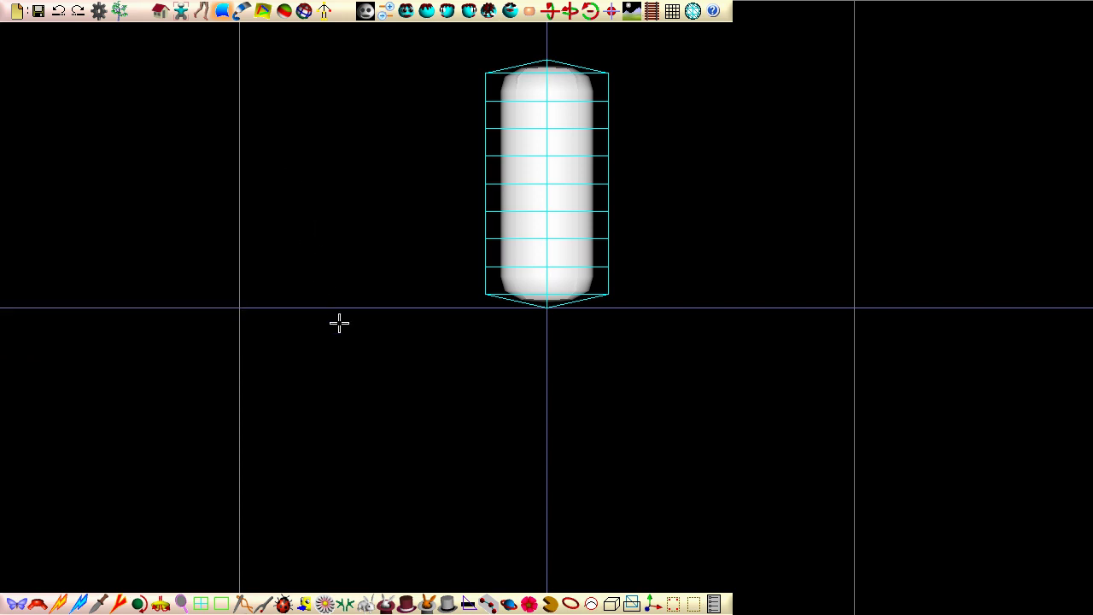
Select all control points of the patch, stretch them vertically and raise the shape above the grid's horizontal axis.
right_drag(360, 387, 373, 308)
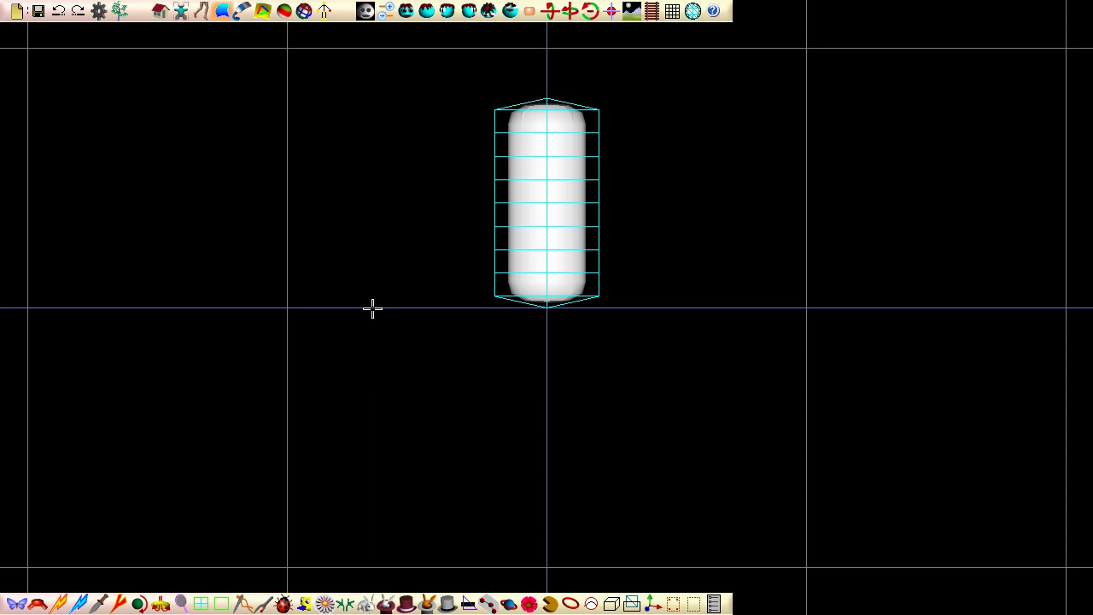
middle_drag(447, 283, 450, 552)
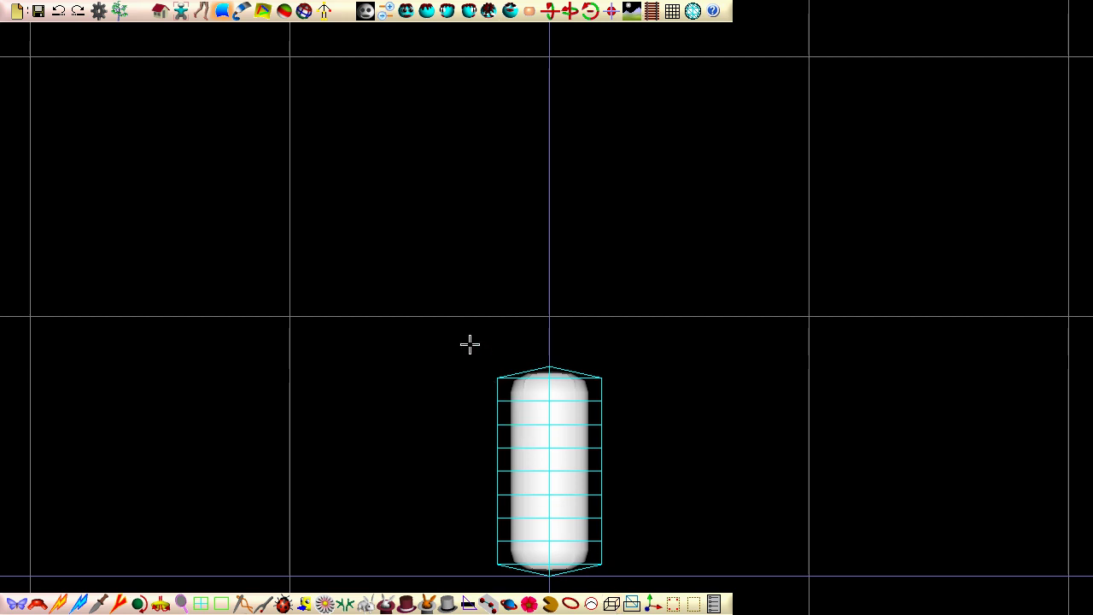
drag(472, 347, 621, 583)
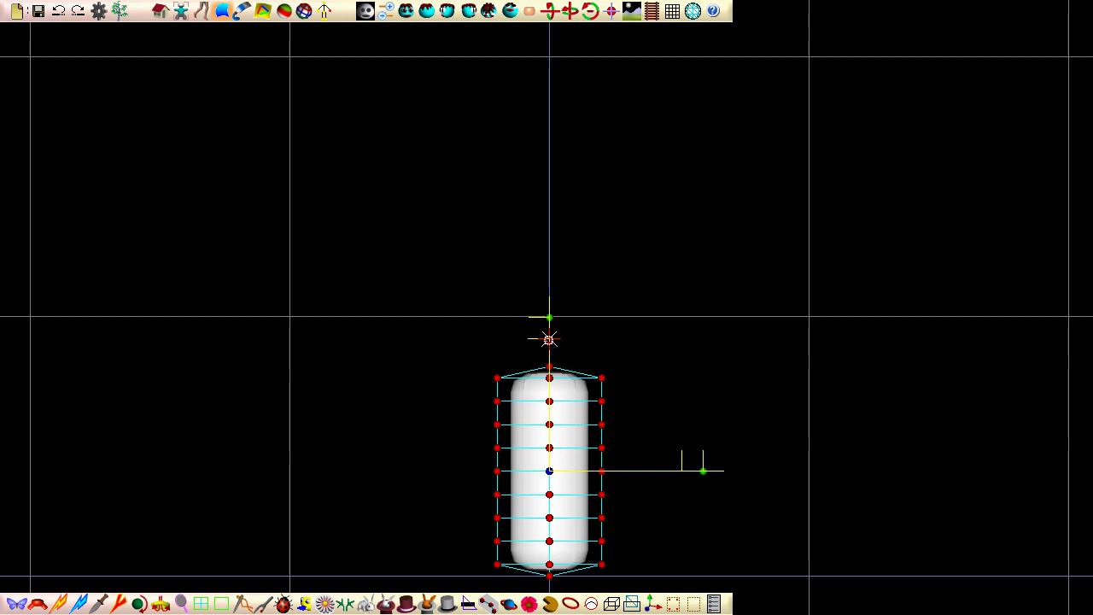
drag(547, 337, 525, 76)
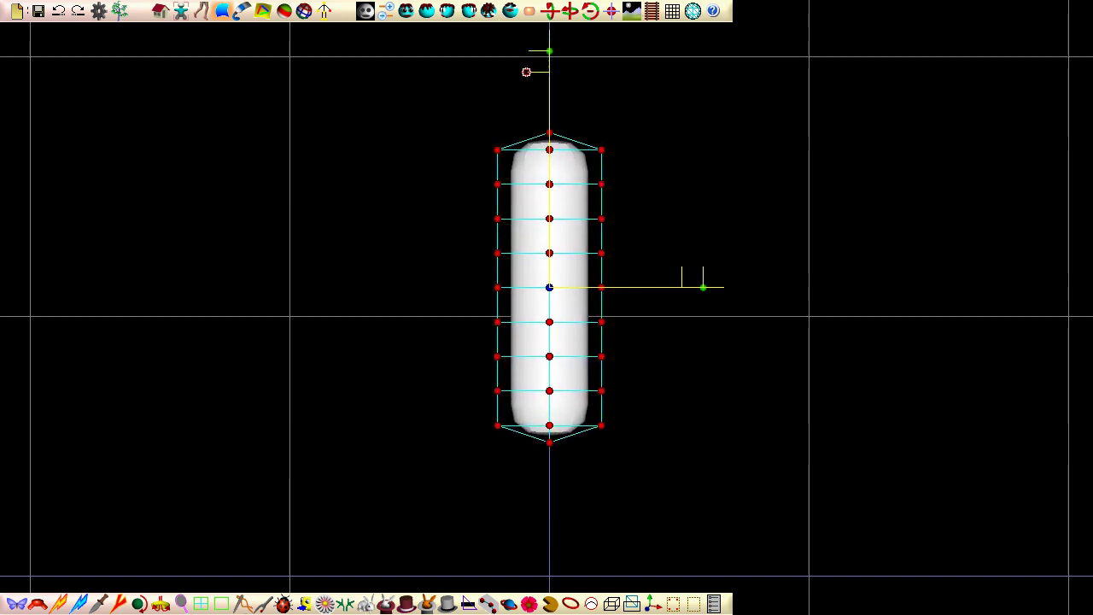
Narrow the third and fourth control rows from the patch's upper end into a short, thin neck placed just under the head.
click(469, 207)
drag(469, 207, 654, 269)
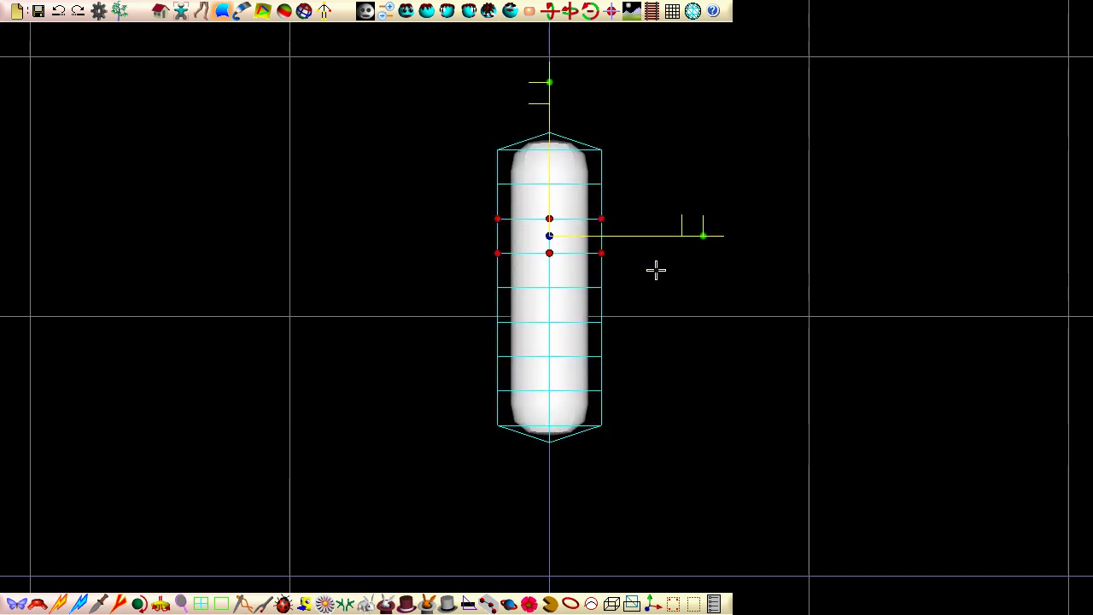
drag(726, 236, 641, 228)
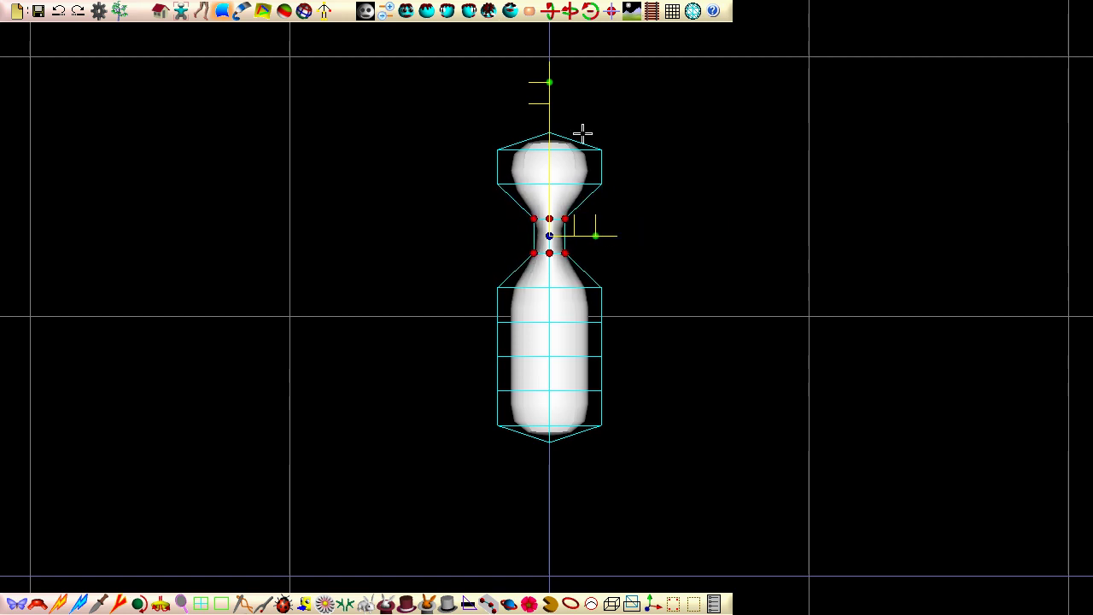
drag(551, 58, 538, 122)
drag(547, 170, 543, 141)
Raise all the control rows below the neck so the body sits directly beneath it.
drag(451, 253, 662, 459)
drag(549, 228, 541, 173)
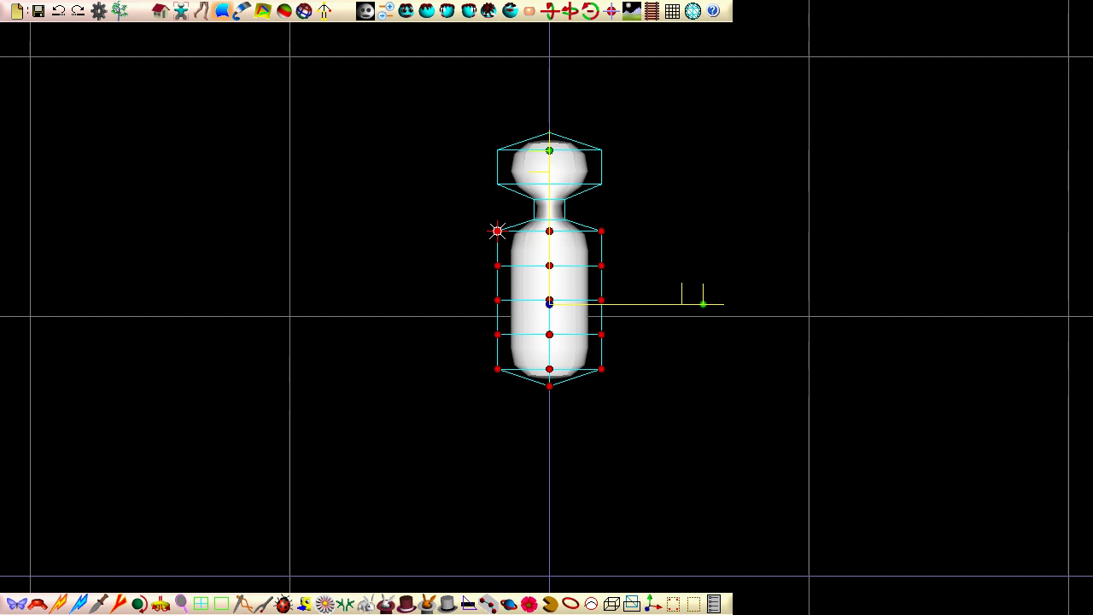
click(459, 226)
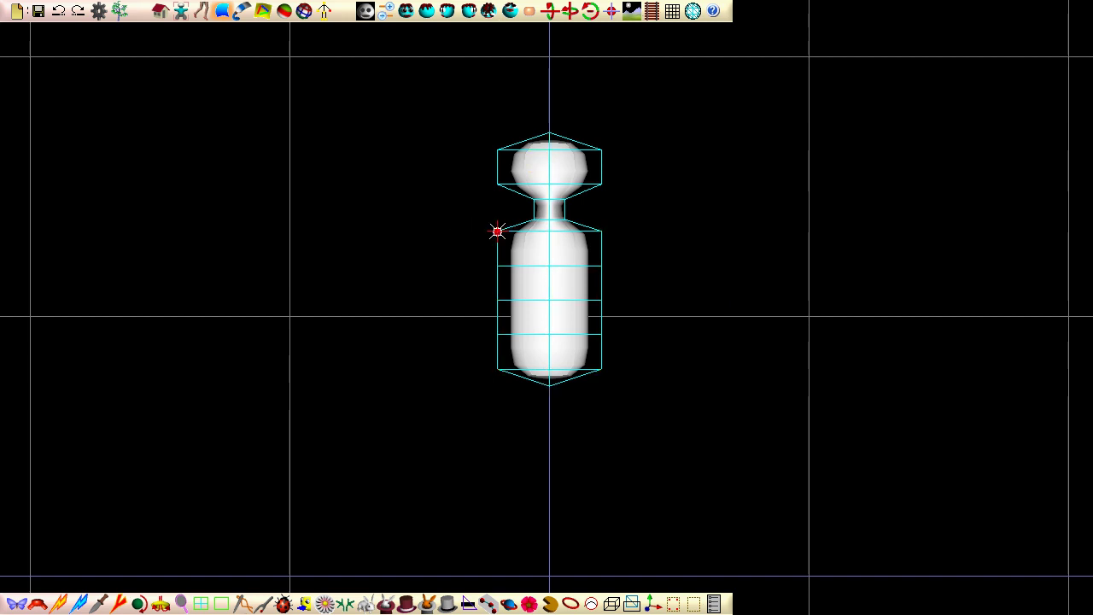
Extrude both arms from the shoulder with distance .99, 3 insertions, hole off and spiderWebCenter on.
click(497, 232)
click(37, 603)
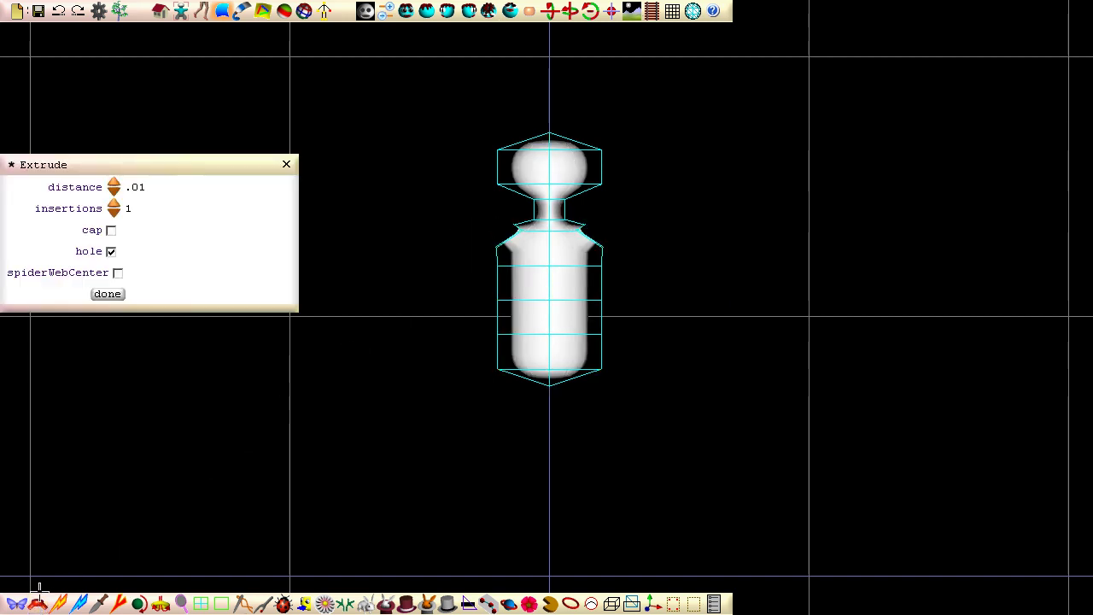
drag(115, 188, 116, 188)
click(114, 205)
click(114, 205)
click(111, 251)
click(118, 273)
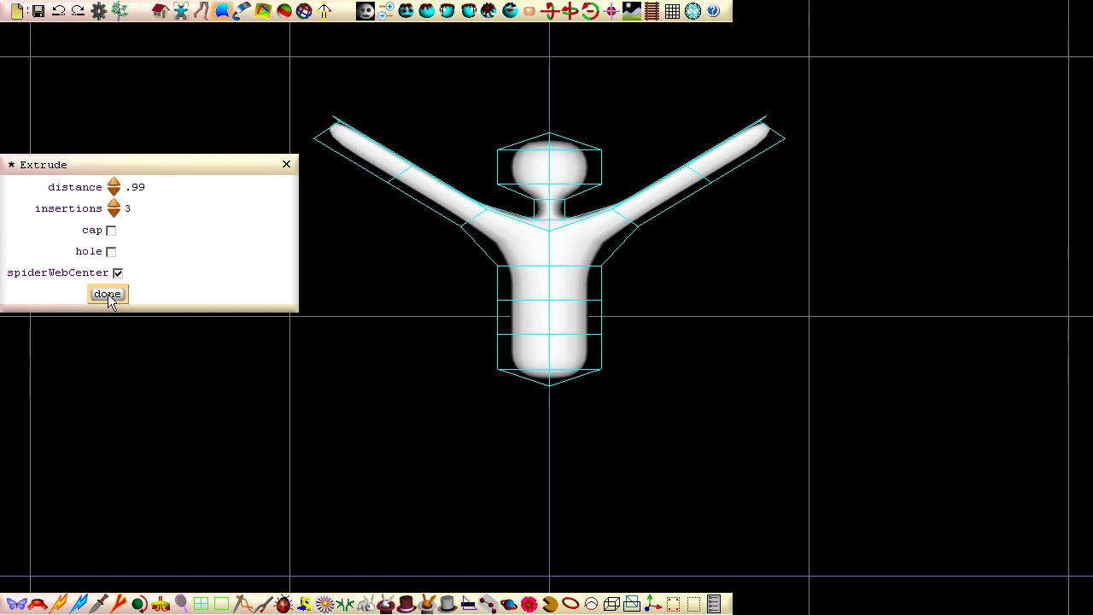
click(107, 294)
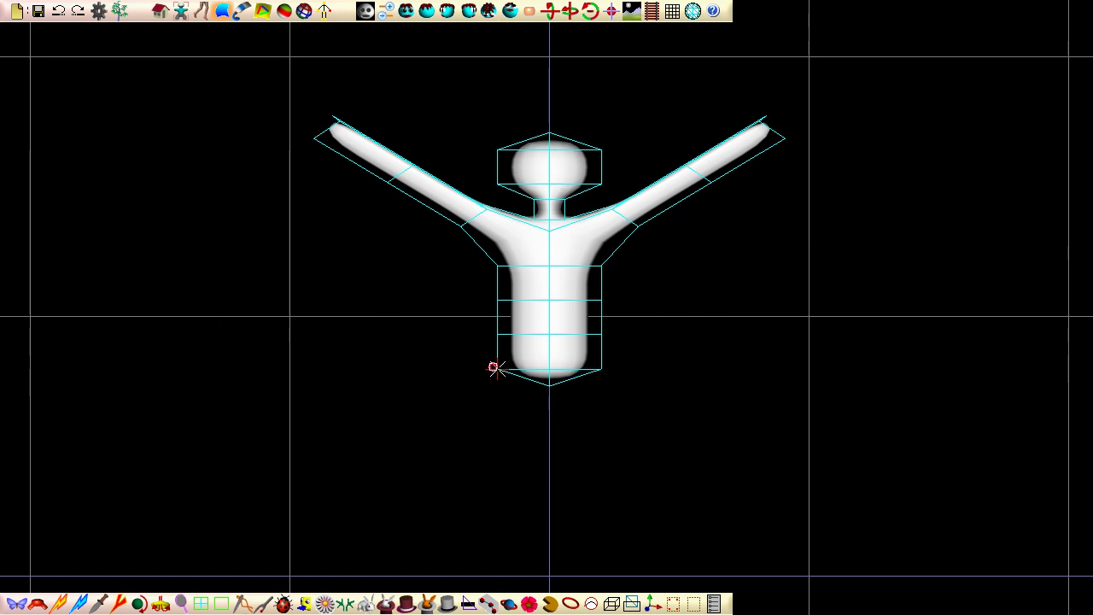
Extrude both legs from the lower corner of the body with distance 1.14, 3 insertions, hole off and spiderWebCenter on.
click(38, 604)
drag(117, 187, 117, 187)
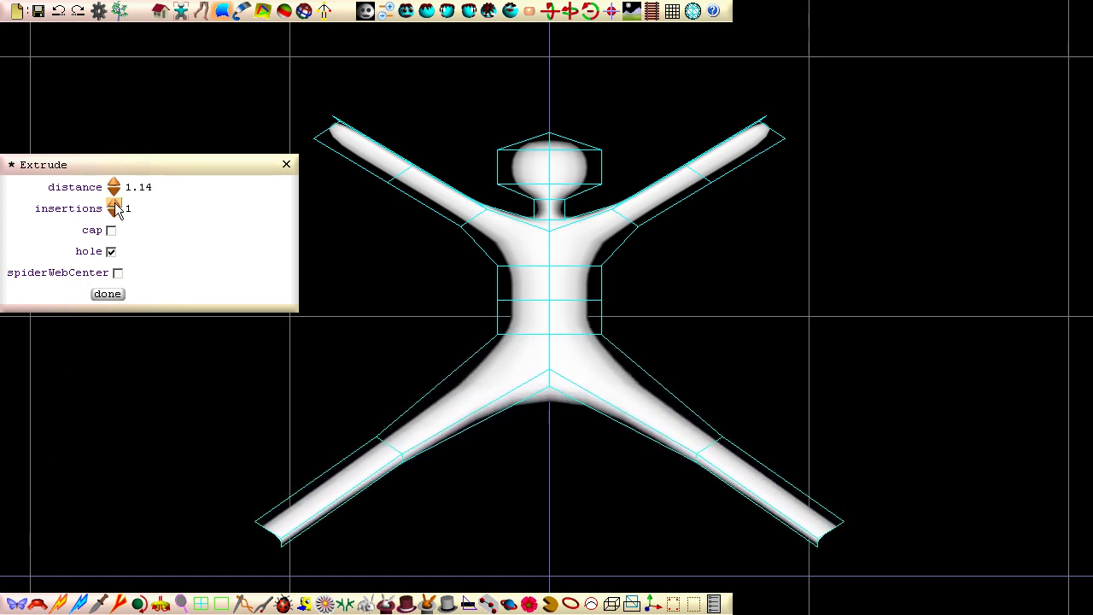
click(114, 205)
click(114, 206)
click(118, 274)
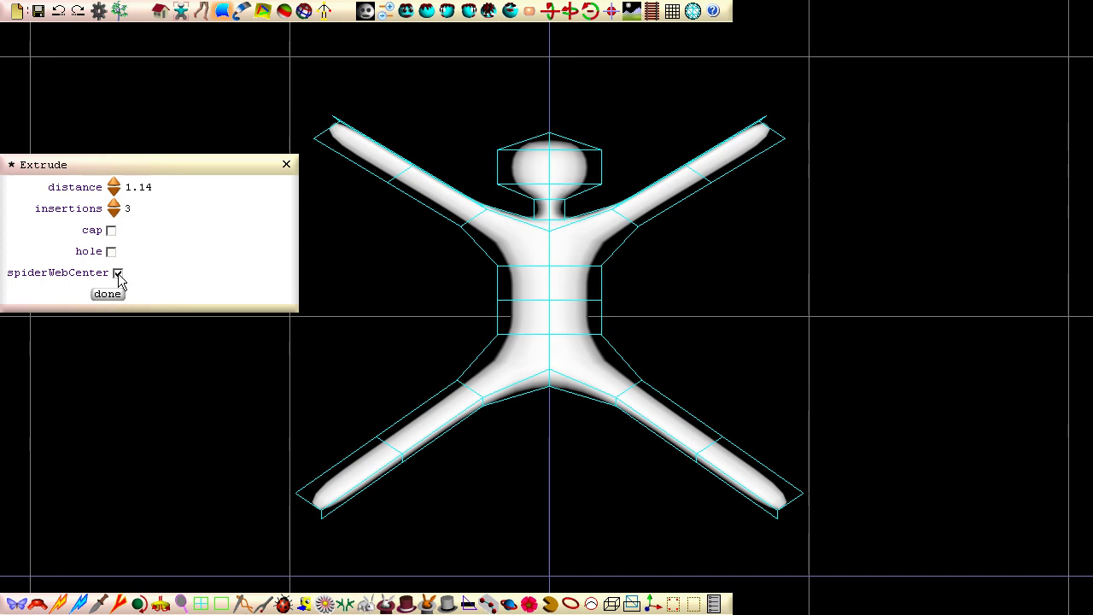
click(107, 294)
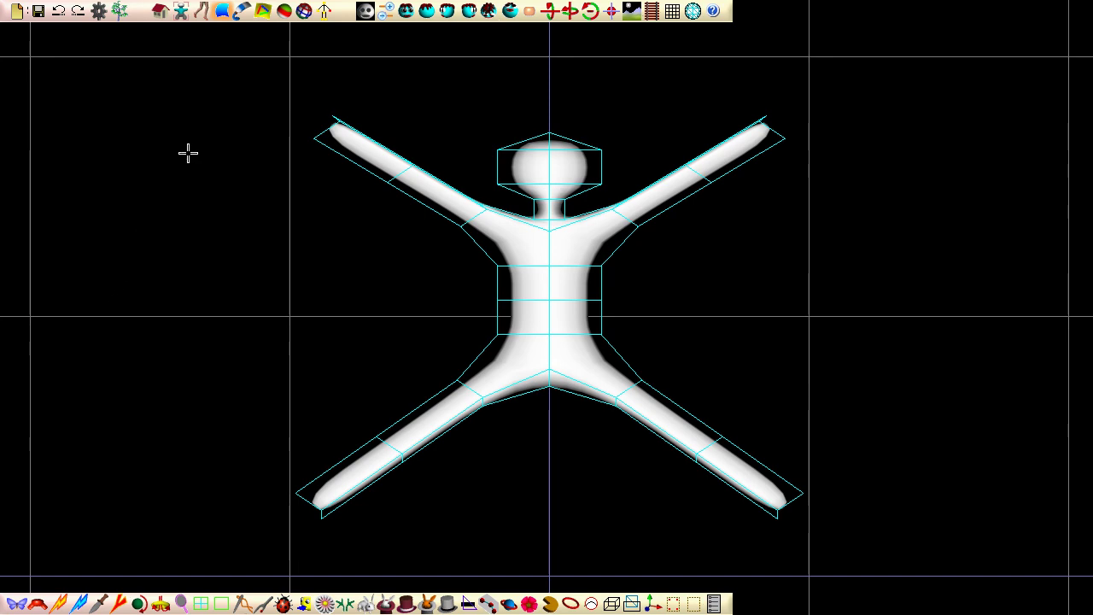
middle_drag(207, 161, 953, 463)
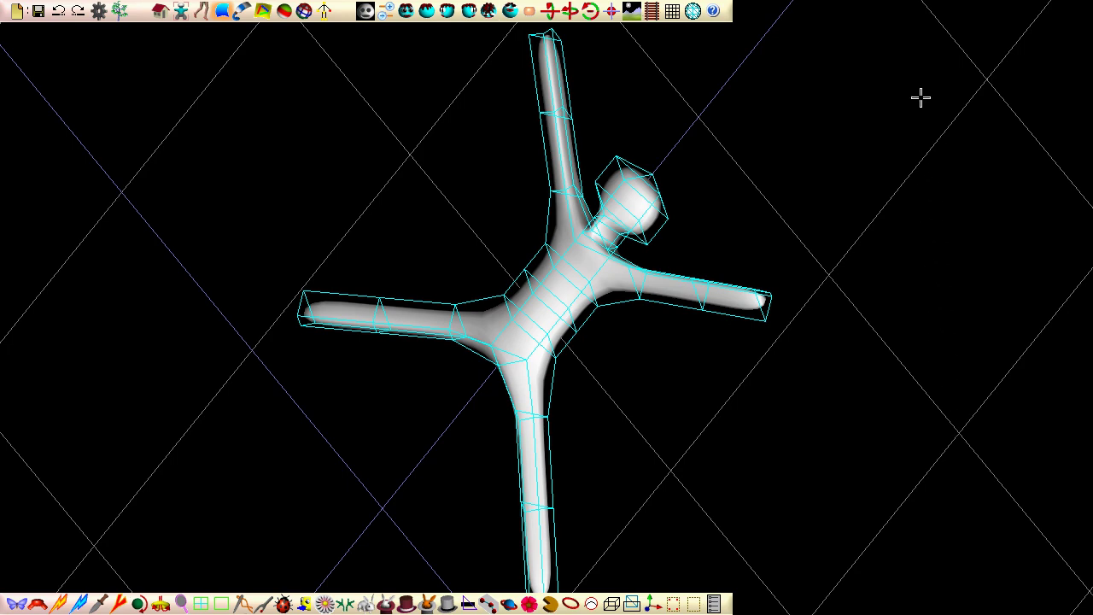
middle_drag(920, 98, 192, 370)
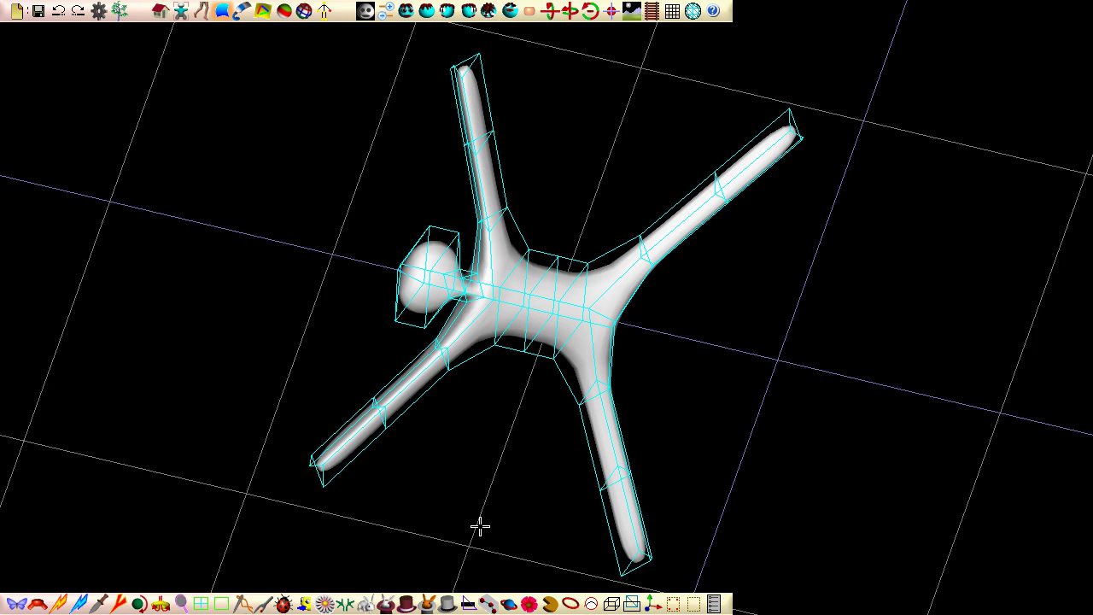
middle_drag(480, 525, 1034, 49)
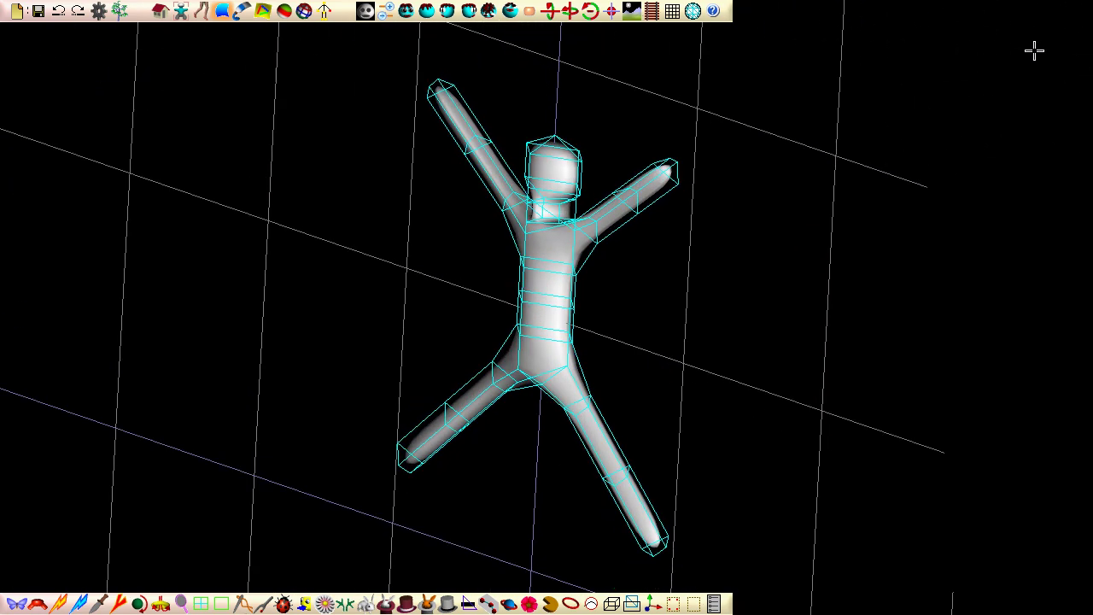
click(406, 11)
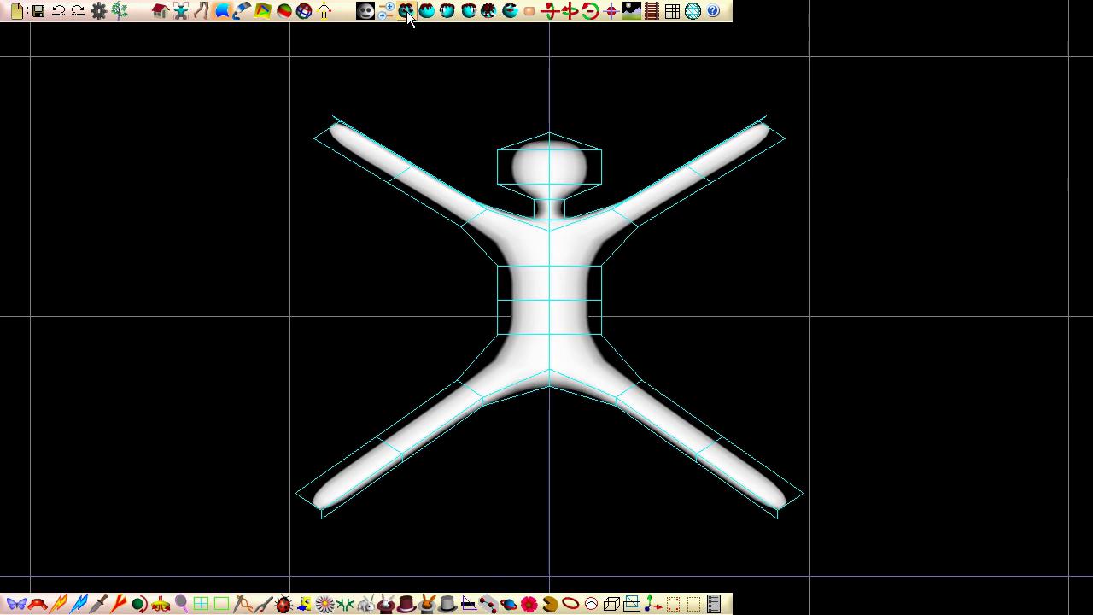
Select one leg's control points, place the pivot at the hip and rotate the leg until it points straight down.
drag(586, 366, 842, 542)
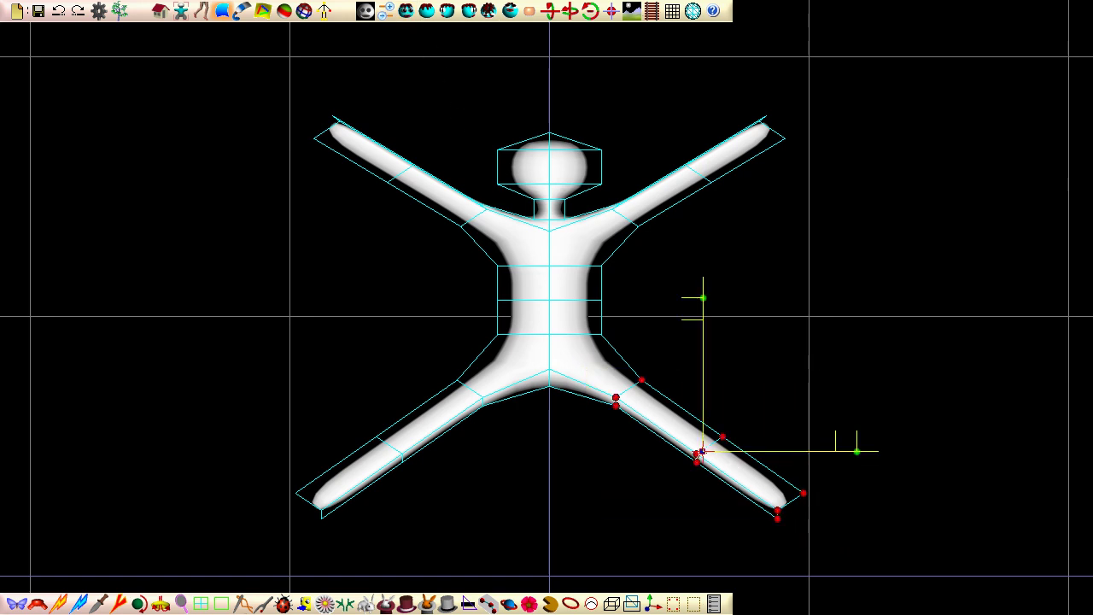
drag(702, 451, 577, 363)
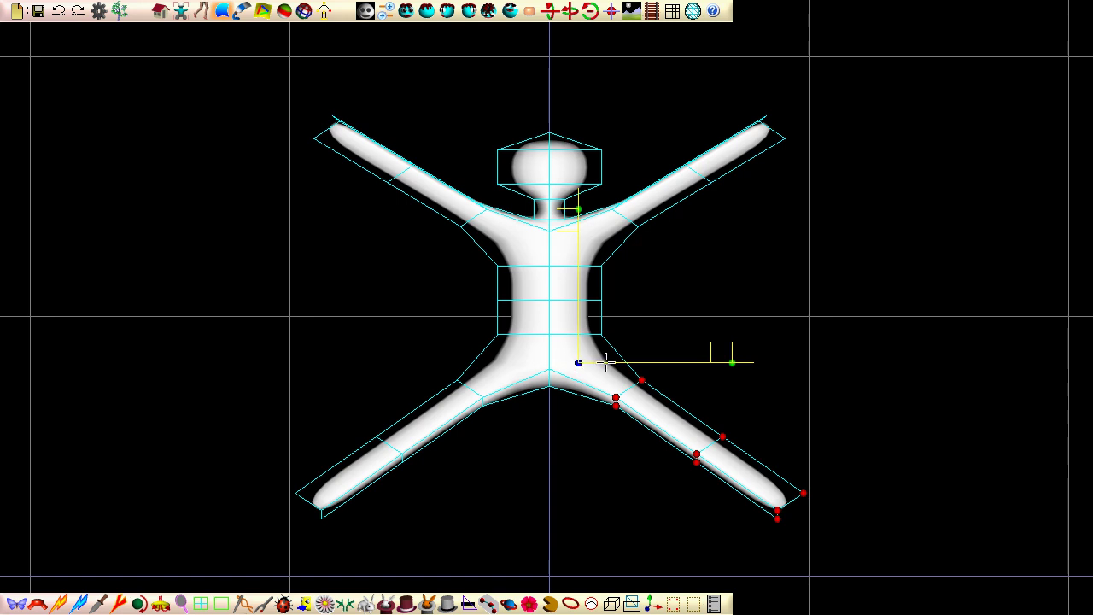
drag(732, 362, 711, 553)
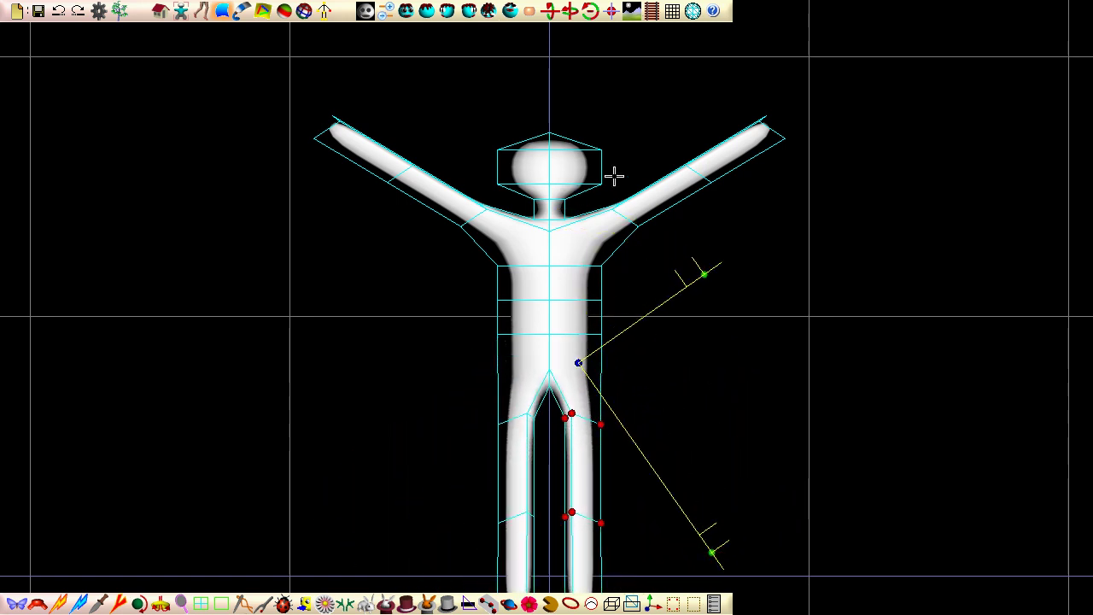
Select one arm's control points, place the pivot at the shoulder, rotate the arm to horizontal and shift it outward and down.
drag(605, 174, 723, 247)
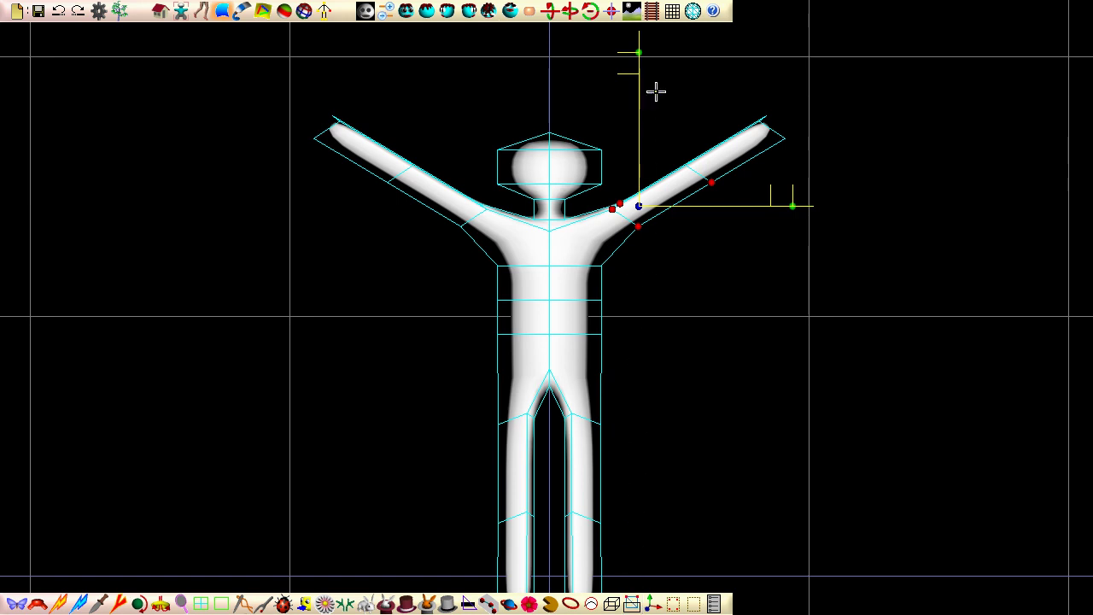
drag(656, 91, 810, 220)
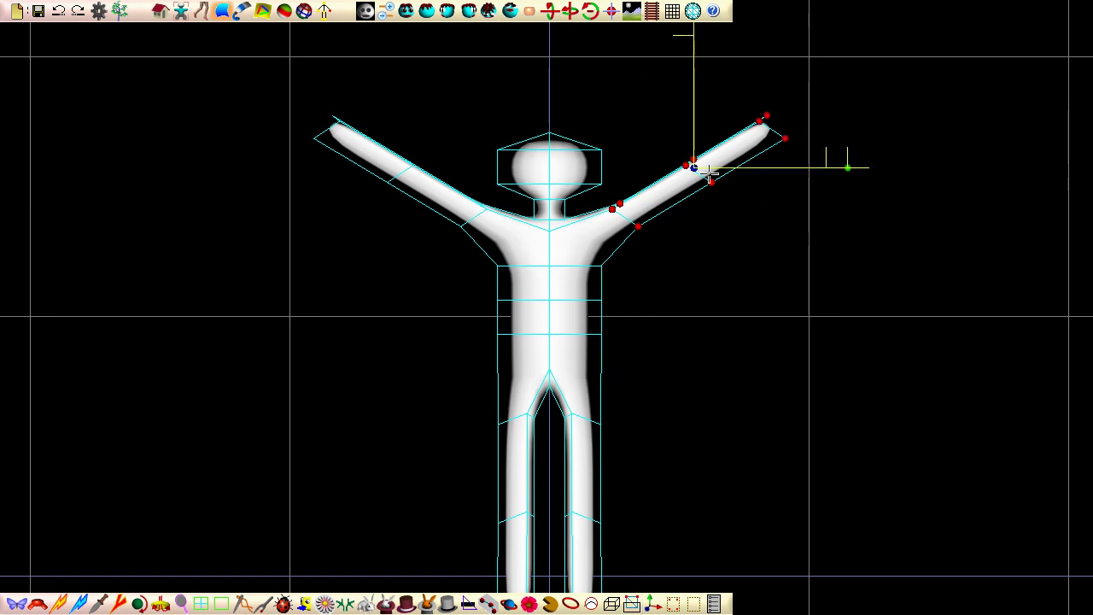
drag(693, 166, 600, 227)
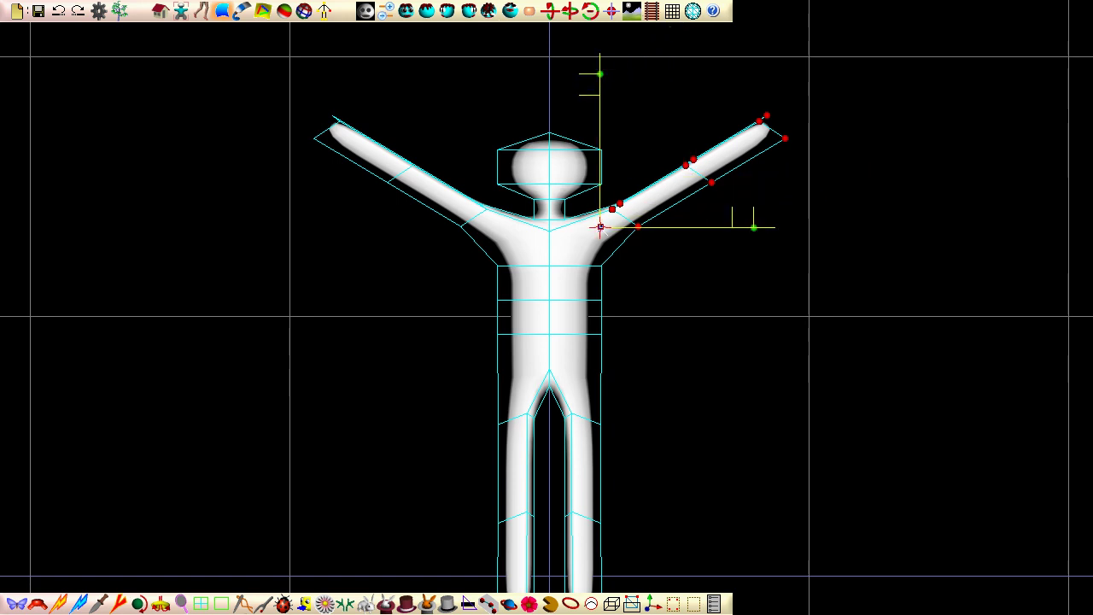
drag(753, 227, 739, 310)
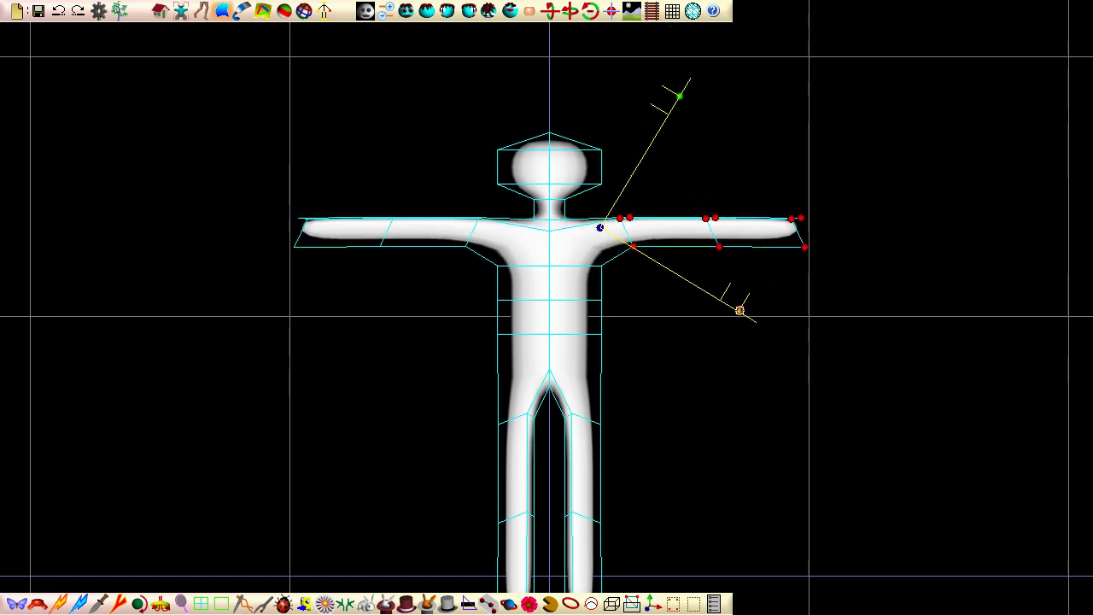
drag(633, 248, 638, 255)
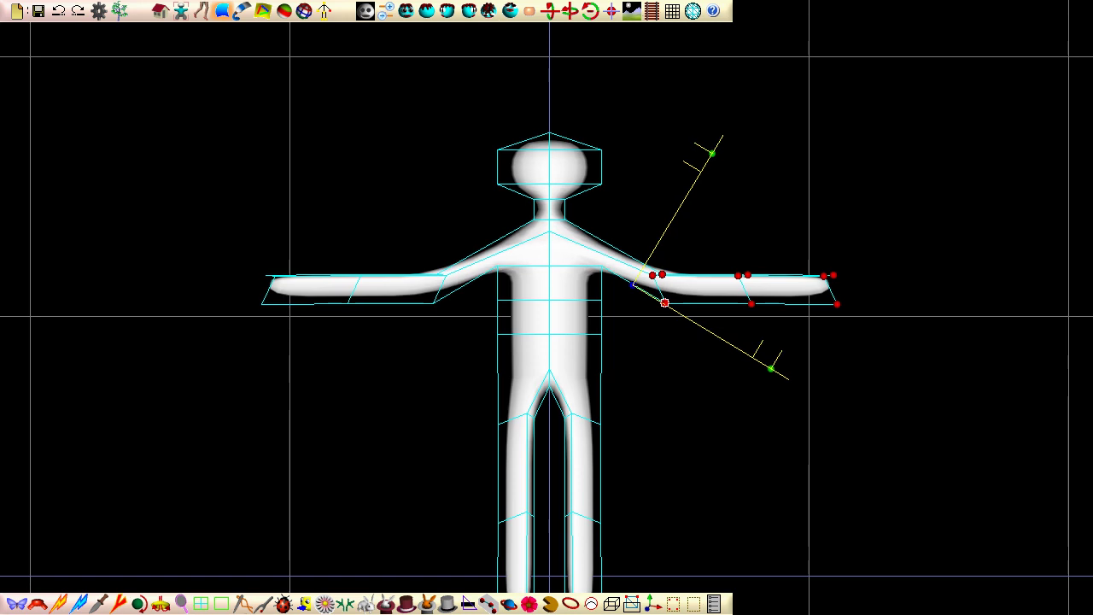
Reset the pivot's orientation in the front view and move the arms to shoulder height, in against the sides of the torso.
drag(665, 303, 712, 202)
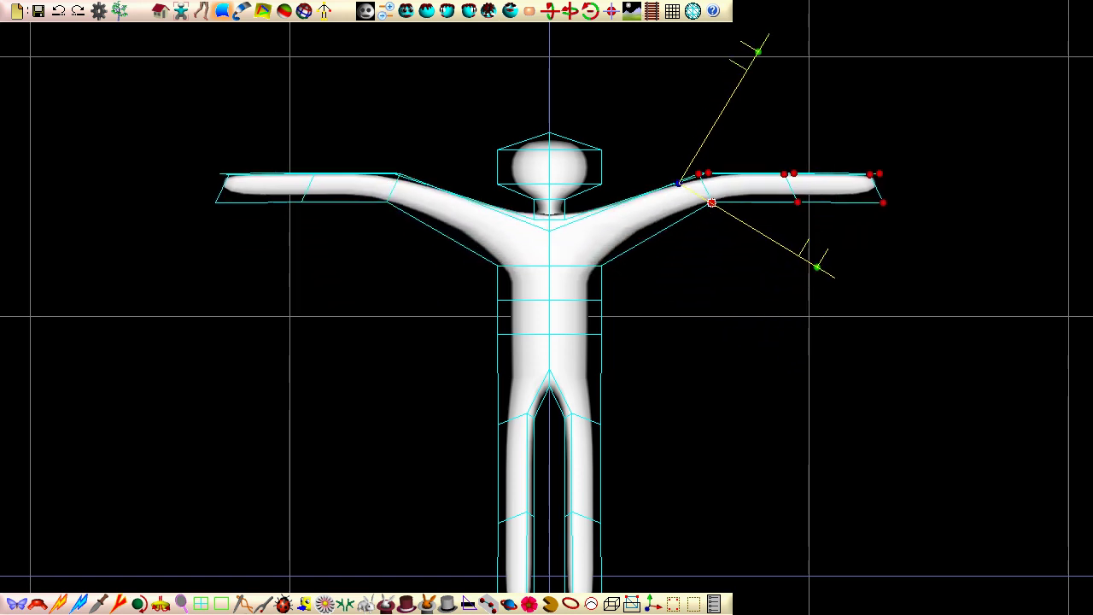
click(406, 11)
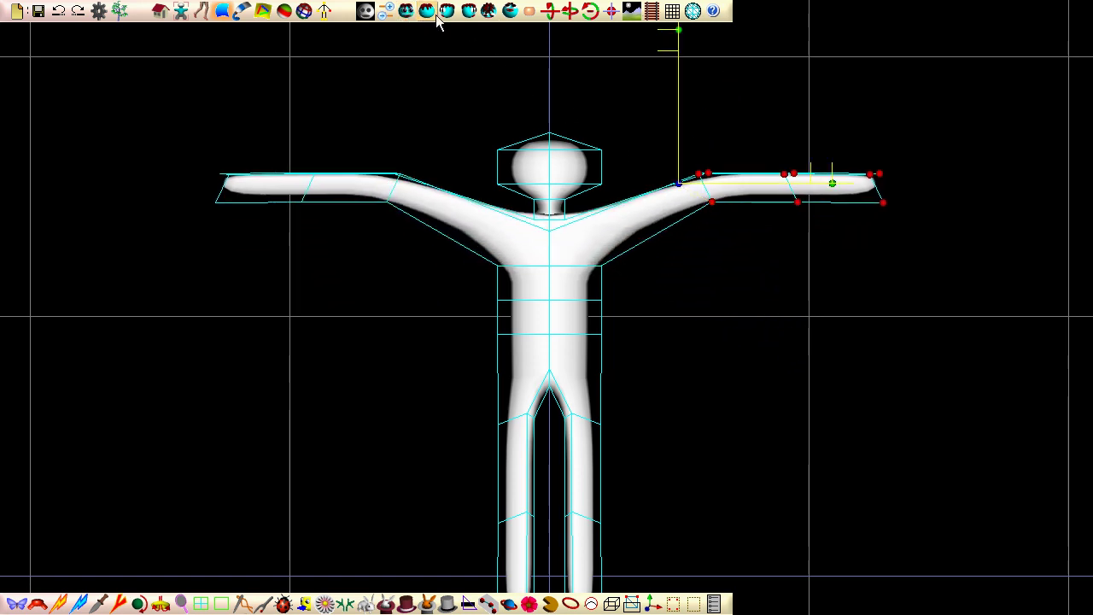
drag(678, 50, 678, 106)
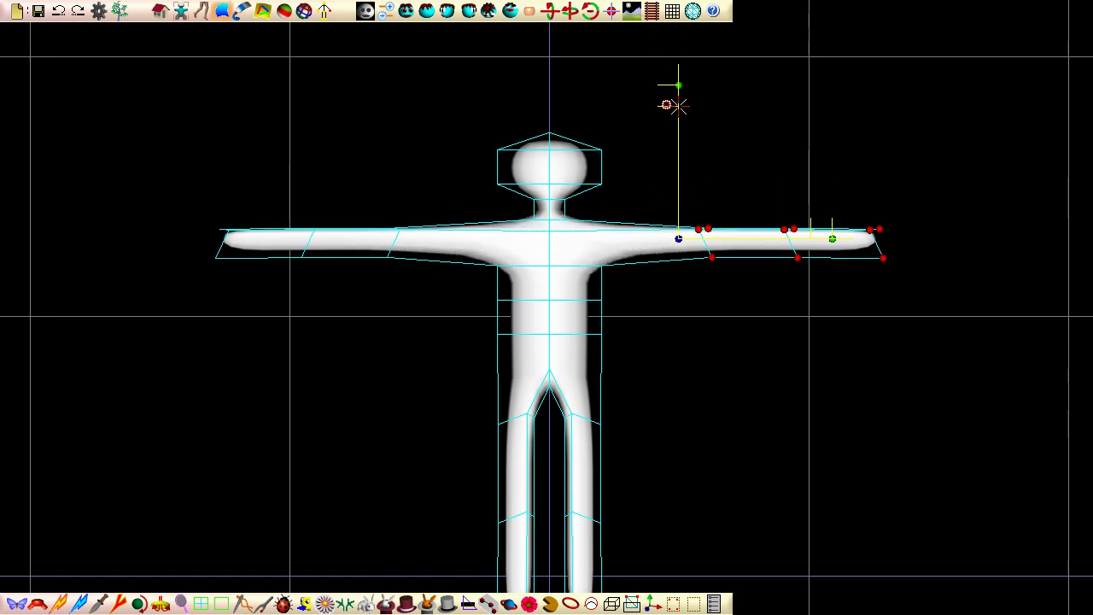
drag(812, 237, 708, 247)
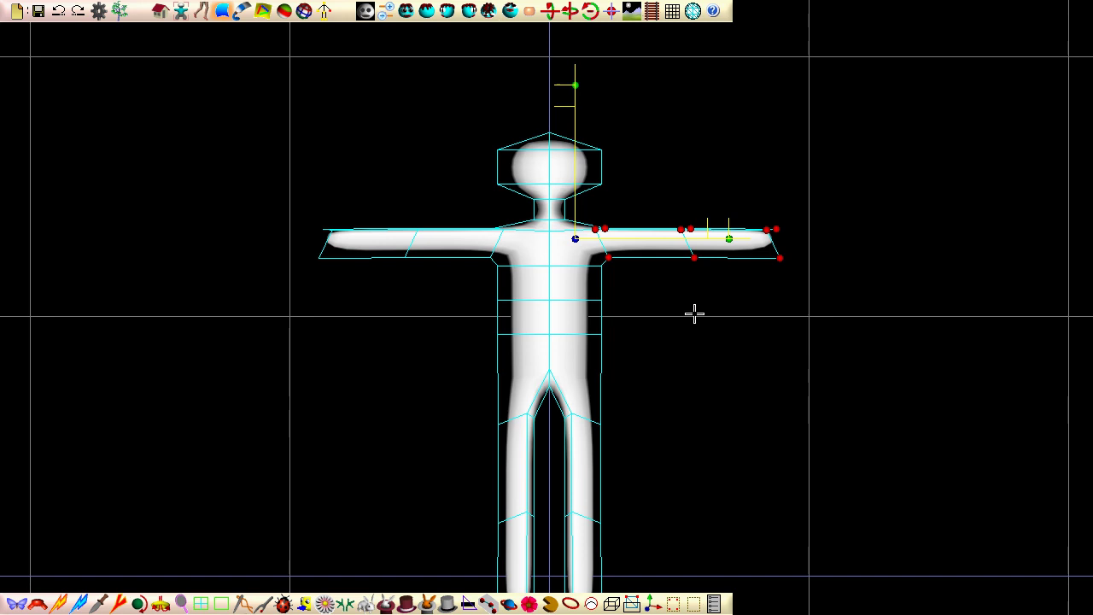
Select only the inner control points of both legs and scale them horizontally toward the centreline so the legs nearly meet.
middle_drag(650, 534, 659, 442)
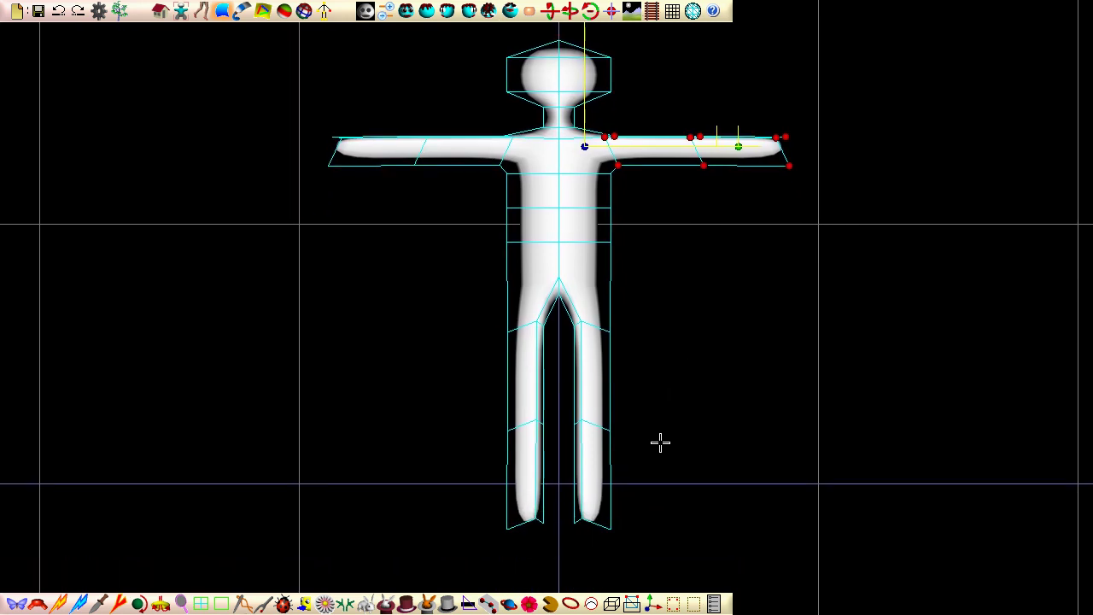
scroll(668, 342, up, 3)
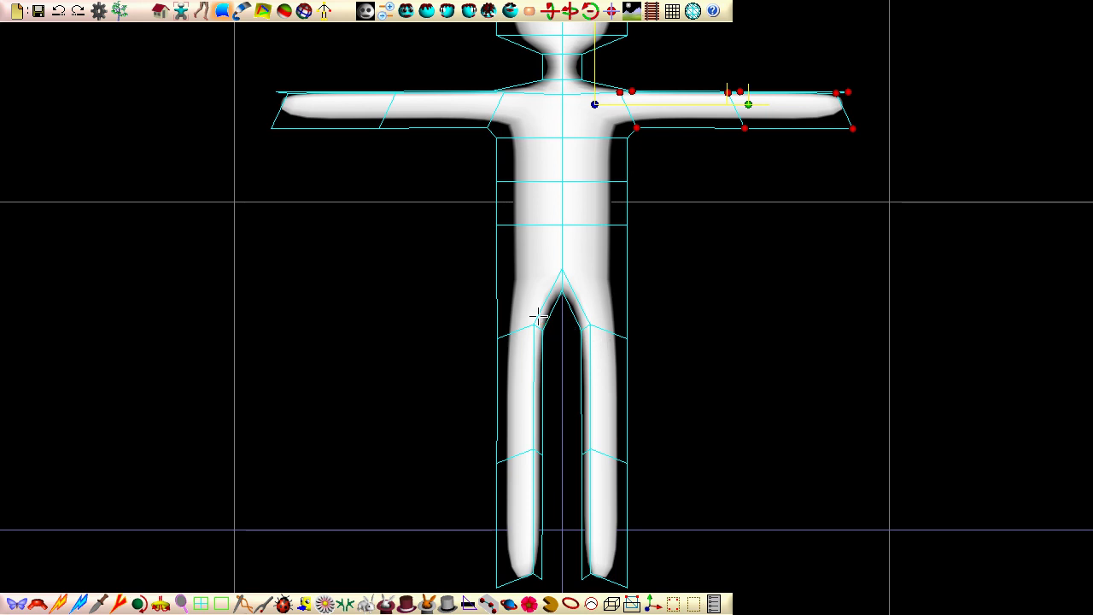
drag(540, 324, 594, 587)
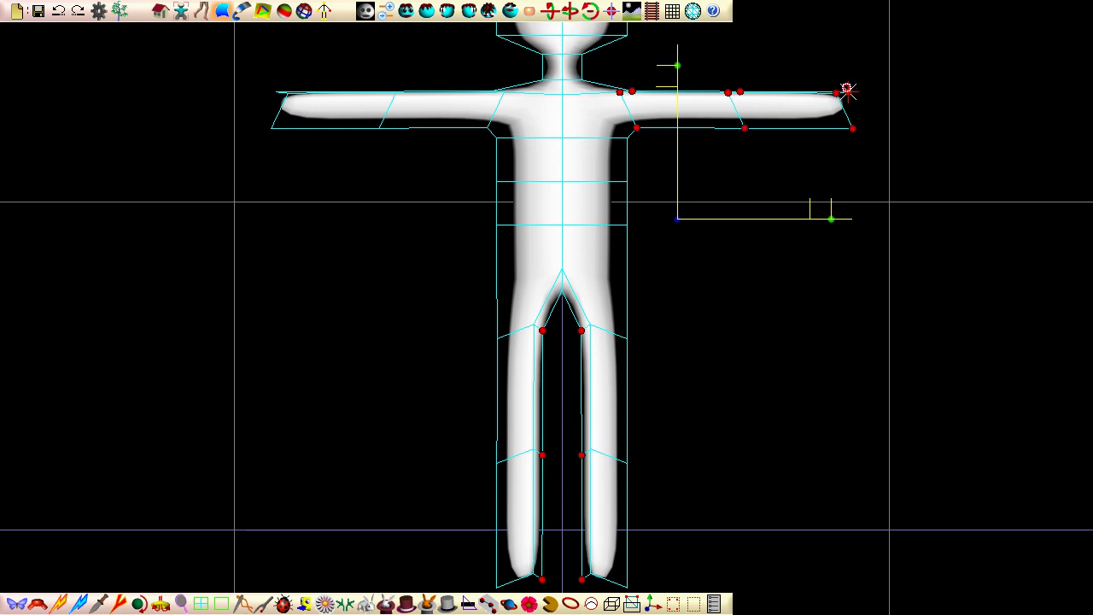
click(632, 604)
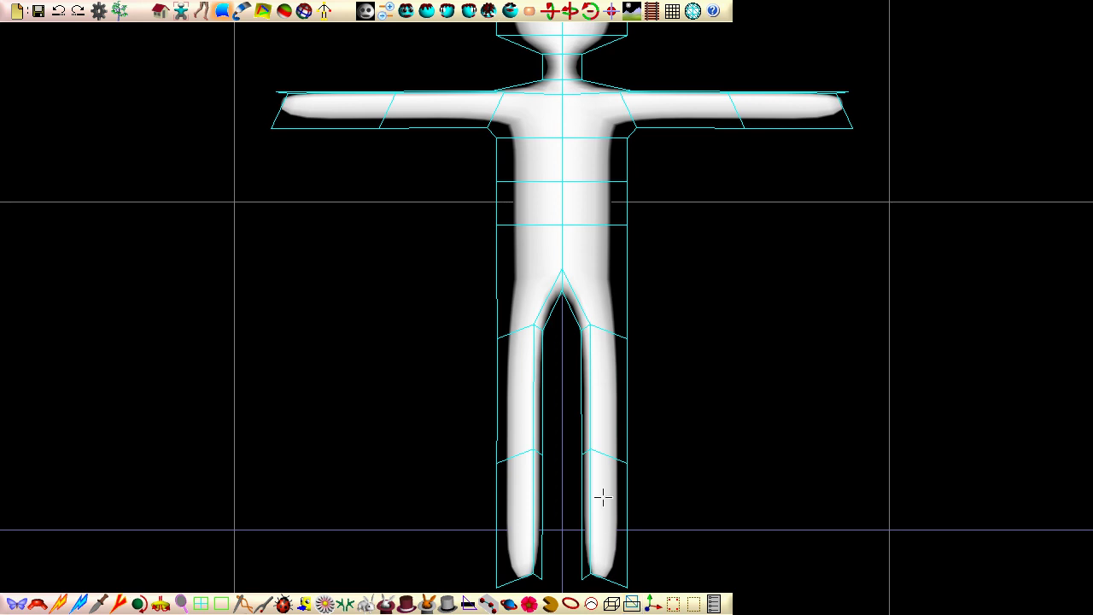
drag(536, 320, 586, 586)
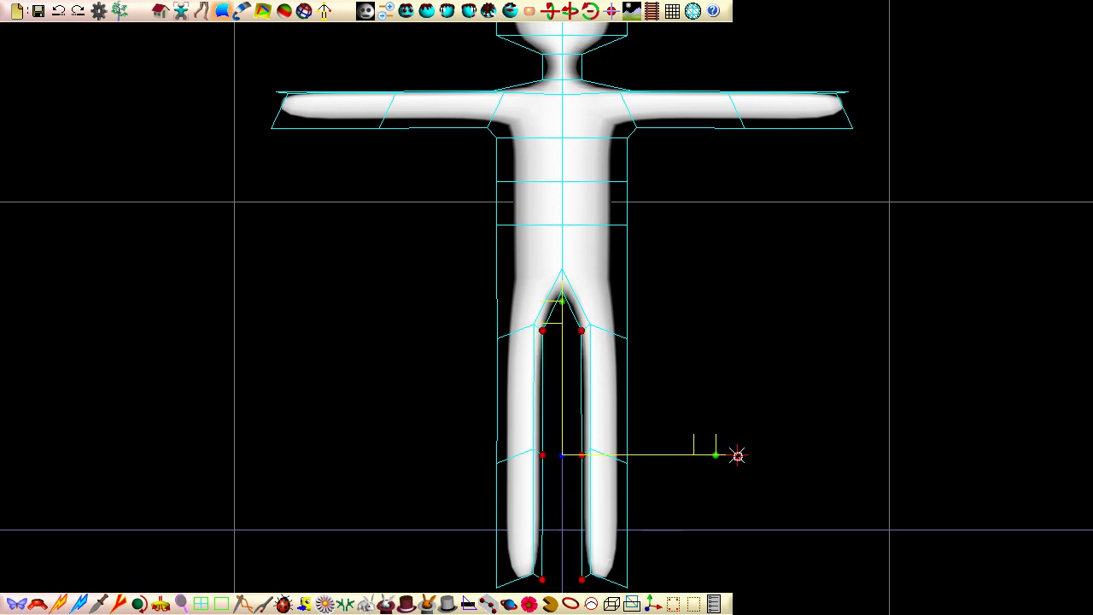
drag(737, 453, 609, 453)
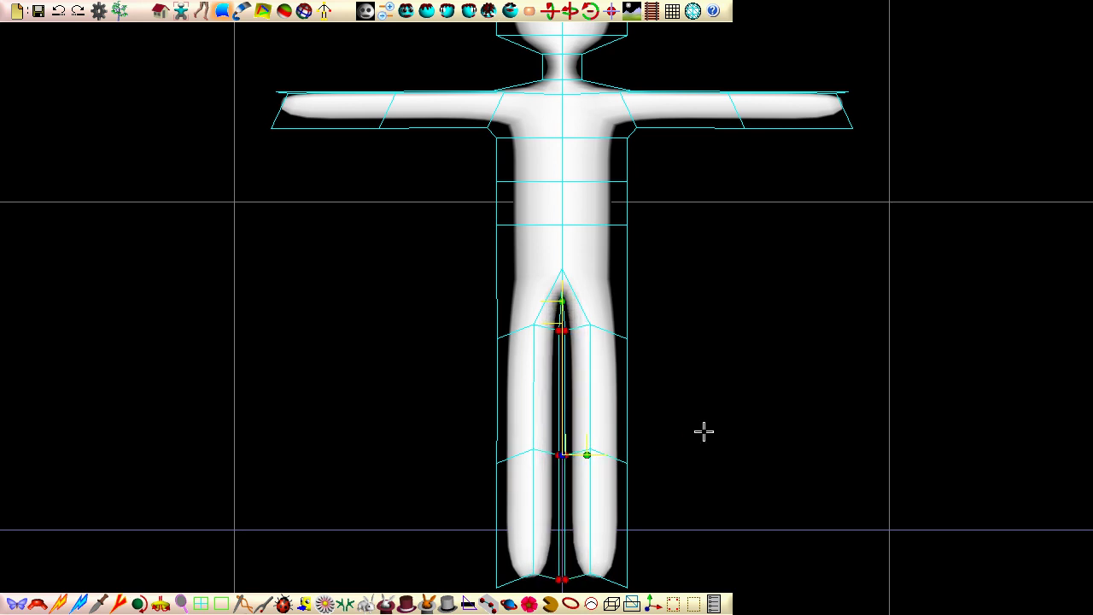
Select all of the figure's control points and move the whole figure upward, keeping its original width and height.
scroll(697, 374, down, 3)
middle_drag(686, 285, 688, 327)
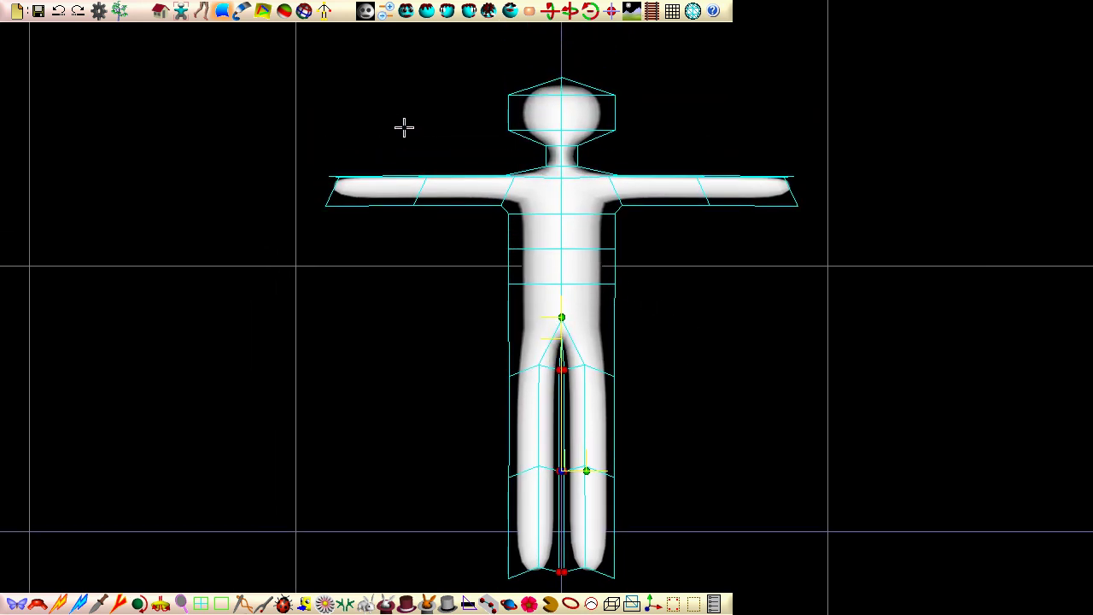
drag(291, 47, 833, 587)
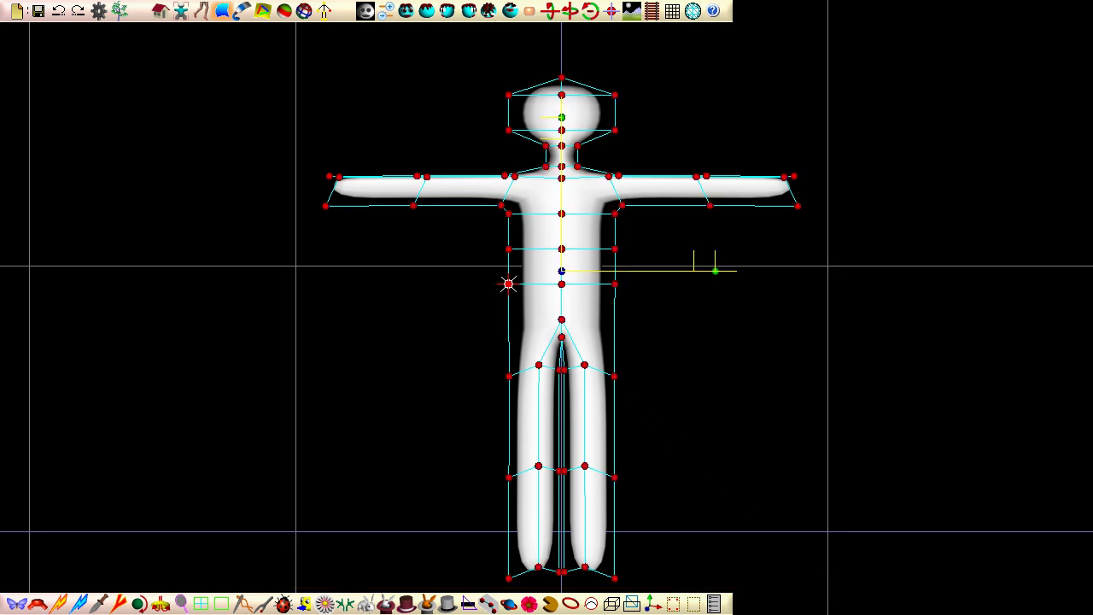
drag(510, 283, 505, 247)
mouse_move(561, 102)
mouse_down()
mouse_move(562, 137)
mouse_move(561, 101)
mouse_up()
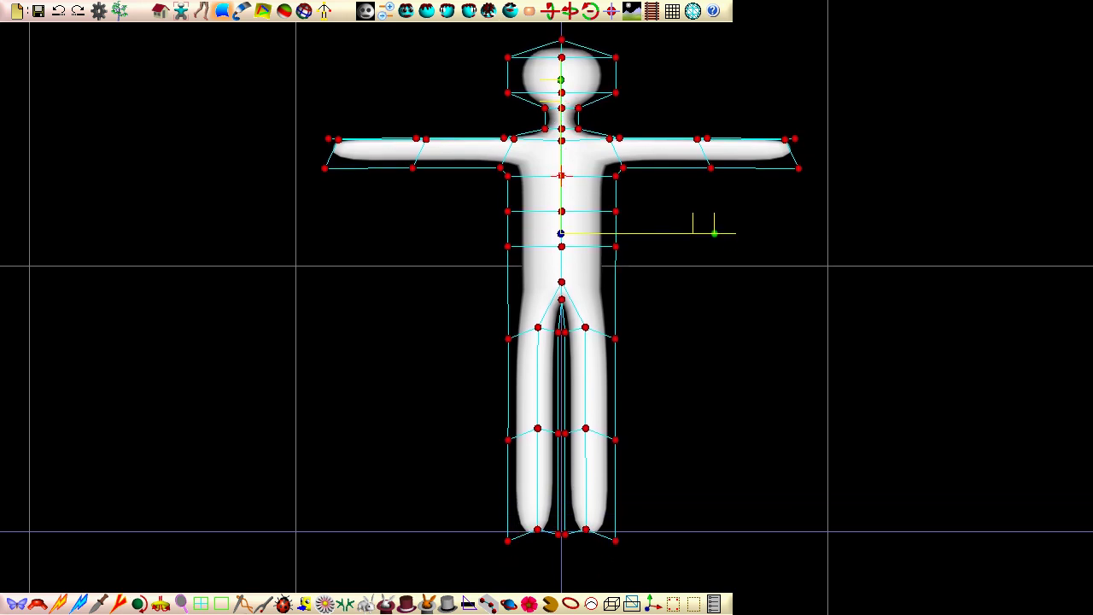
mouse_move(561, 176)
mouse_down()
mouse_move(561, 139)
mouse_move(561, 174)
mouse_up()
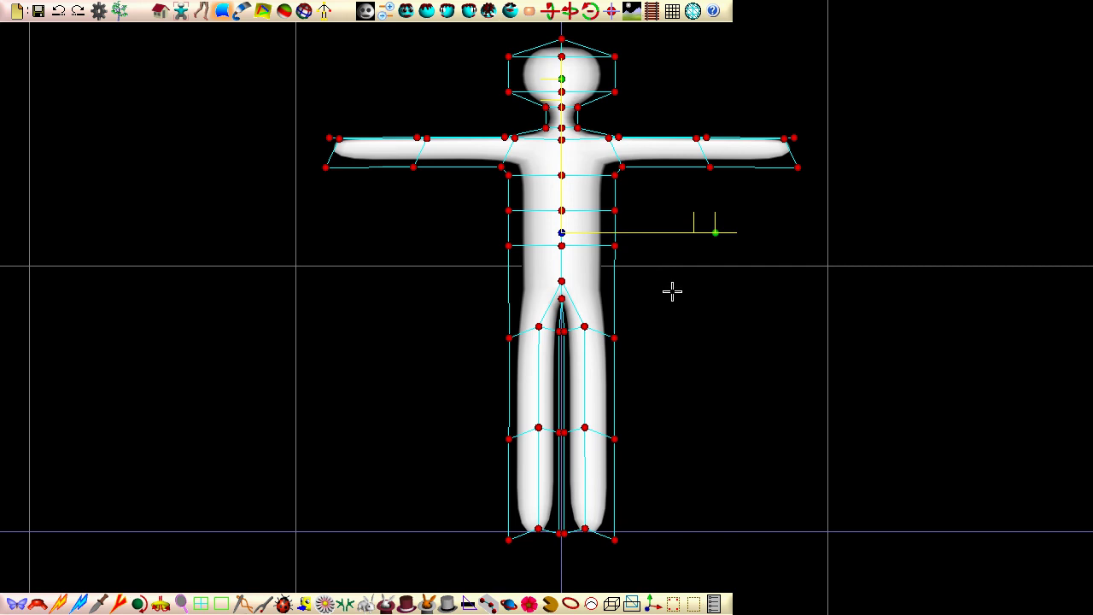
Place the pivot on the ground line between the feet and scale the whole figure slightly narrower.
middle_drag(672, 291, 668, 330)
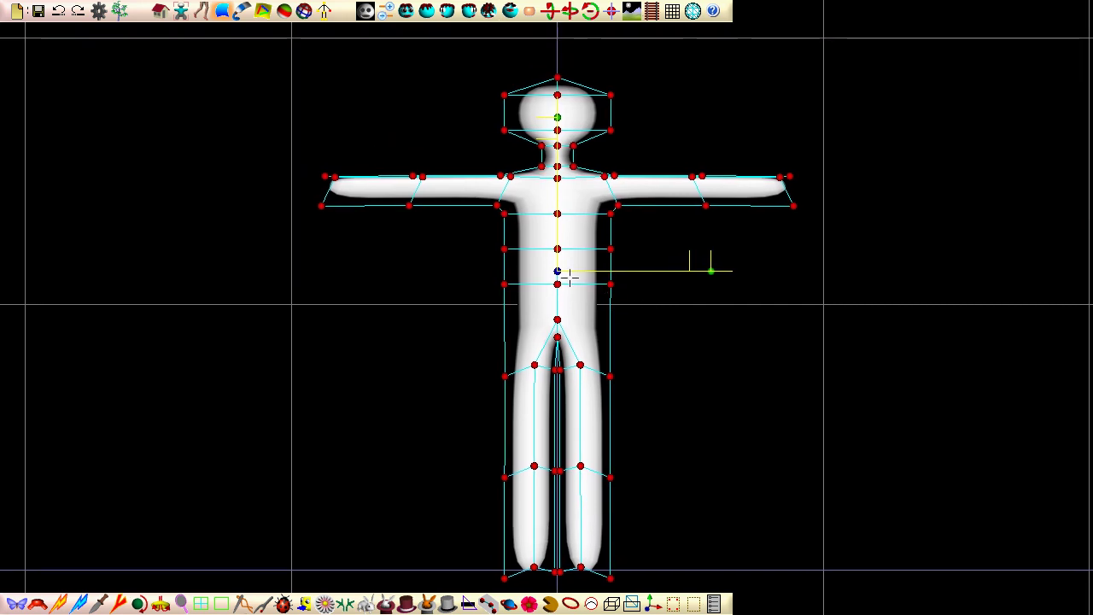
drag(557, 271, 557, 570)
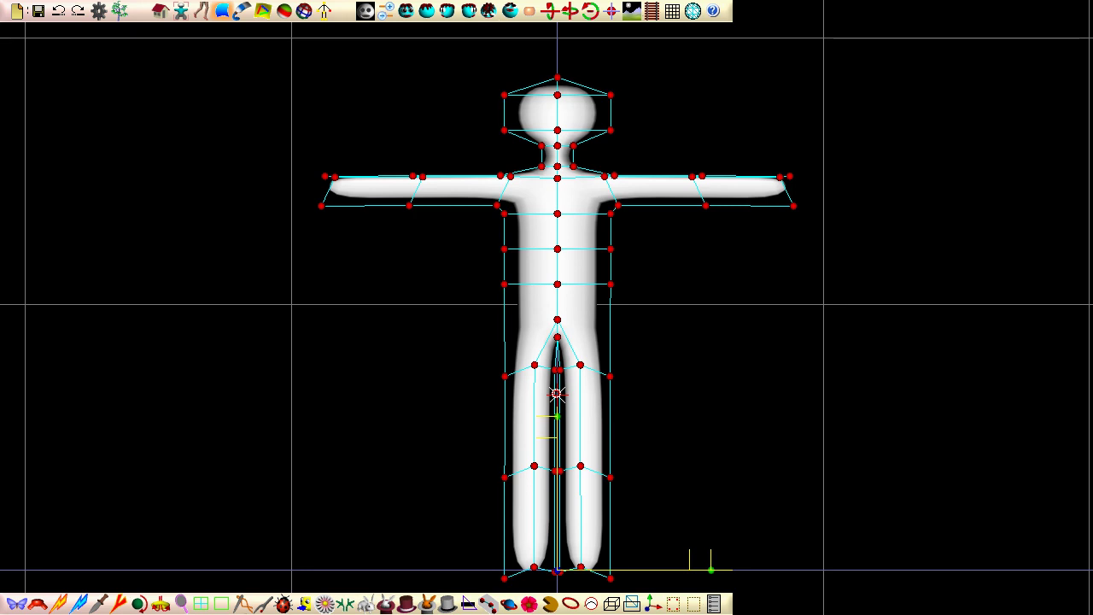
mouse_move(556, 393)
mouse_down()
mouse_move(556, 435)
mouse_move(555, 393)
mouse_up()
mouse_move(732, 570)
mouse_down()
mouse_move(685, 576)
mouse_move(729, 566)
mouse_up()
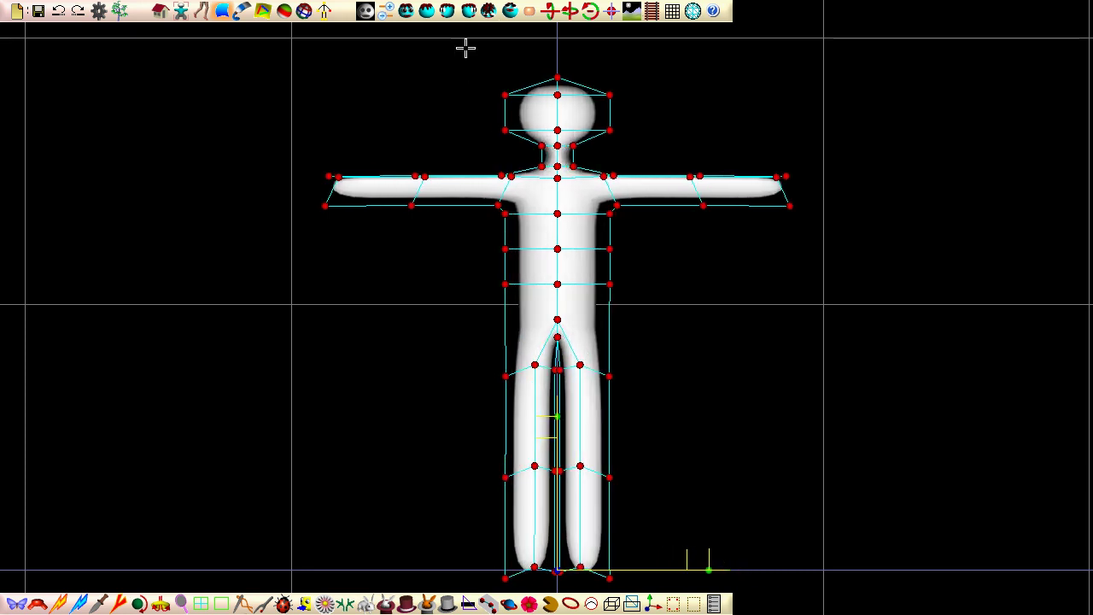
Select the control points at the top of the head and raise them slightly to make the head taller.
drag(464, 46, 622, 90)
middle_drag(612, 46, 615, 166)
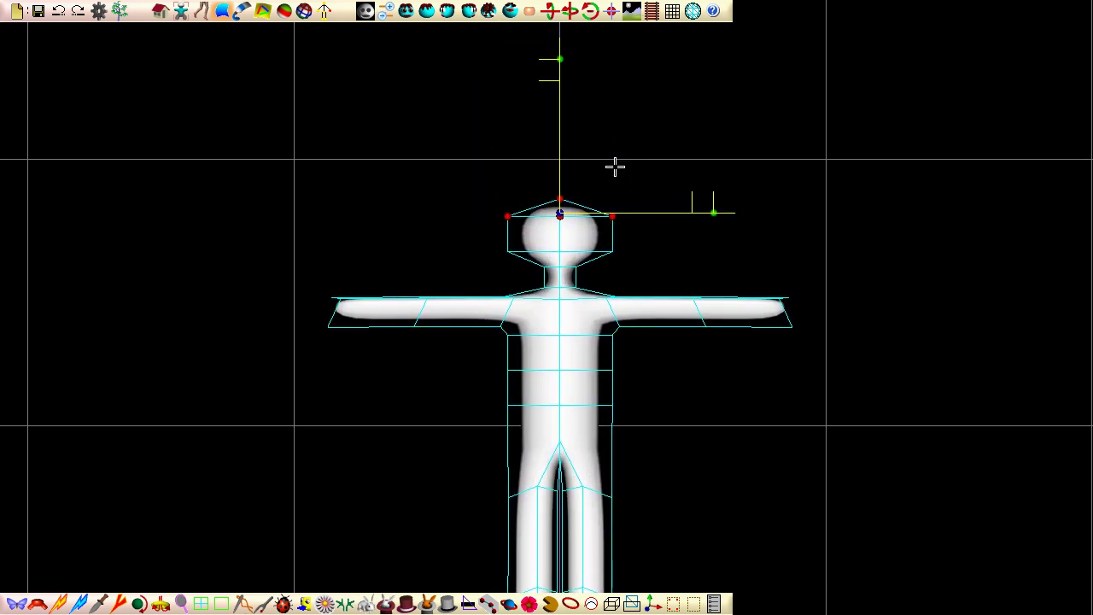
drag(559, 81, 560, 68)
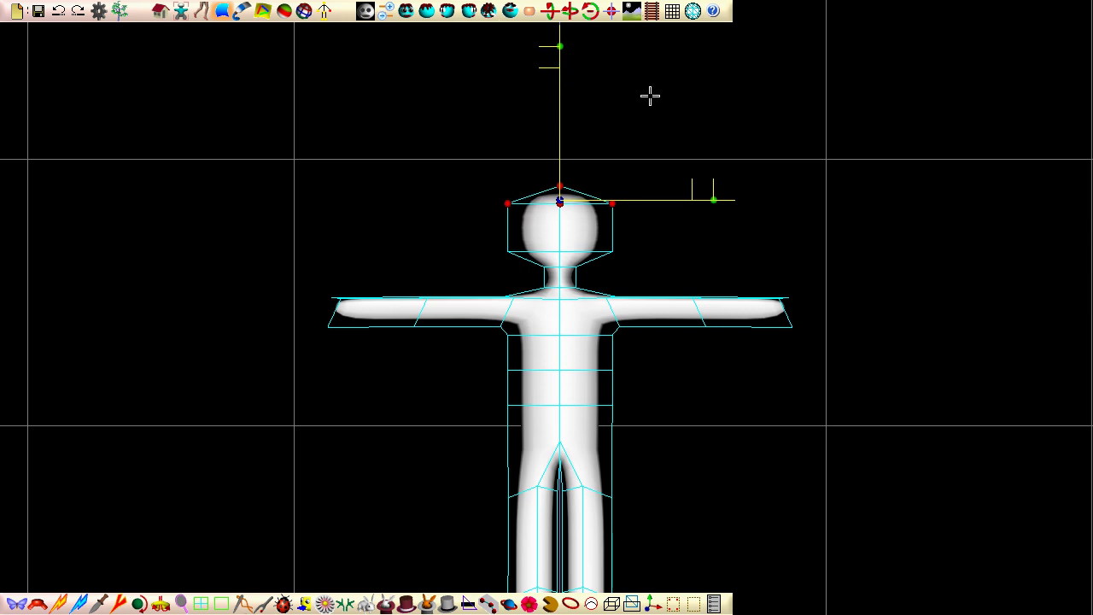
scroll(675, 188, up, 5)
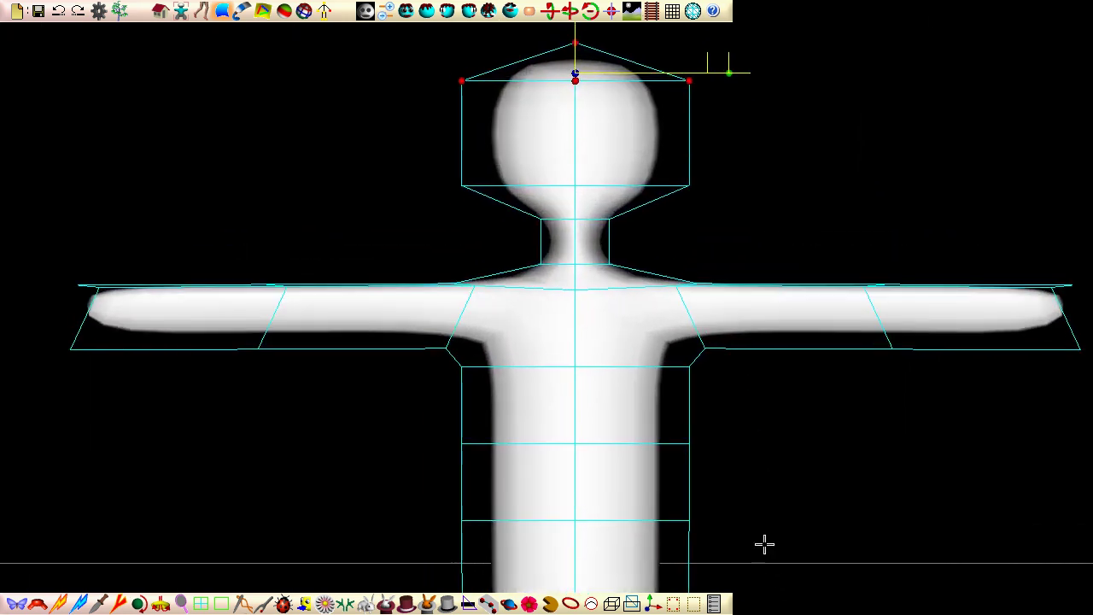
In the side view, raise the arms' upper middle points and lower the shoulder row to give the arms a diamond-shaped cross-section.
click(697, 280)
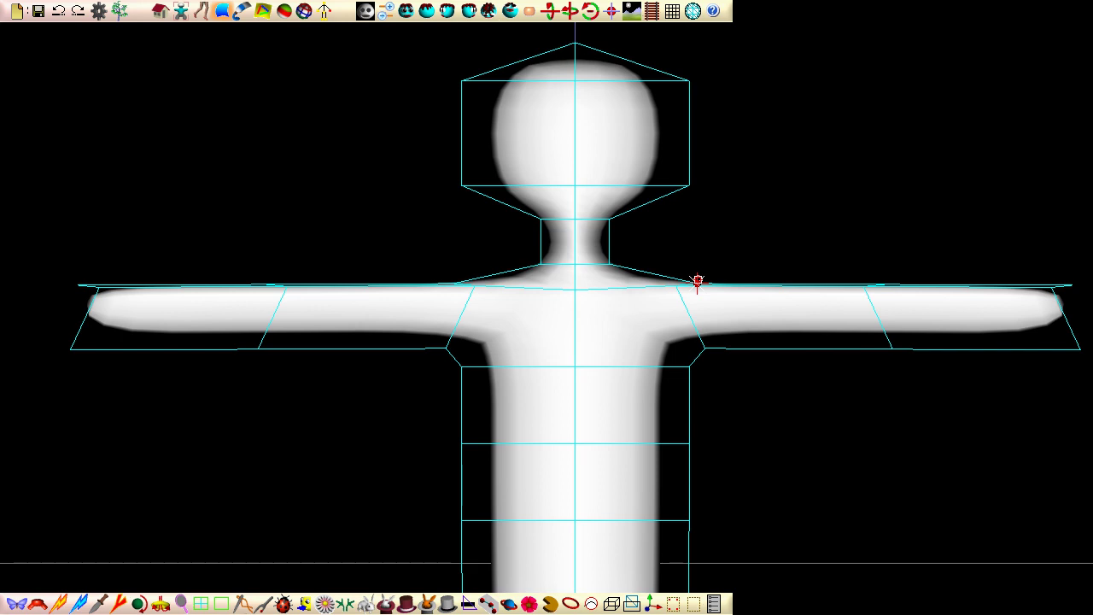
click(447, 12)
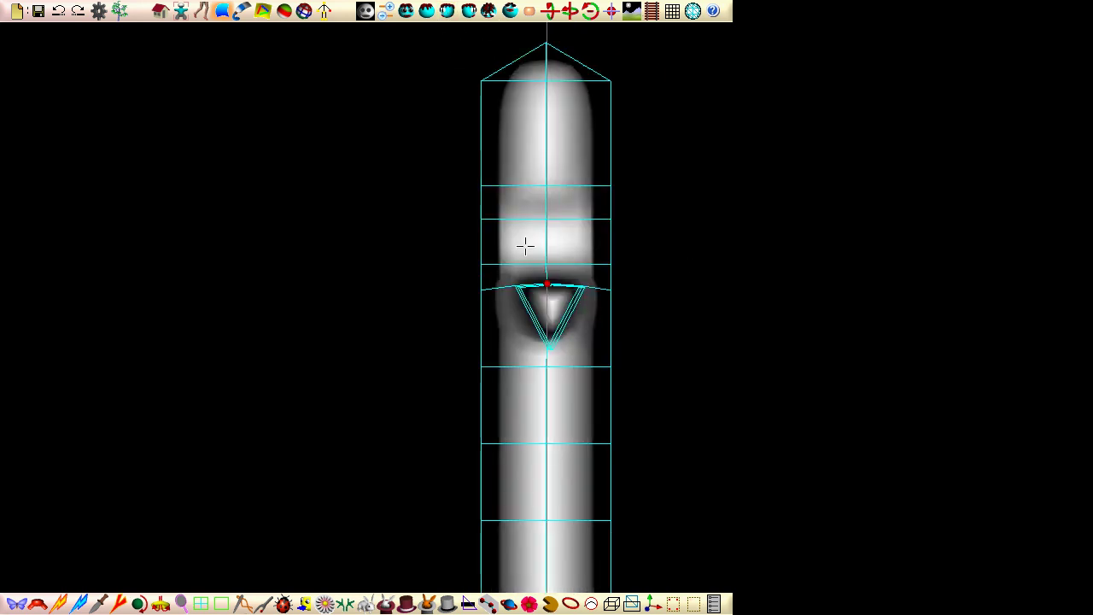
click(561, 293)
drag(549, 151, 550, 138)
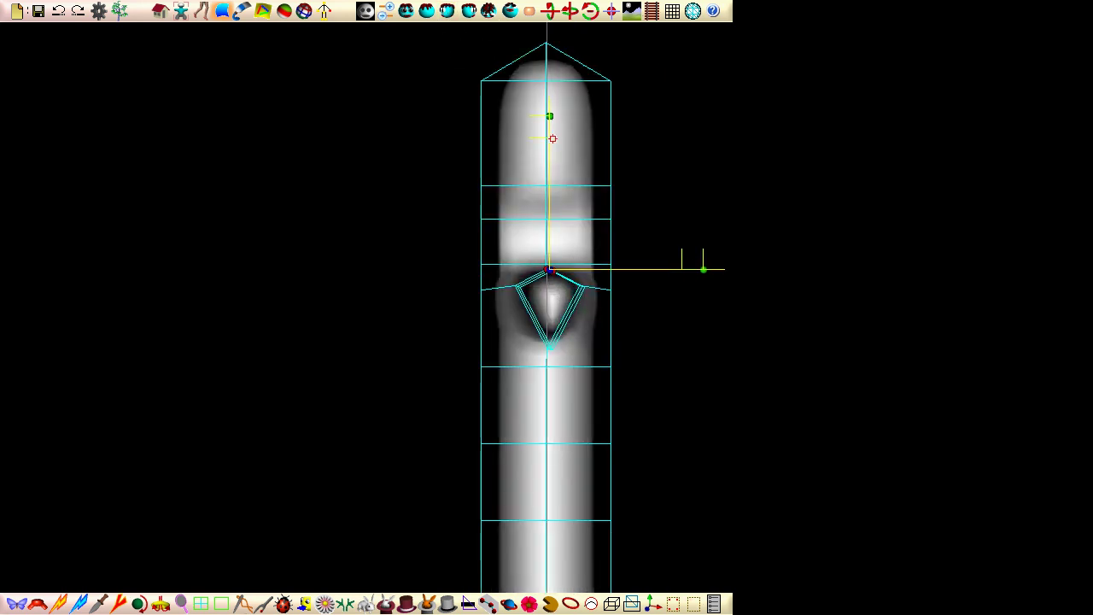
drag(460, 276, 634, 304)
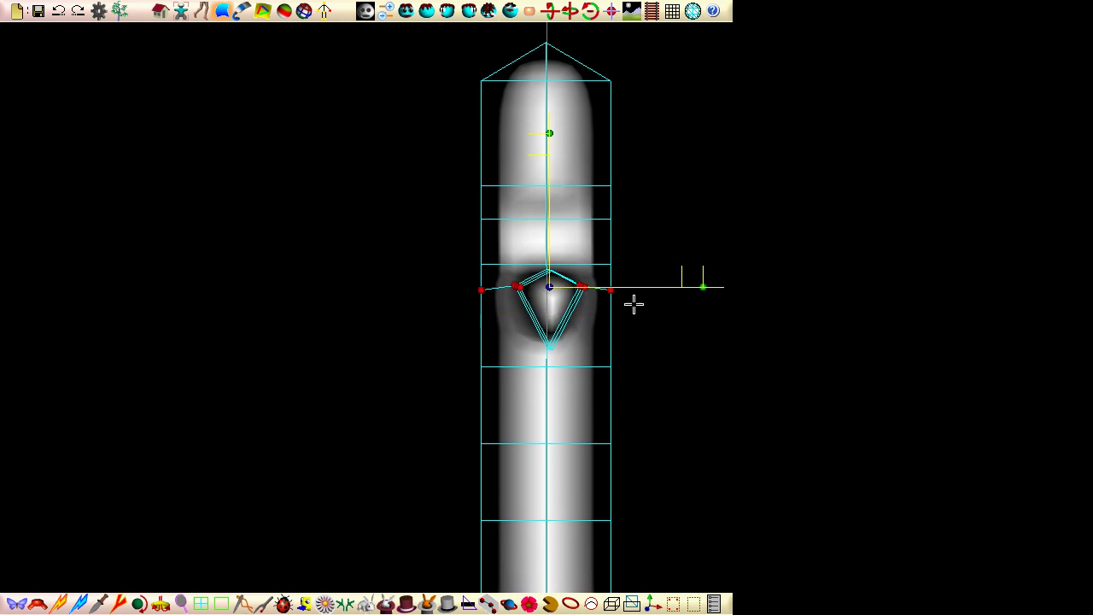
drag(547, 154, 547, 176)
Narrow the neck from front to back, then deepen the head and shift it slightly forward in the side view.
drag(452, 207, 652, 265)
drag(710, 241, 654, 244)
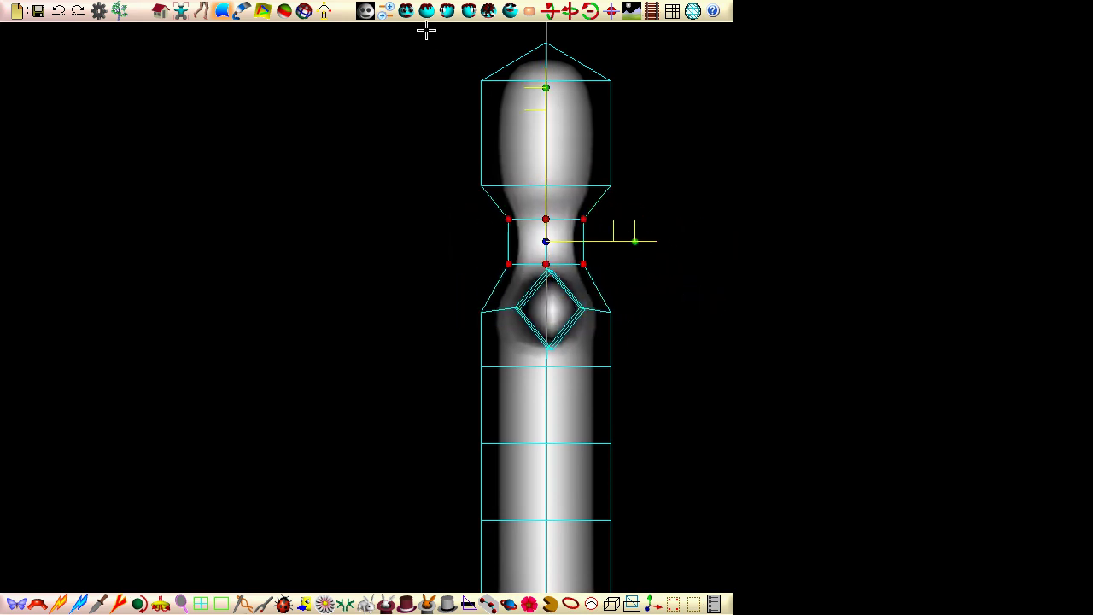
drag(428, 30, 663, 210)
drag(720, 128, 754, 119)
Shape the torso's side profile by moving the lower back point in, the buttocks point out and the upper chest point in.
scroll(764, 434, down, 3)
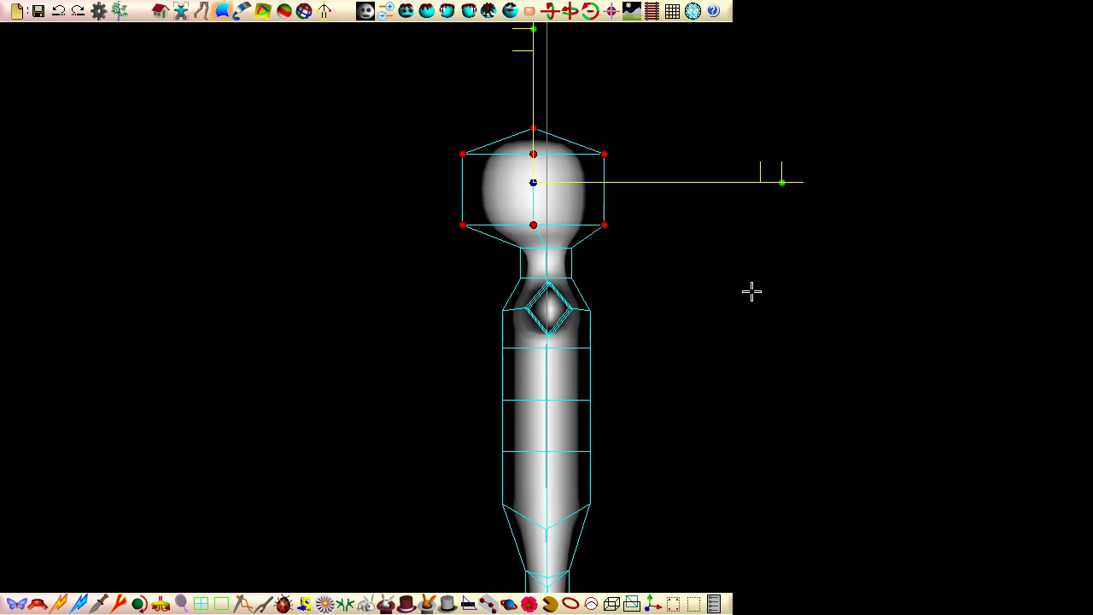
middle_drag(708, 477, 724, 393)
drag(606, 316, 597, 317)
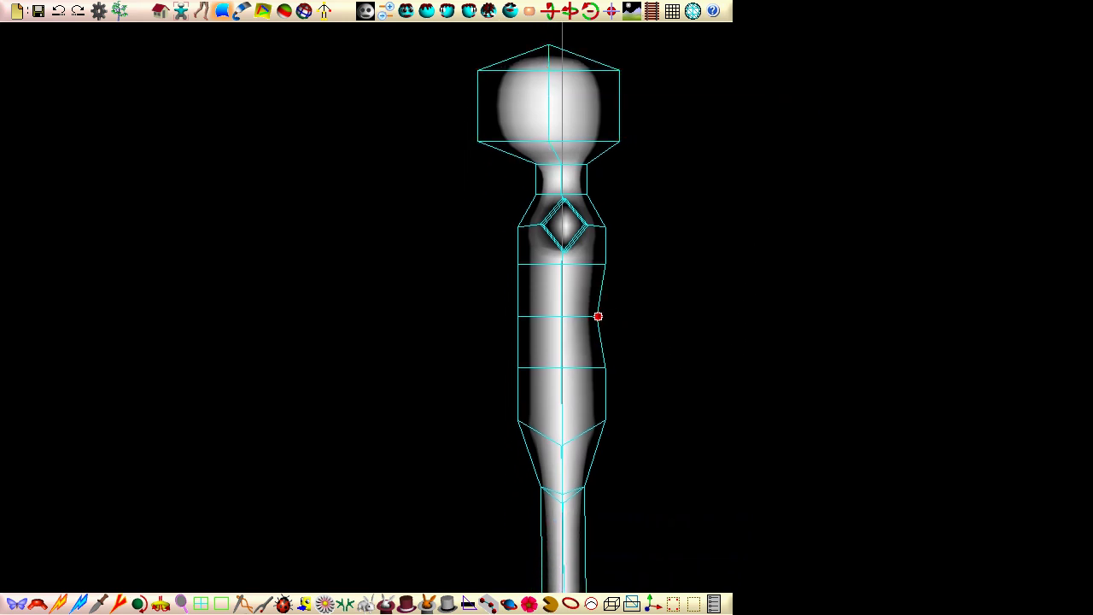
drag(605, 365, 614, 367)
click(516, 227)
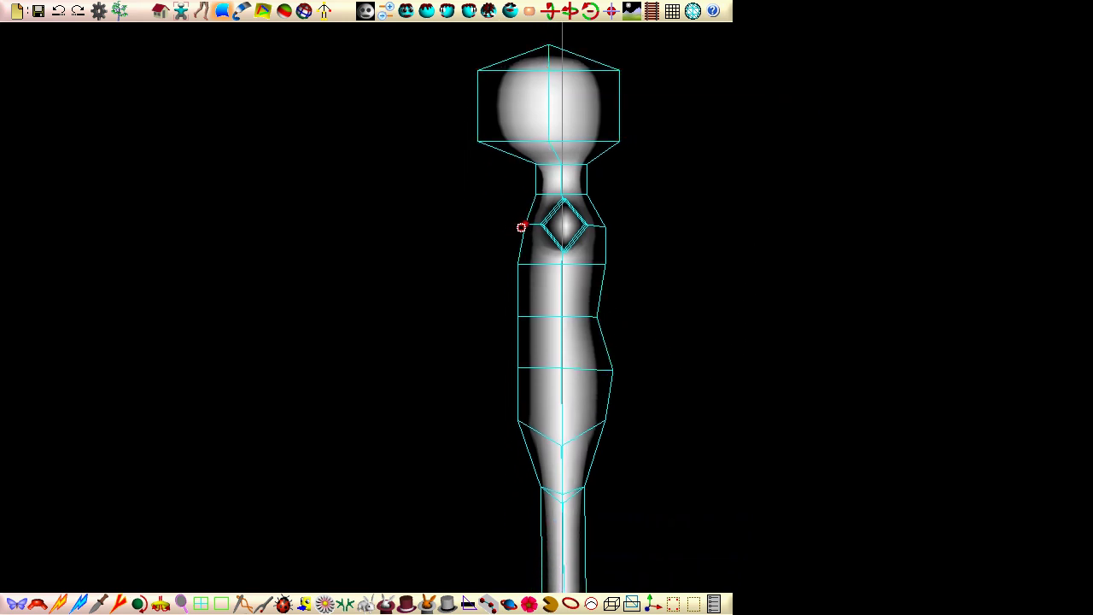
Select the control points of both legs and scale them wider from front to back.
middle_drag(749, 513, 714, 271)
drag(437, 225, 715, 566)
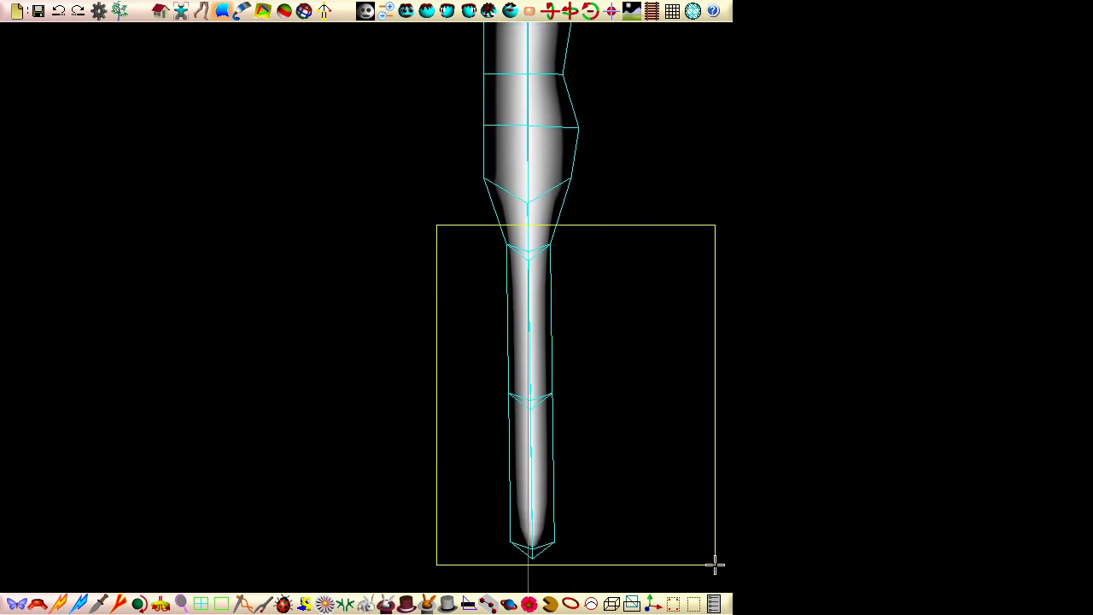
drag(707, 398, 769, 398)
right_drag(649, 341, 928, 398)
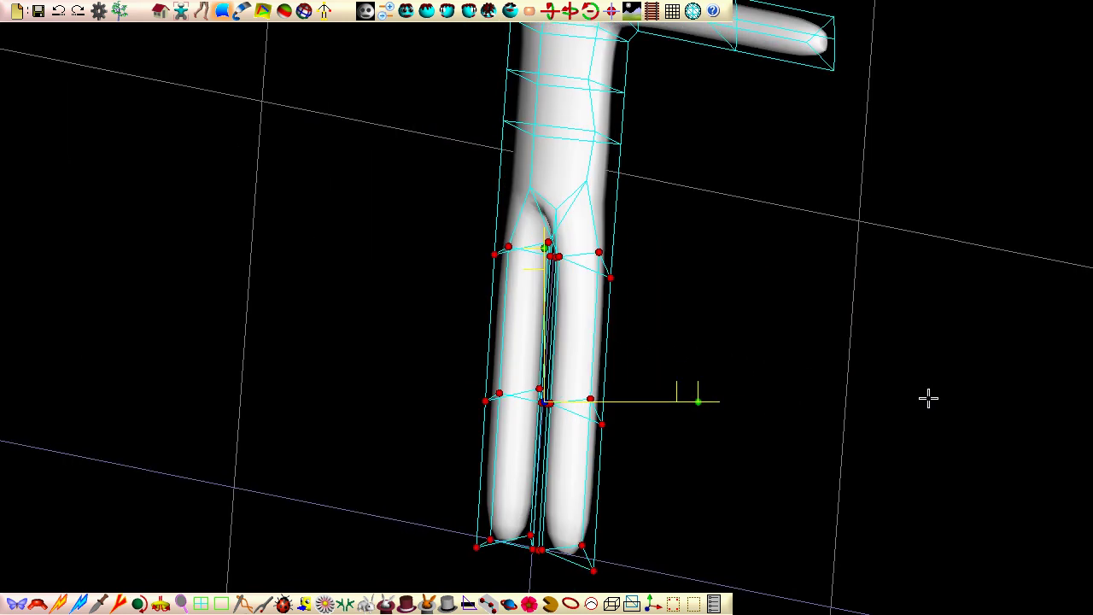
In the front view, flatten the top row of leg points to one level and raise it together with the crotch points.
click(406, 11)
drag(462, 223, 671, 294)
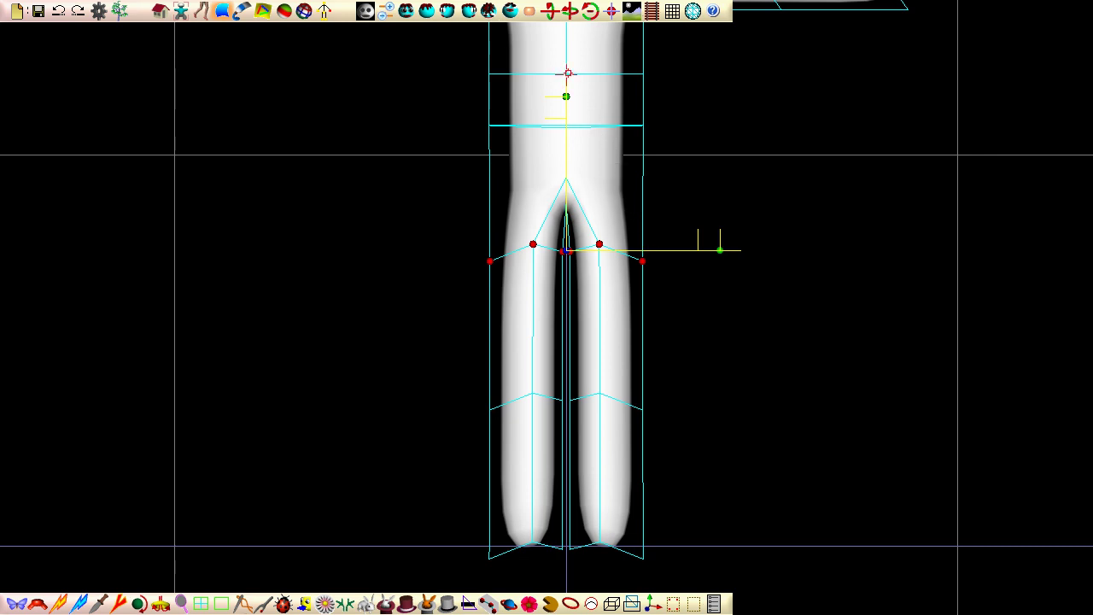
drag(568, 74, 567, 226)
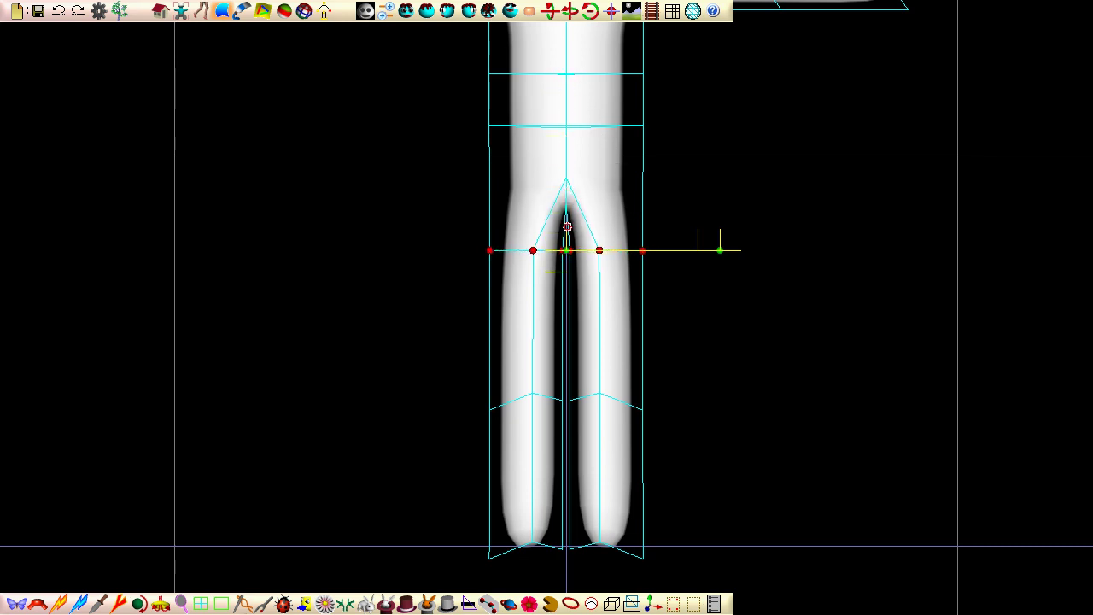
drag(566, 272, 567, 241)
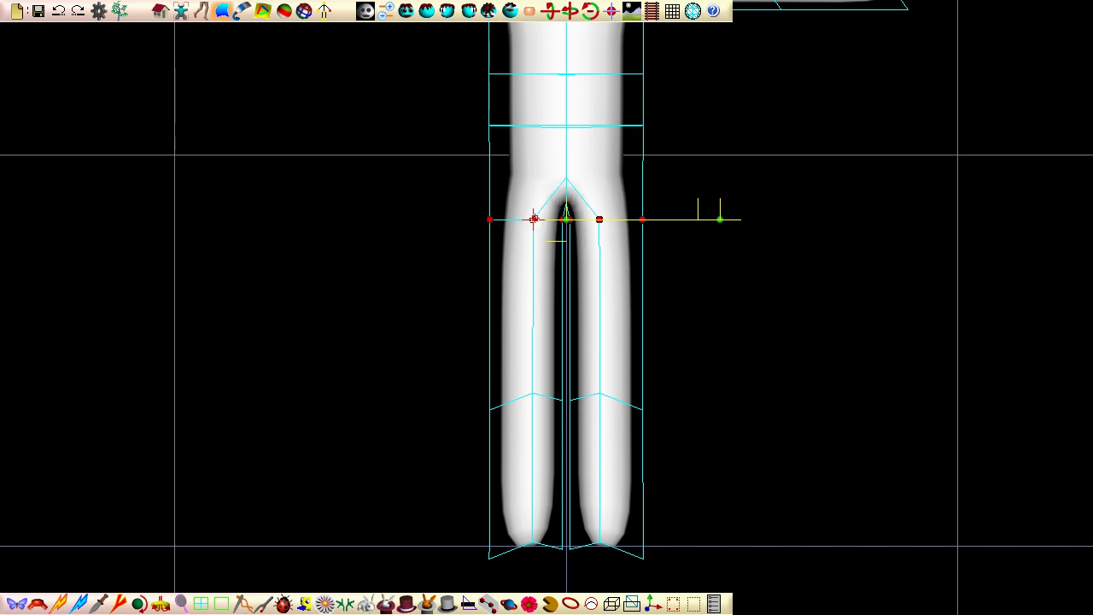
drag(447, 148, 688, 266)
drag(566, 79, 566, 46)
Flatten and raise the knee row of both legs, and level the bottom row of leg points on the ground line.
drag(435, 333, 690, 446)
drag(575, 245, 565, 361)
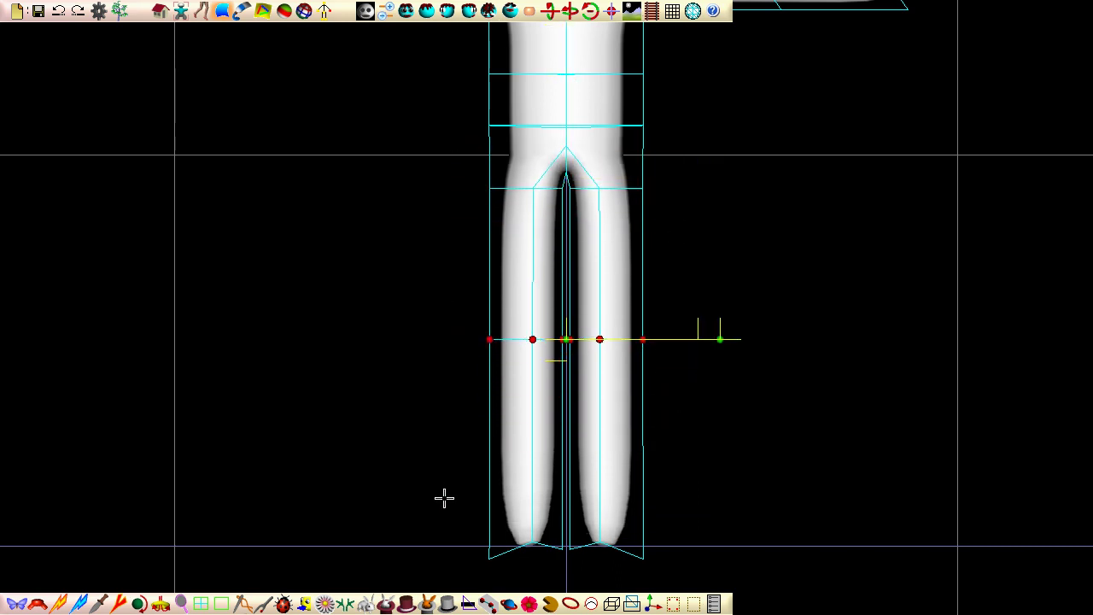
drag(444, 498, 671, 578)
drag(565, 374, 564, 527)
right_drag(802, 571, 811, 366)
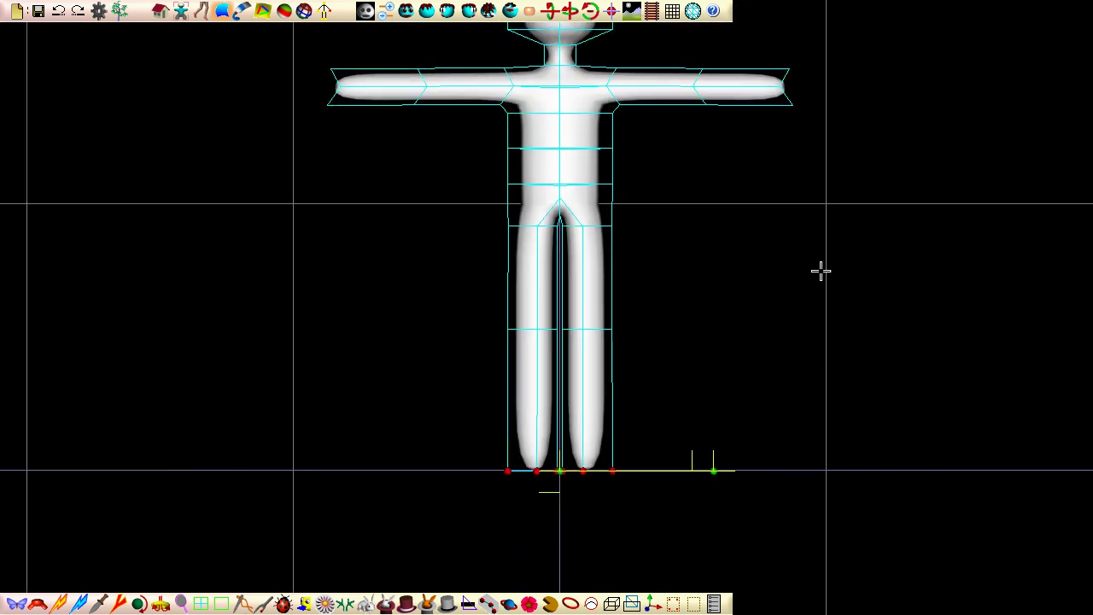
Align the control points at the hand end, elbow and shoulder of the arm into straight vertical columns in the front view.
middle_drag(821, 270, 820, 293)
drag(762, 148, 807, 219)
drag(930, 183, 797, 182)
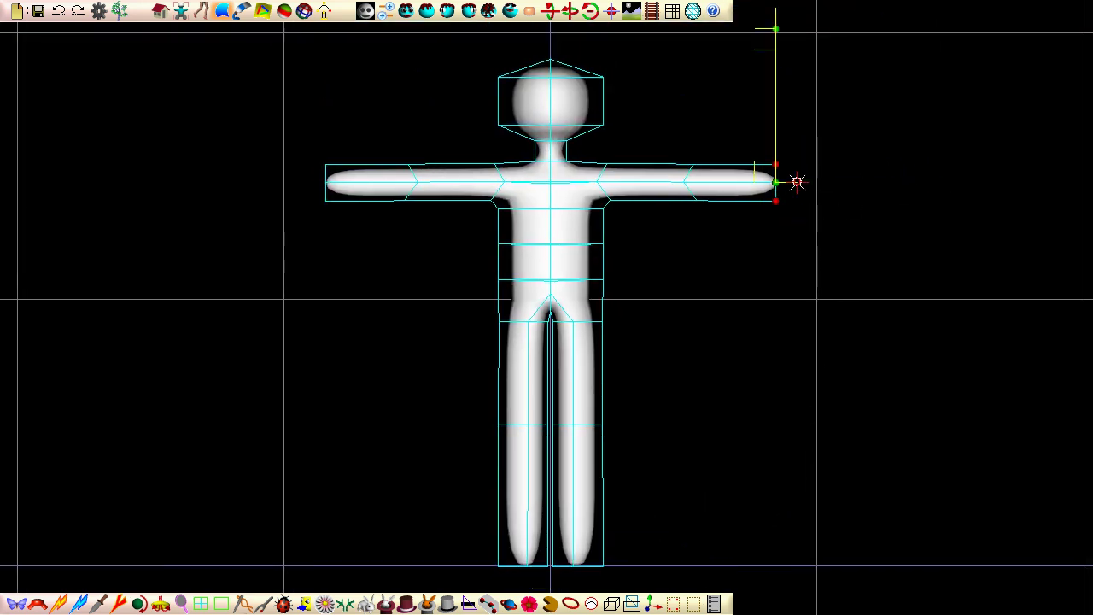
drag(674, 153, 706, 195)
drag(862, 179, 658, 180)
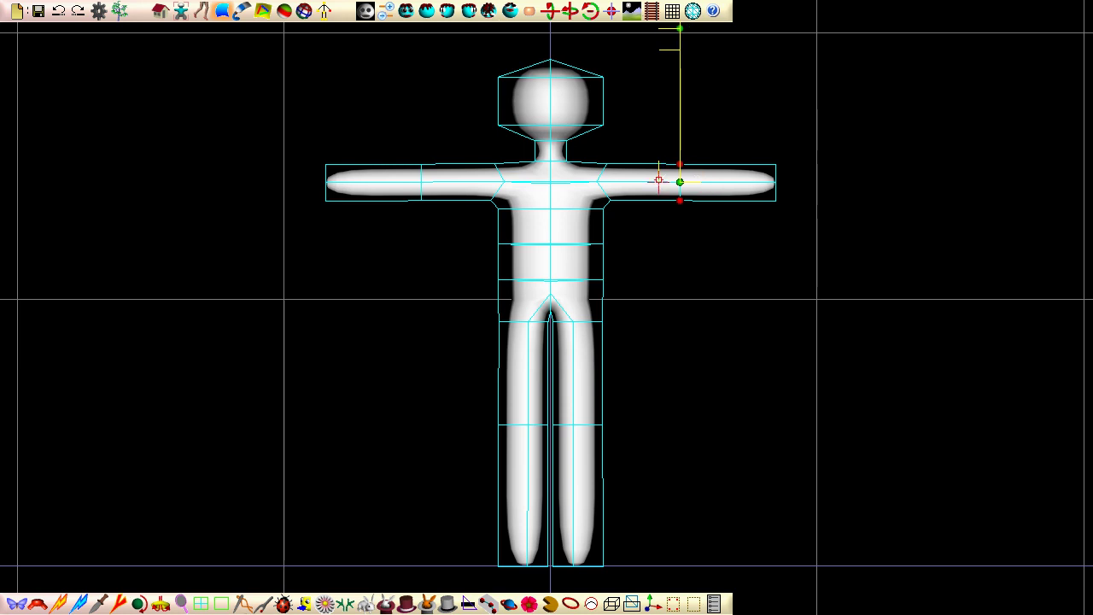
drag(592, 156, 624, 203)
drag(776, 181, 788, 202)
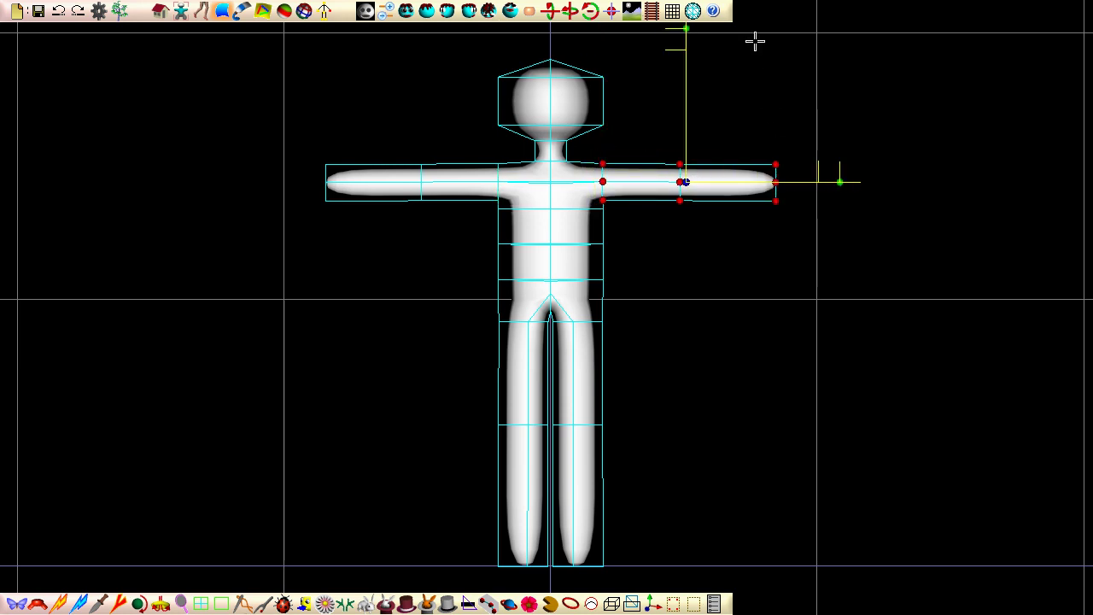
Scale all selected arm control points down vertically to make both arms thinner.
middle_drag(755, 41, 756, 70)
drag(685, 36, 686, 63)
middle_drag(756, 70, 755, 41)
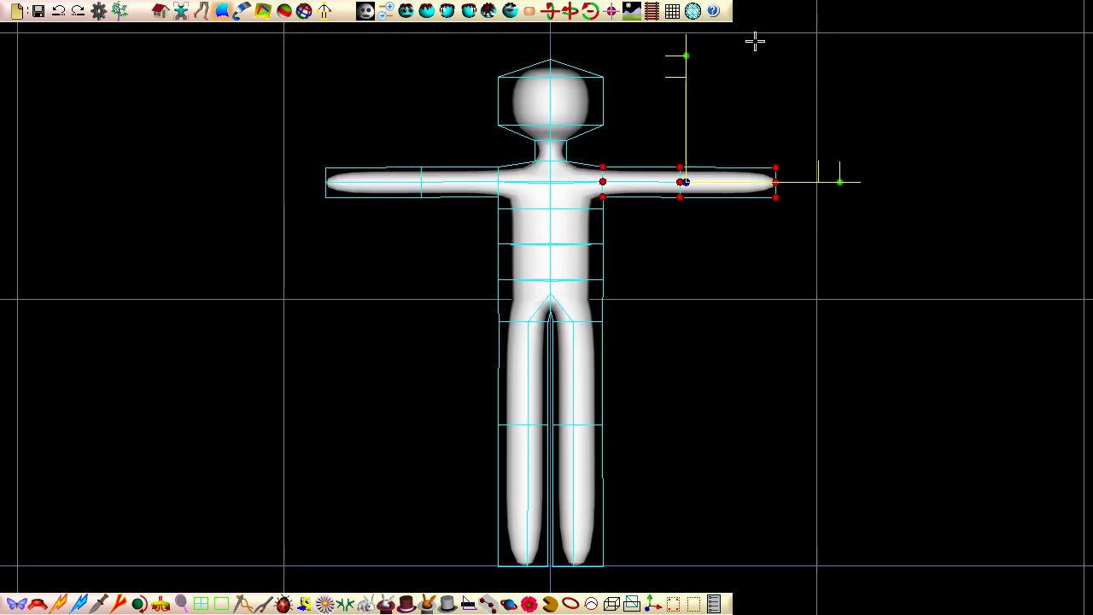
Insert a complete row of points across both legs just above the knee row.
click(58, 604)
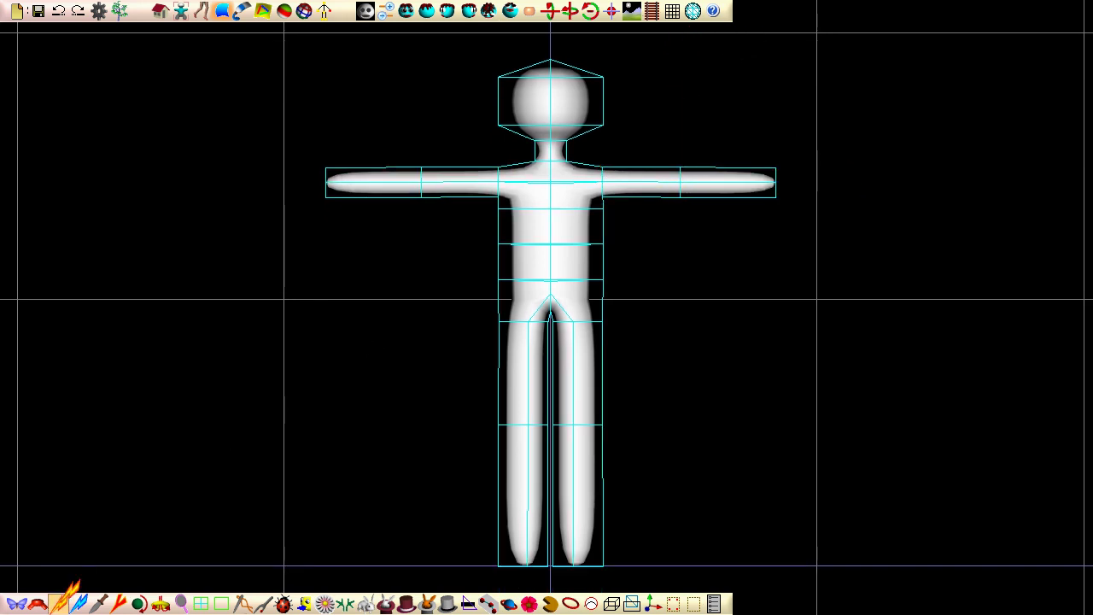
click(502, 400)
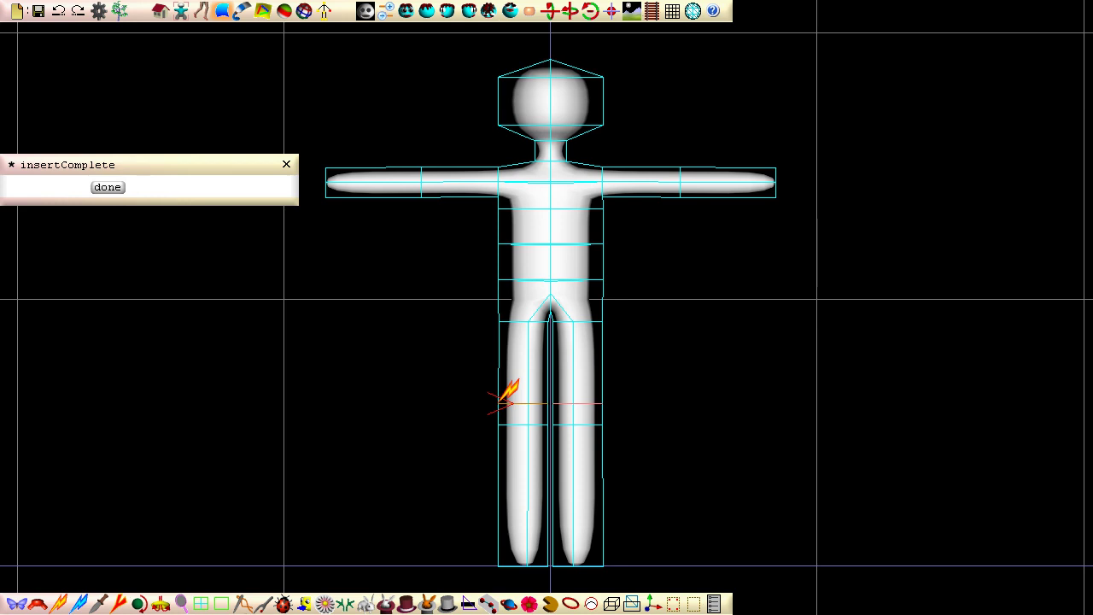
click(108, 187)
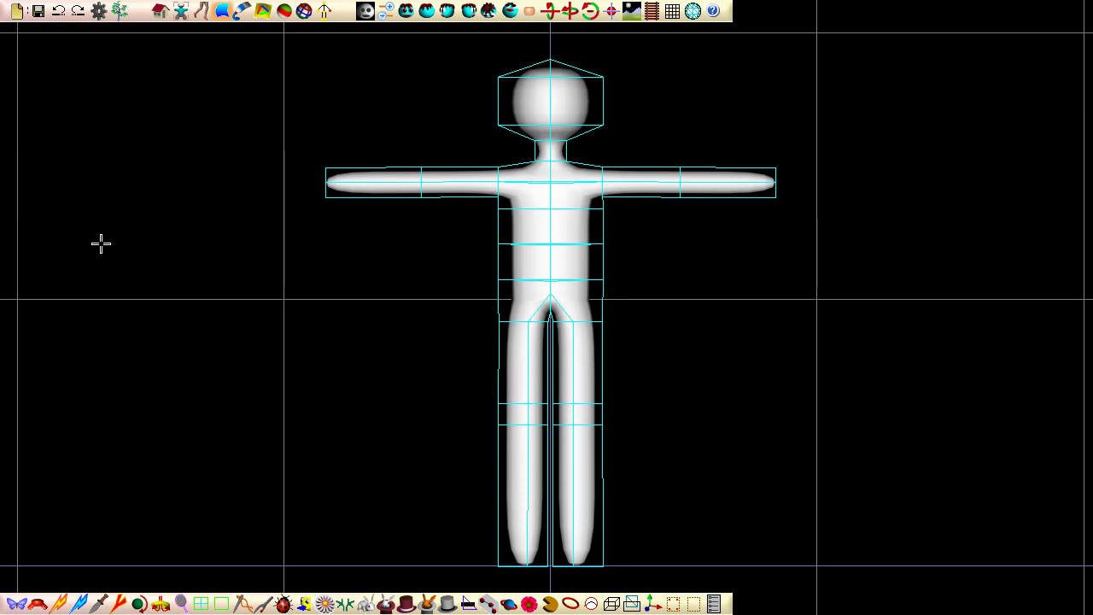
Insert a complete row of points around both arms just inward of the elbow row and inspect the figure in 3D.
click(58, 604)
click(435, 181)
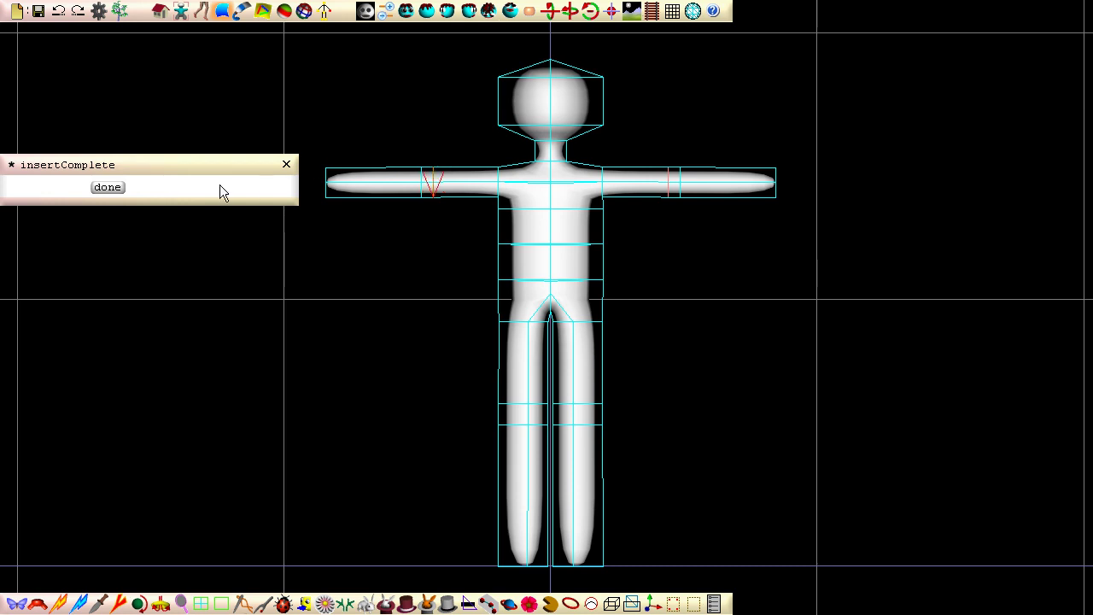
click(108, 187)
drag(257, 80, 504, 203)
drag(787, 470, 426, 374)
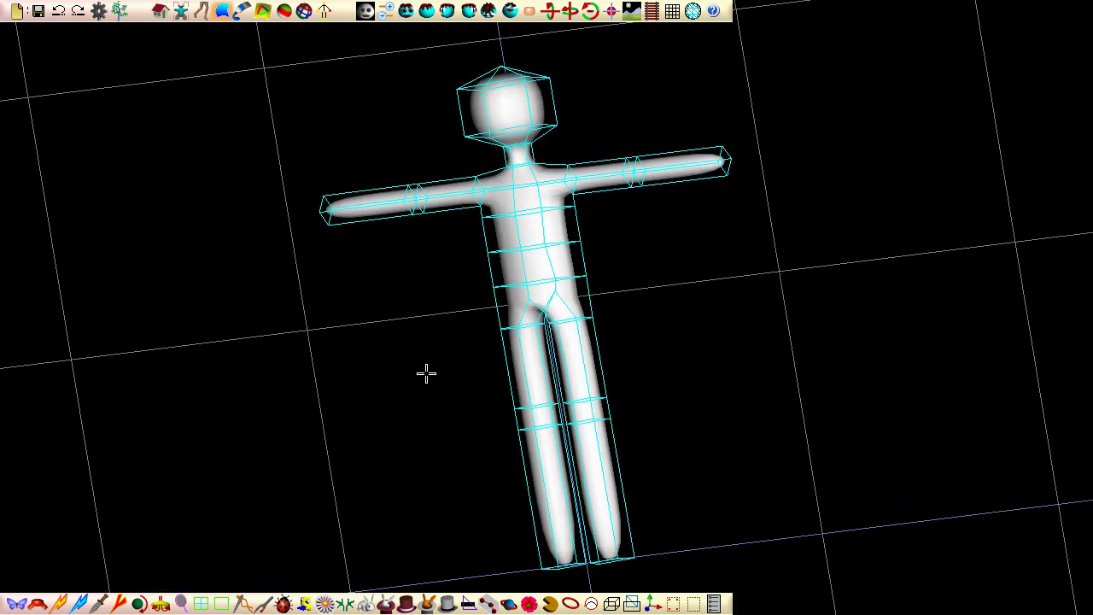
click(407, 10)
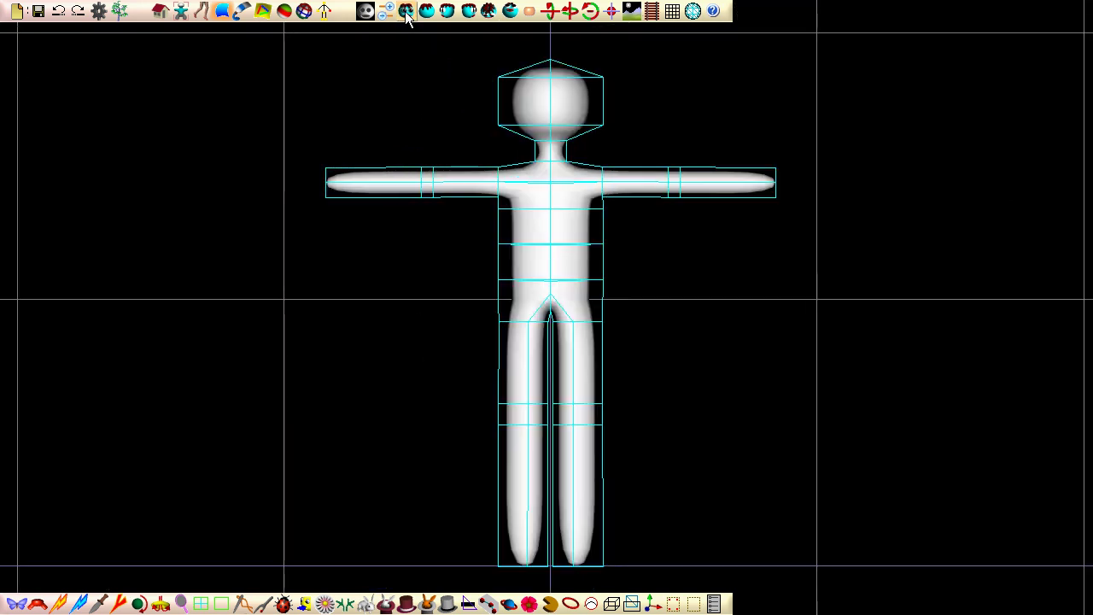
Switch to skeleton editing and add a bone chain from the crotch up the spine rows to the base and top of the neck.
click(325, 10)
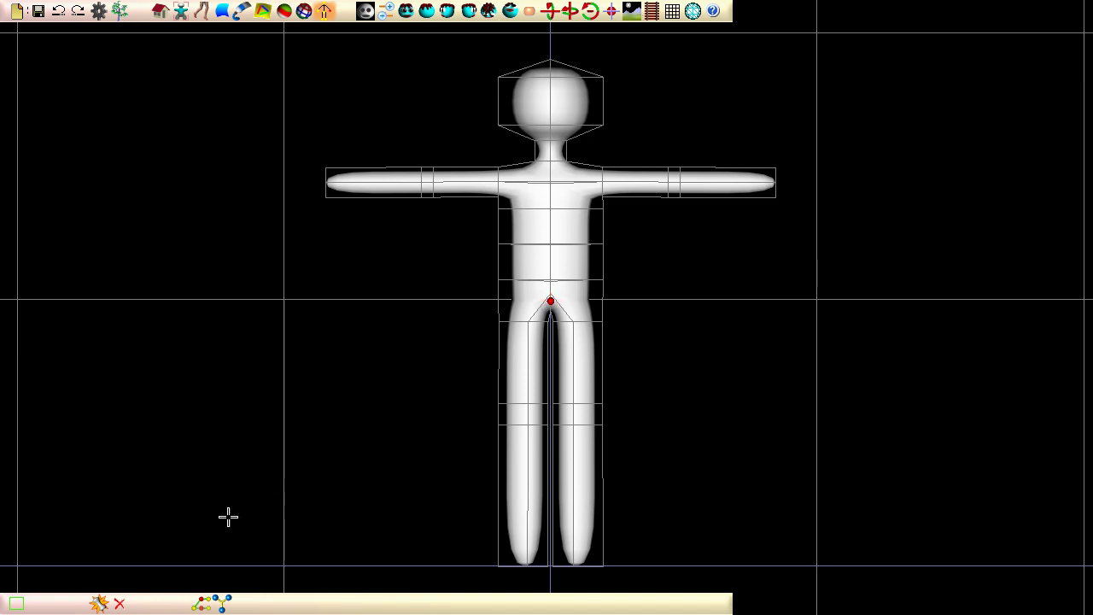
click(99, 605)
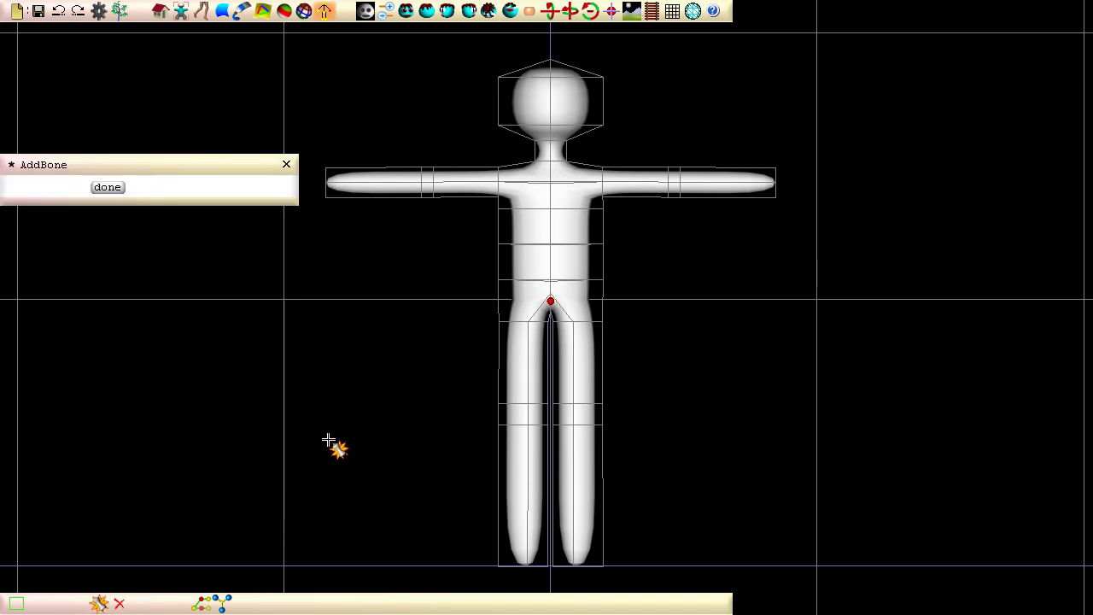
click(550, 280)
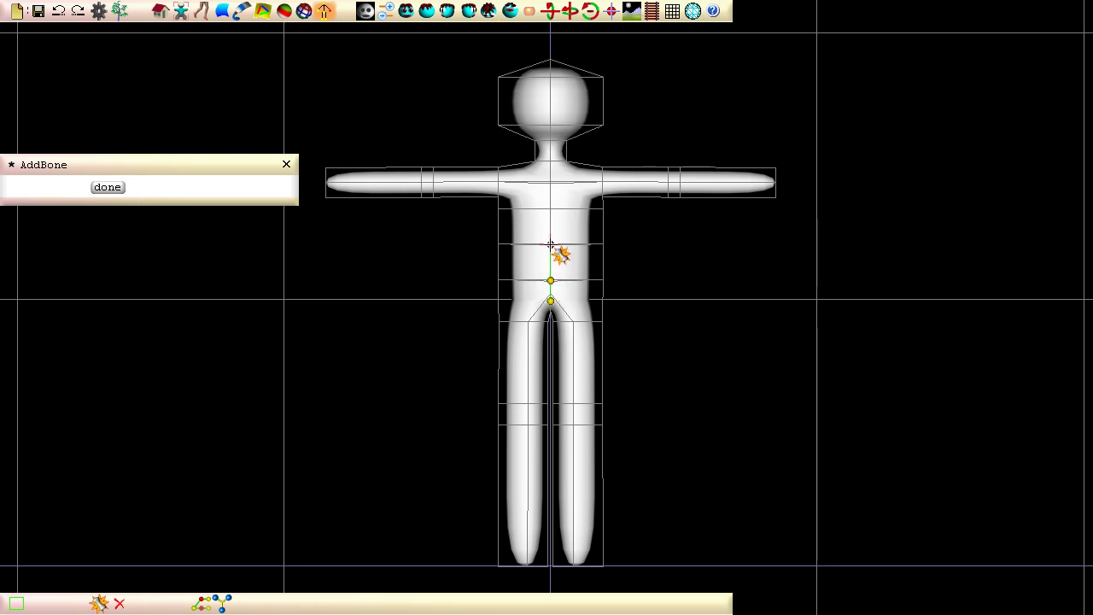
click(551, 245)
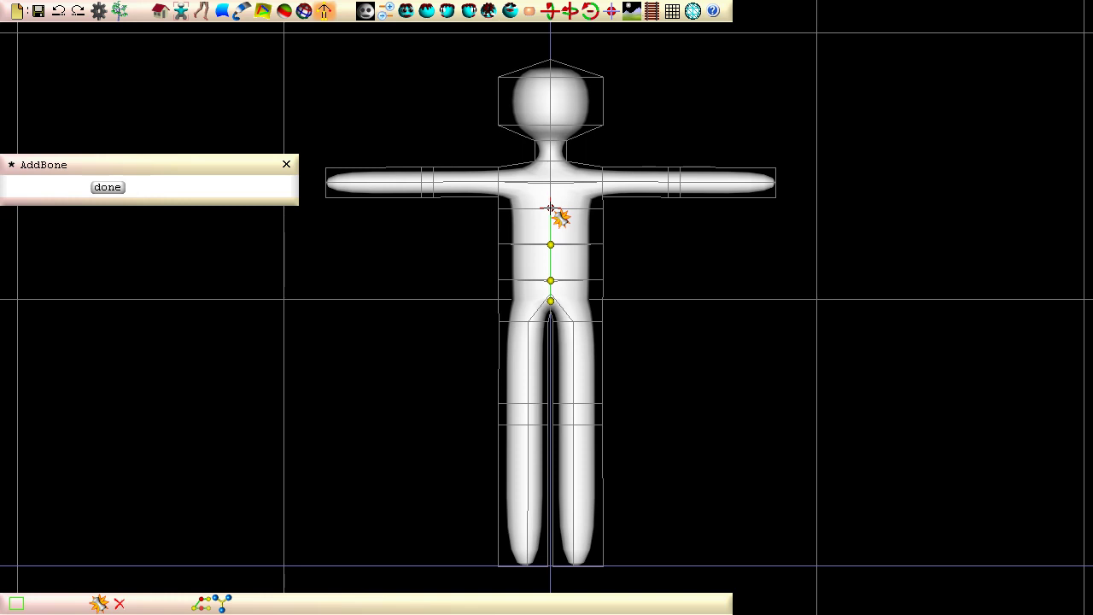
click(551, 208)
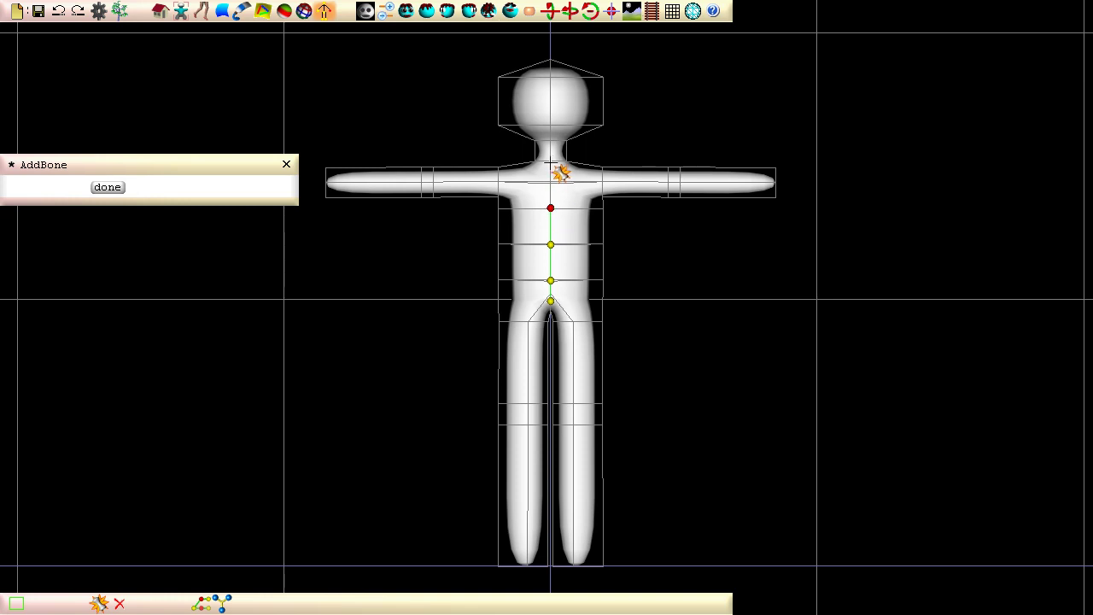
click(550, 162)
click(550, 138)
Branch mirrored arm bones from the chest joint, placing joints at the shoulder and elbow.
click(551, 208)
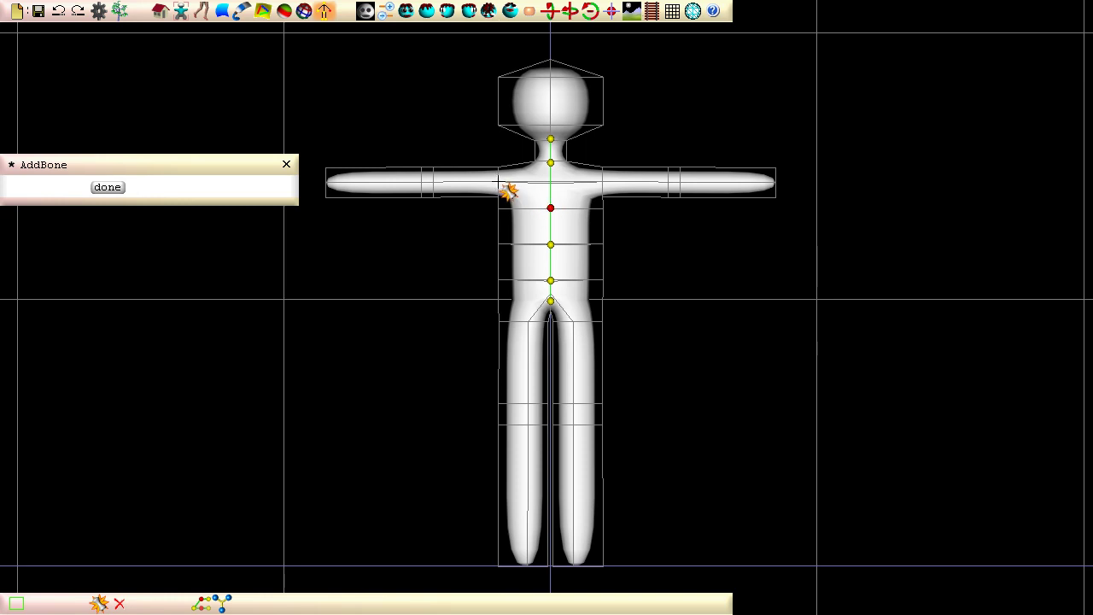
click(498, 182)
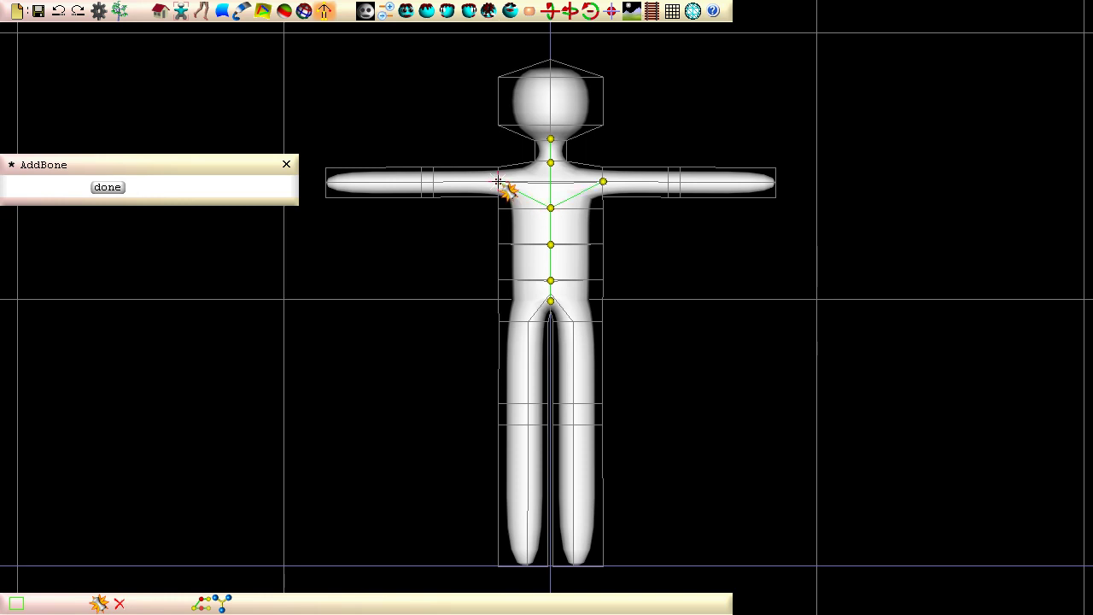
click(420, 182)
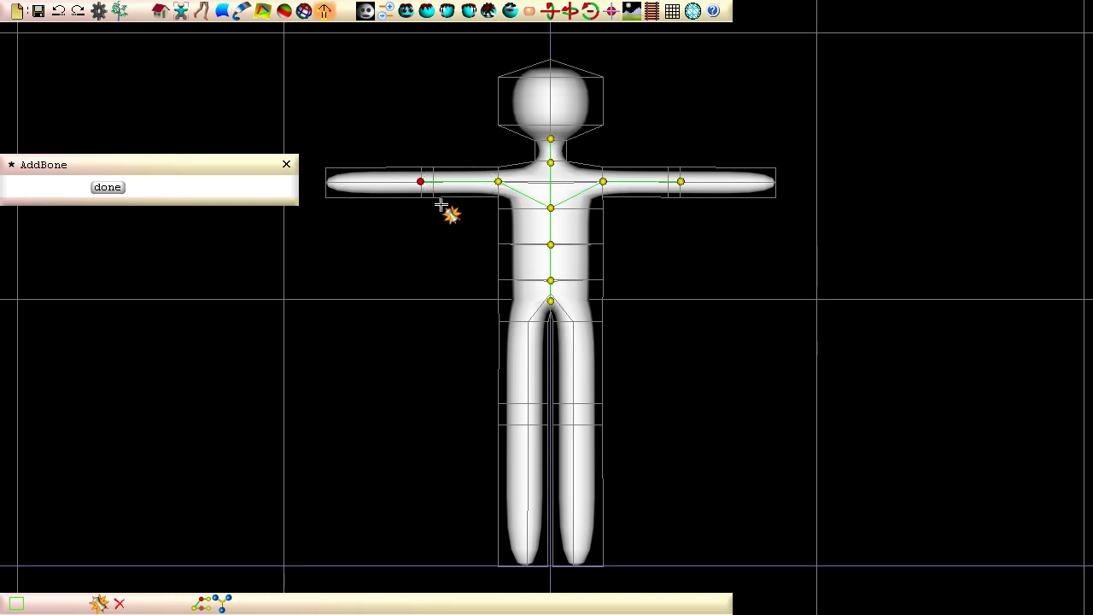
Delete the hip joint wrongly attached to the elbow and add mirrored hip and knee joints branching from the root joint.
click(525, 301)
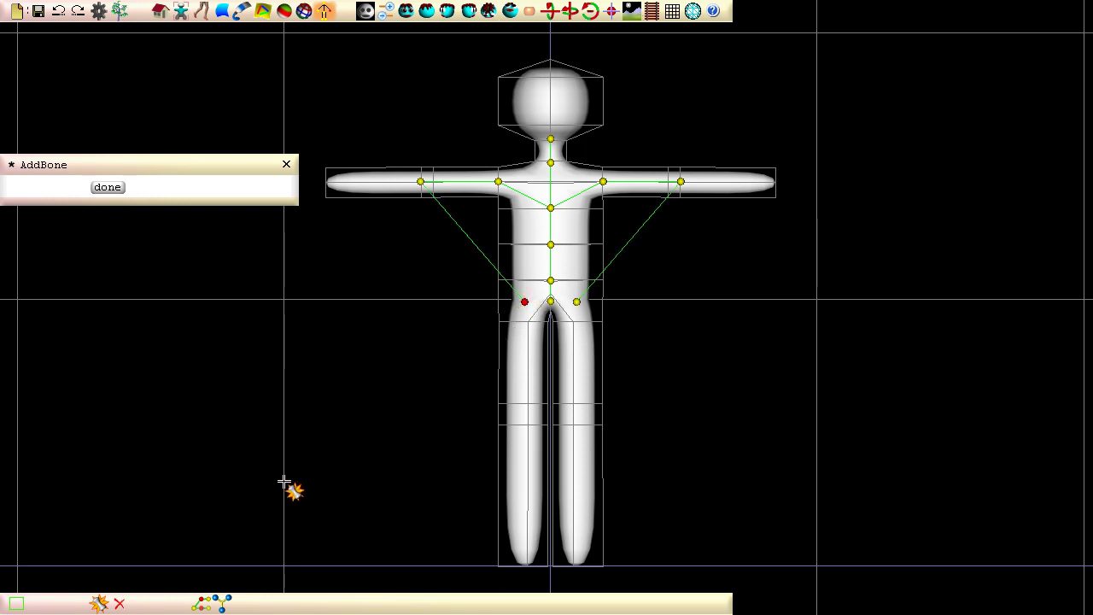
click(120, 604)
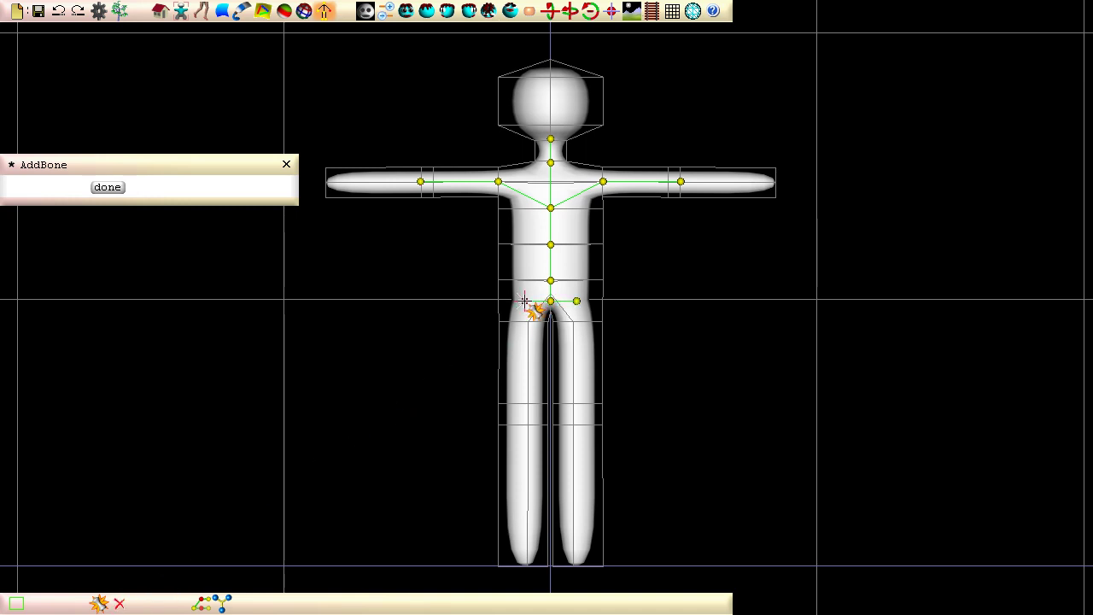
click(524, 424)
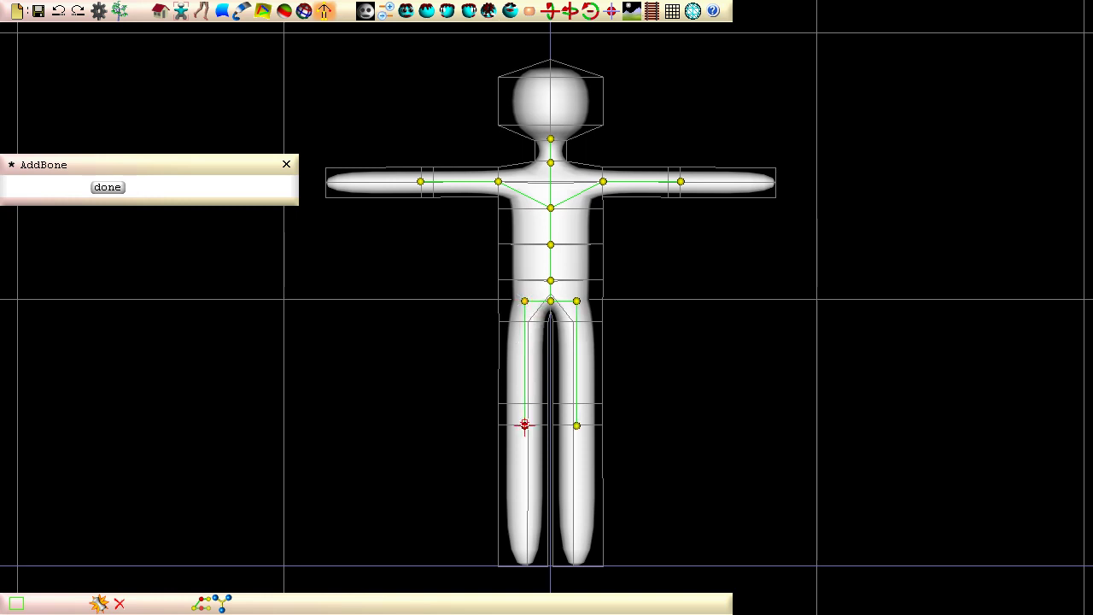
Try moving the hip joint outward together with its leg bones and bring it back to its original place.
drag(524, 300, 437, 302)
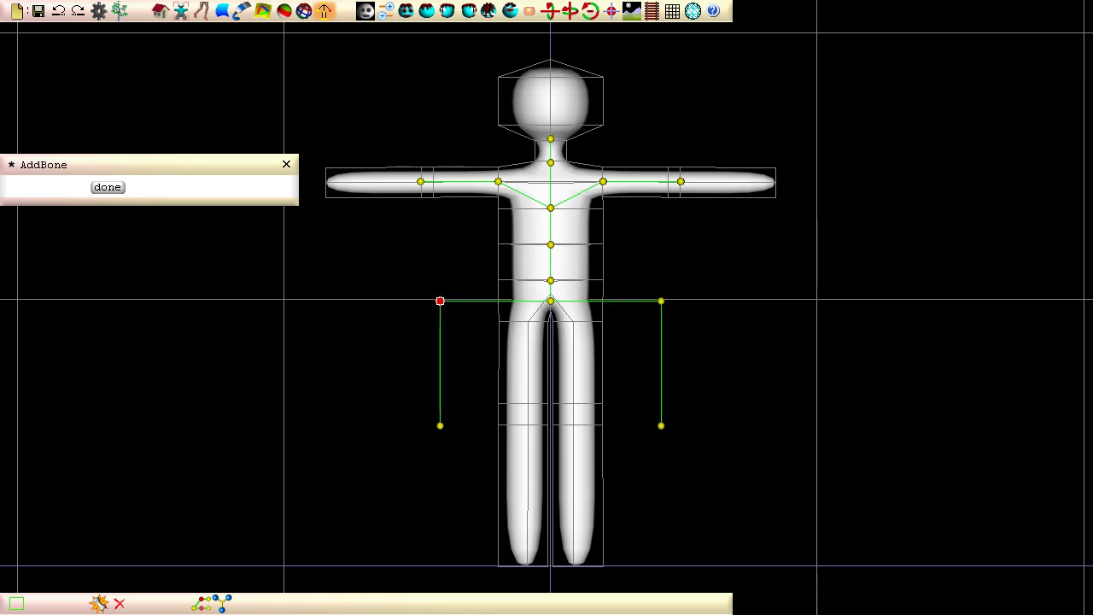
drag(440, 300, 525, 300)
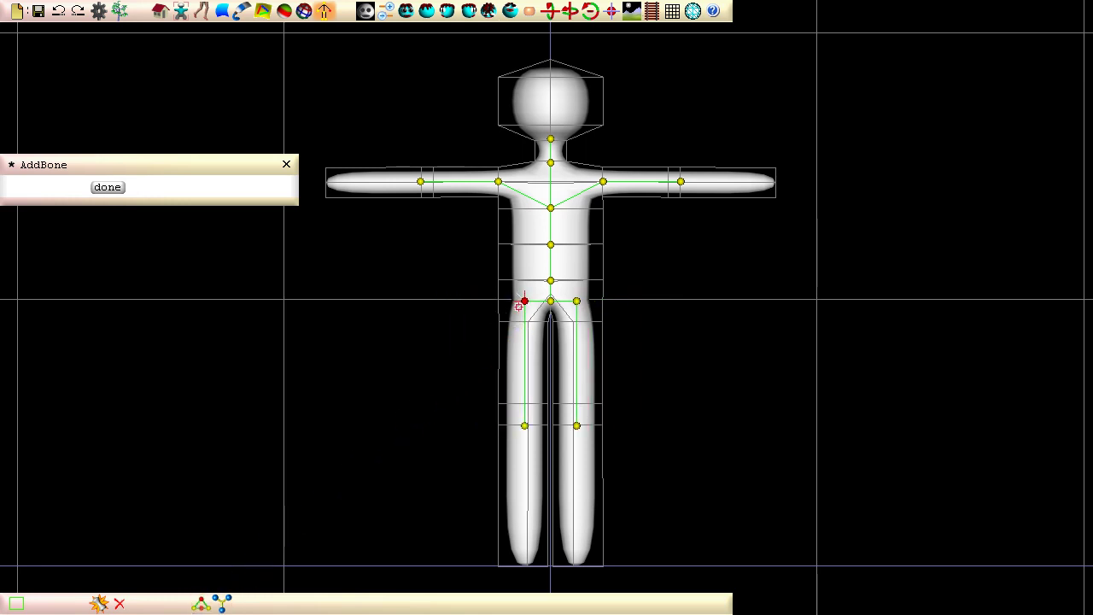
mouse_move(525, 300)
mouse_down()
mouse_move(425, 310)
mouse_move(524, 300)
mouse_up()
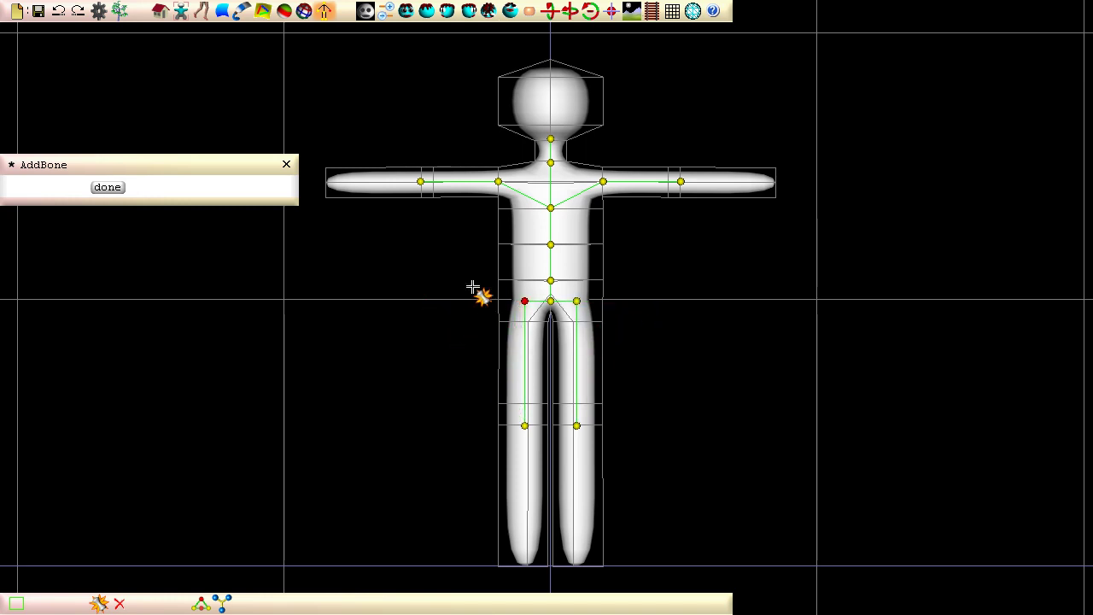
Finish adding bones and name the torso bones pelvis, tummy0, tummy1 and thorax in the scene tree.
click(108, 187)
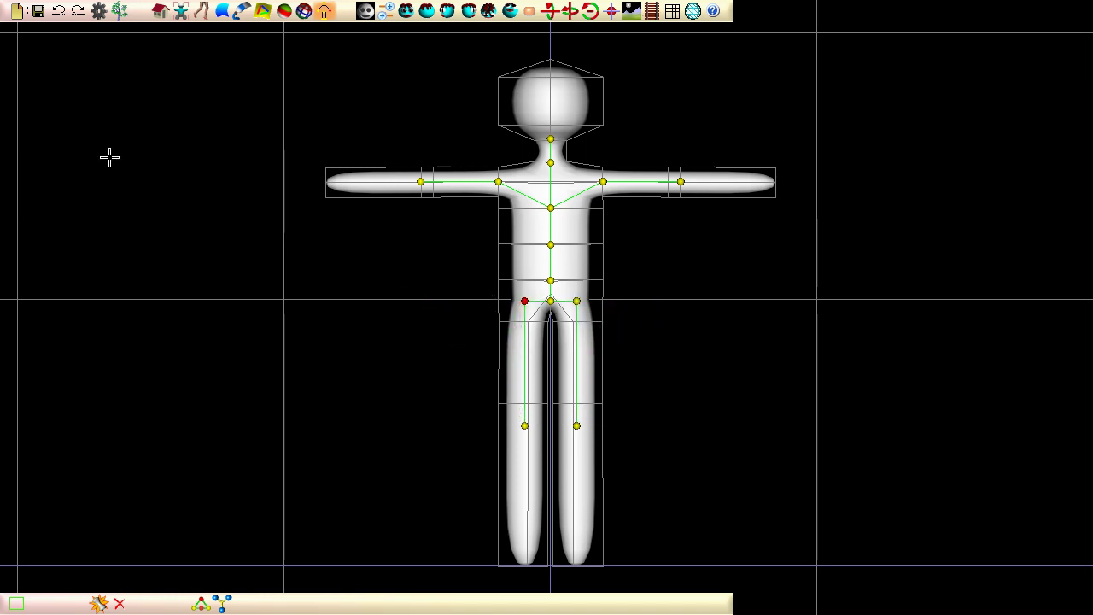
click(120, 11)
double_click(879, 71)
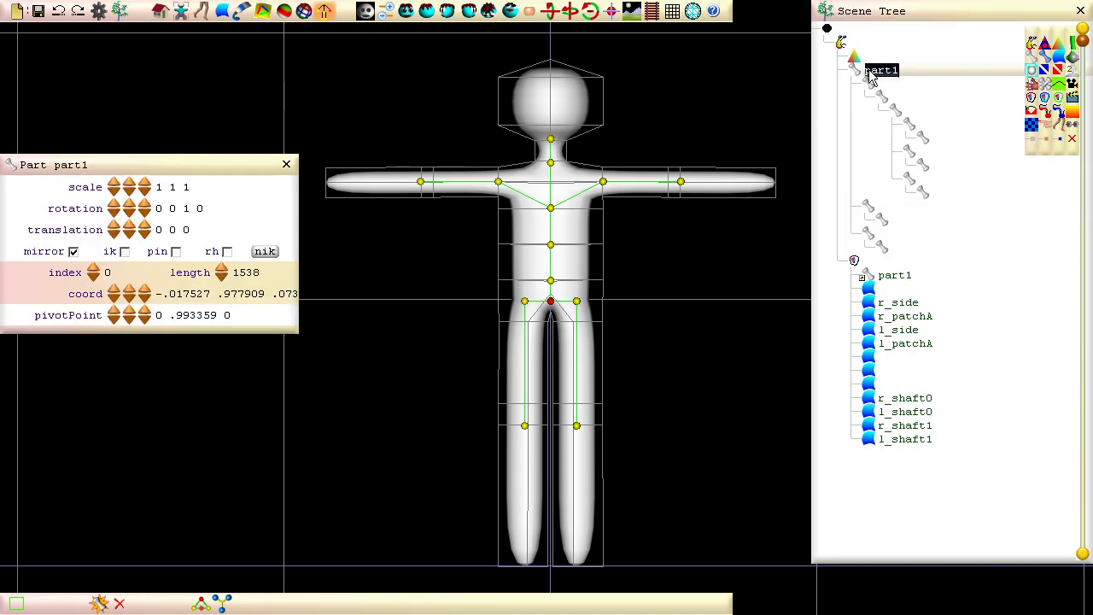
text(pelvis)
key(Return)
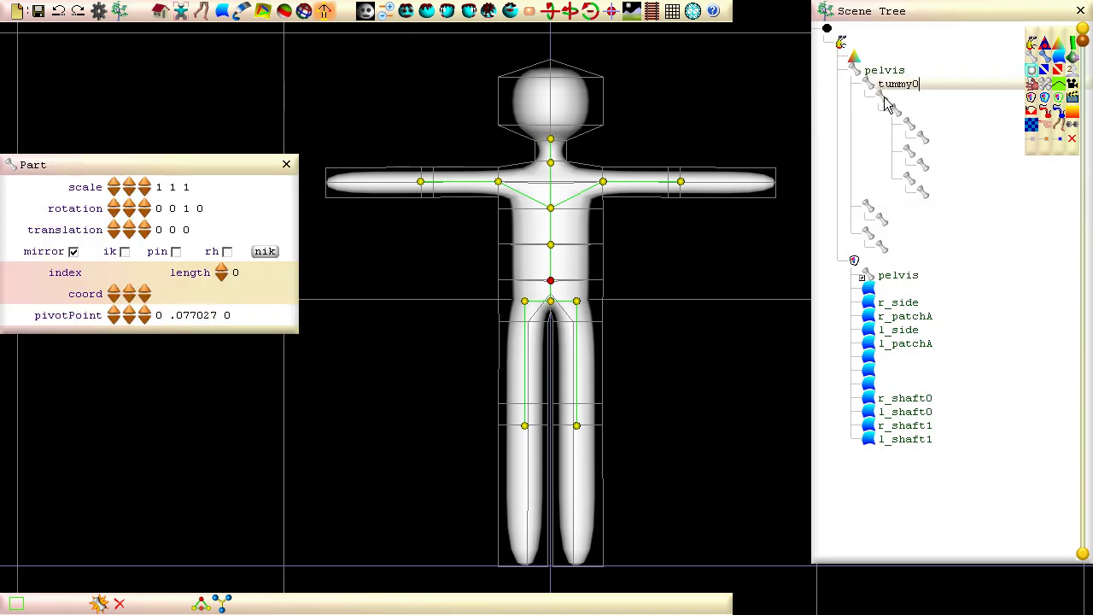
key(Return)
text(tummy1)
key(Return)
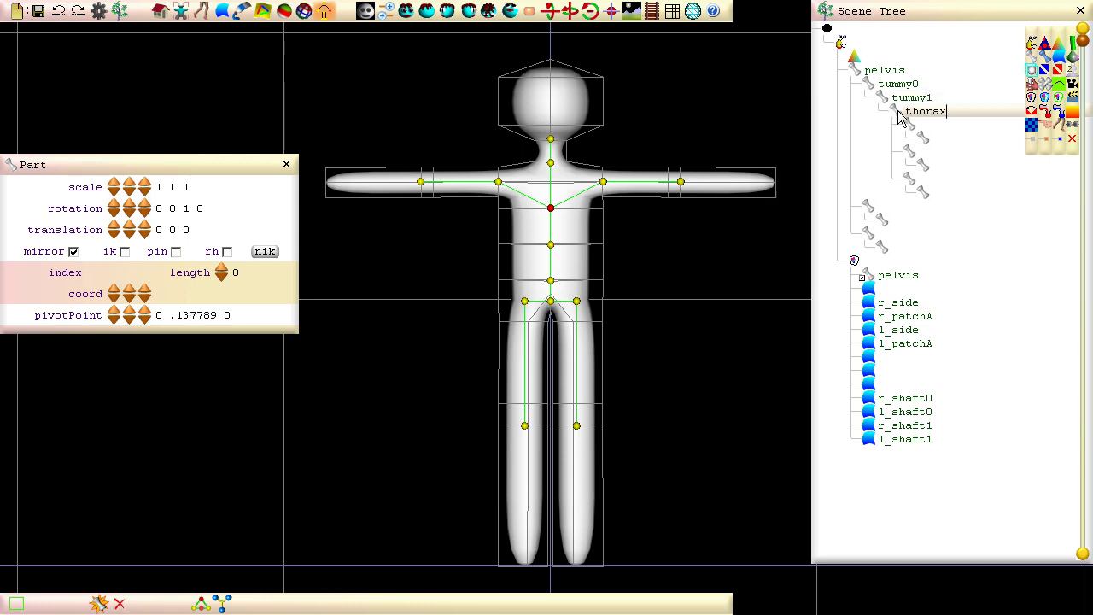
text(thorax)
key(Return)
Name the two bones above the thorax neck0 and head.
text(neck0)
key(Return)
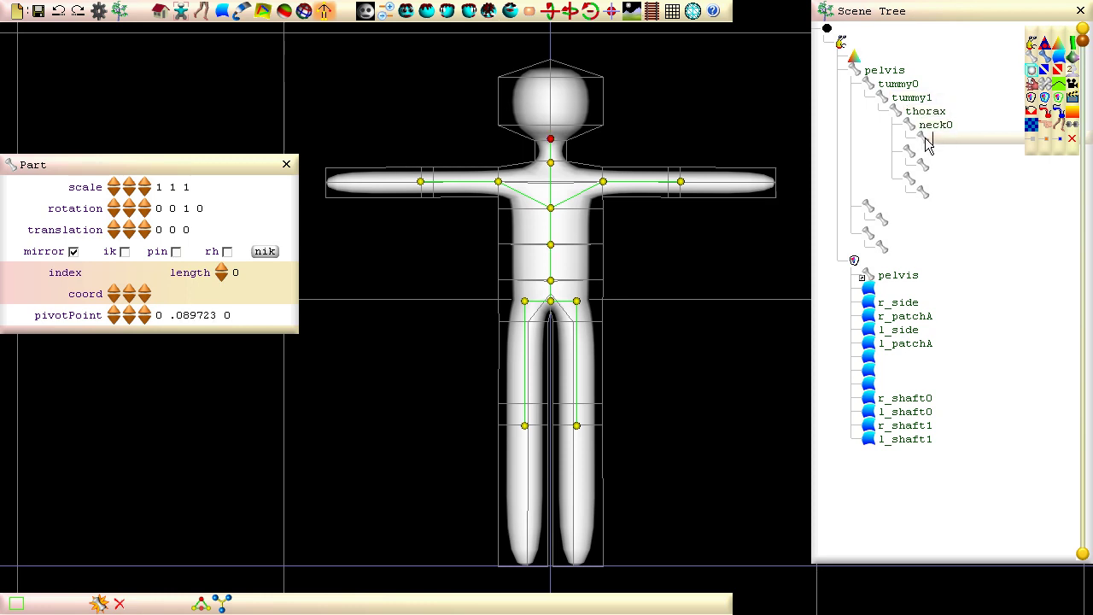
text(head)
key(Return)
Name the right arm bones r_shoulder and r_elbow and the right leg bones r_hip and r_knee.
text(r_shoulder)
key(Return)
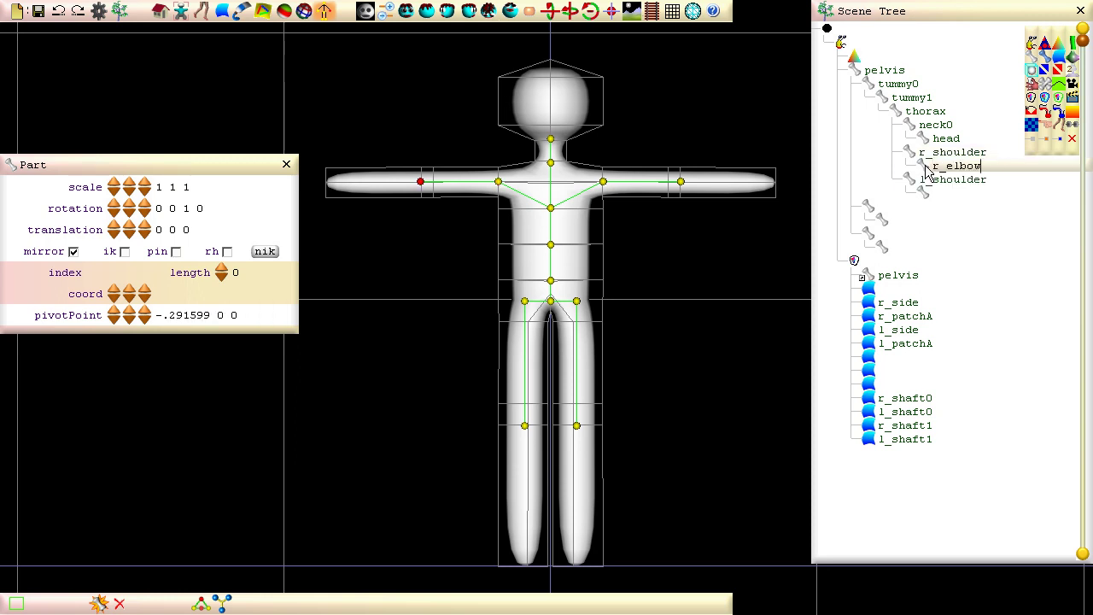
text(r_elbow)
key(Return)
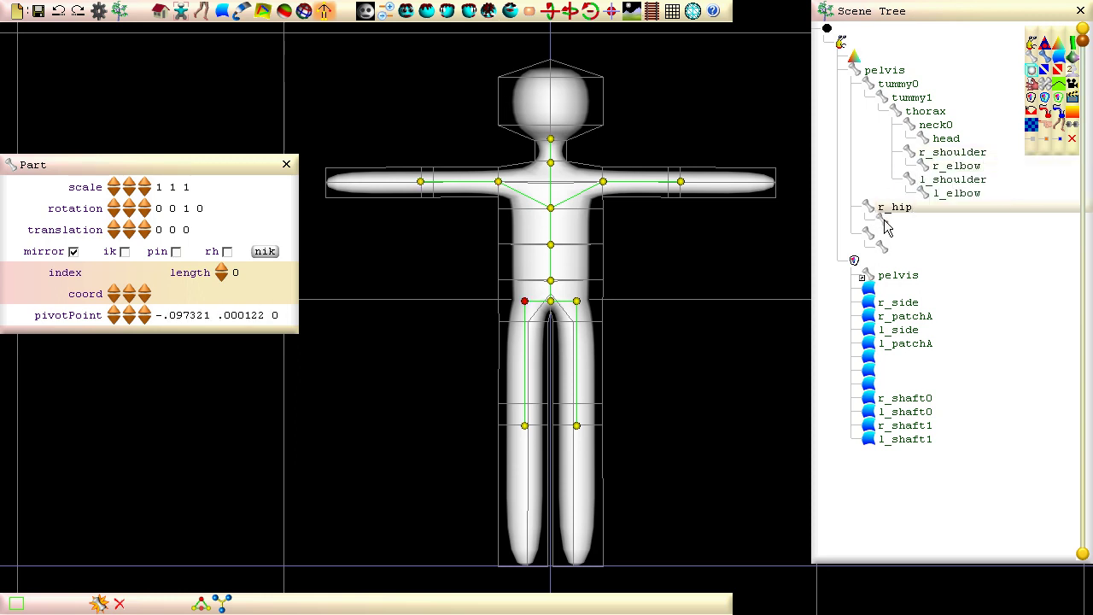
text(r_hip)
key(Return)
text(r_knee)
key(Return)
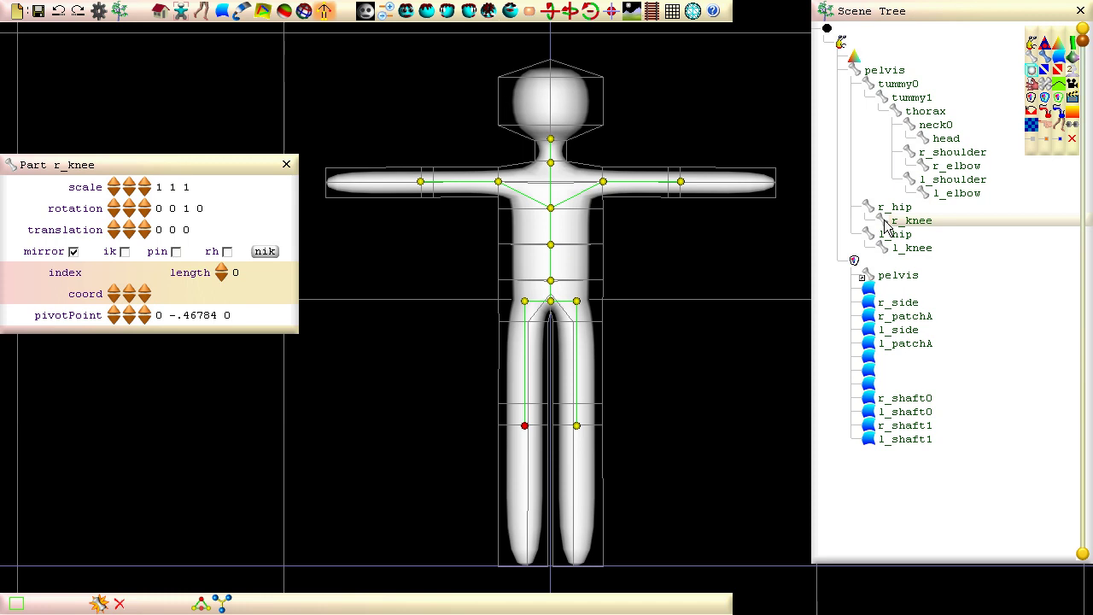
Assign the torso, neck and head control points to the tummy0, tummy1, thorax, neck0 and head bones.
click(304, 11)
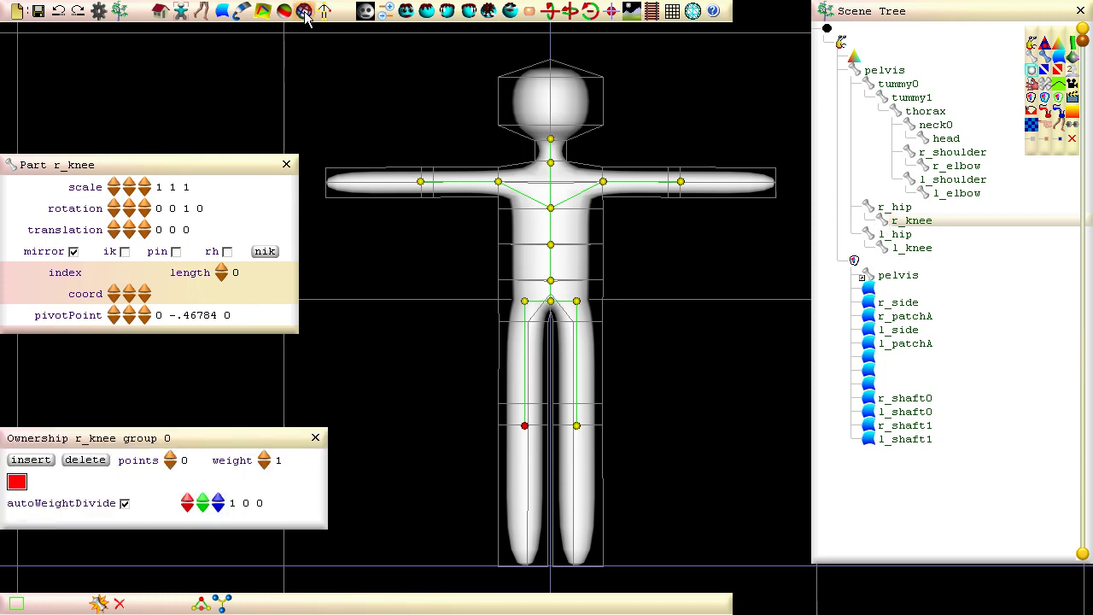
click(551, 300)
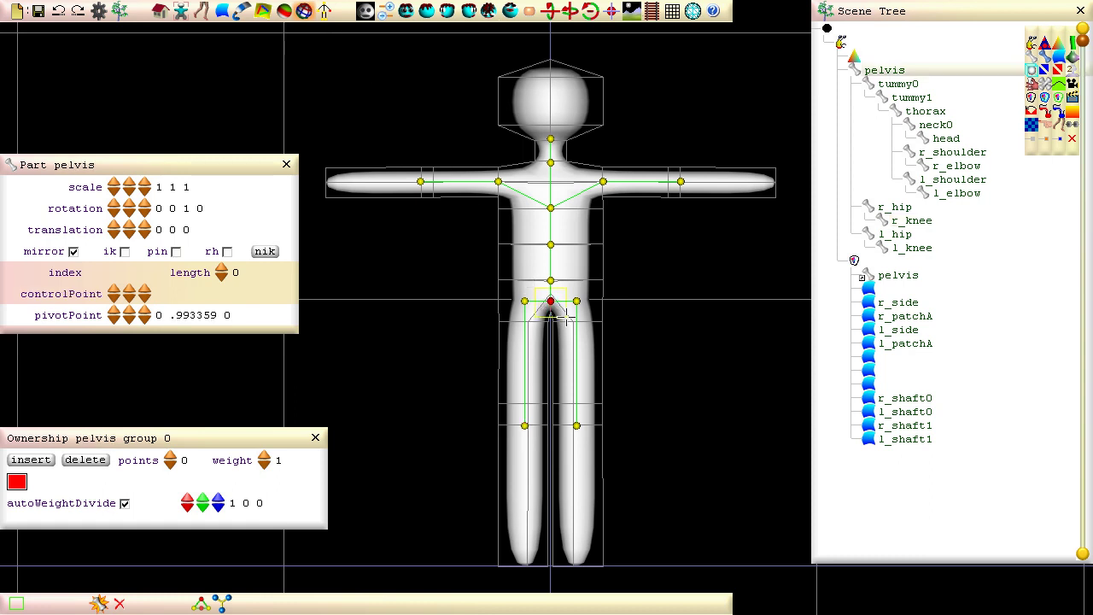
click(551, 280)
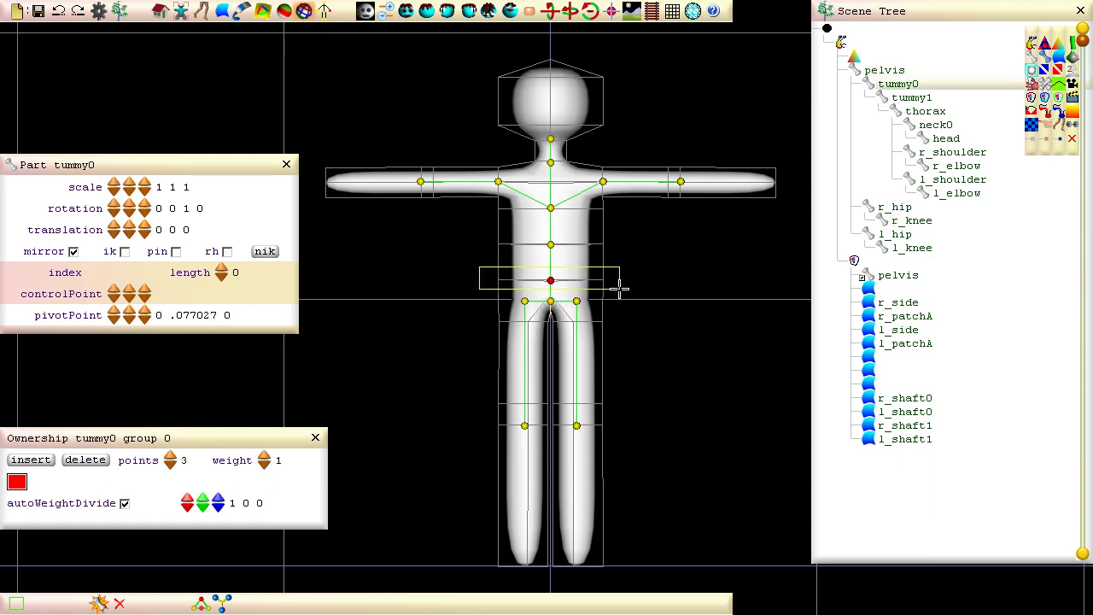
click(551, 245)
click(550, 209)
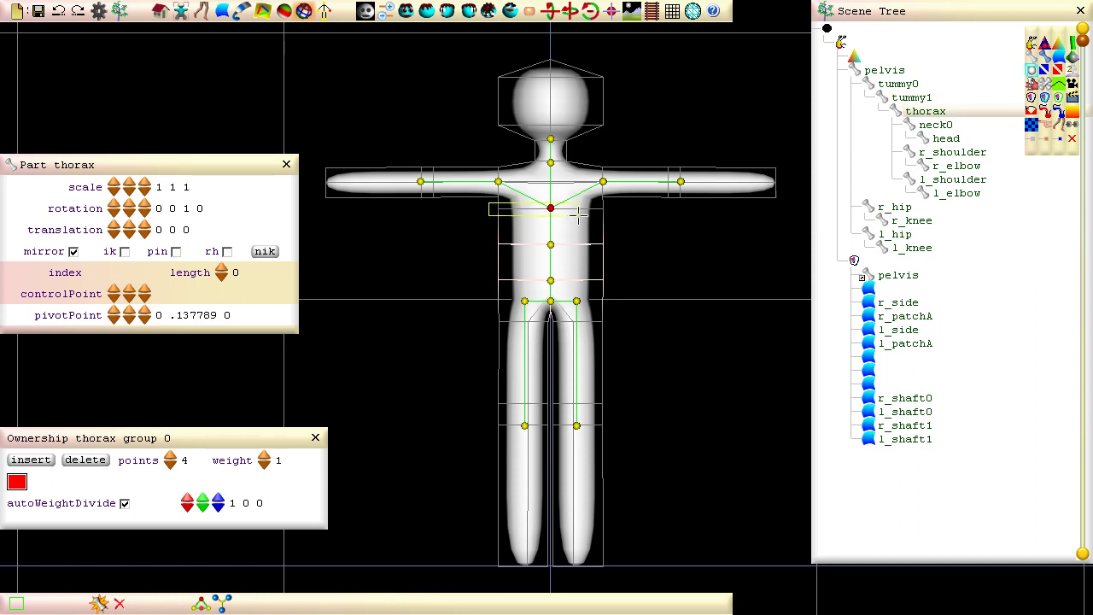
click(551, 163)
click(551, 138)
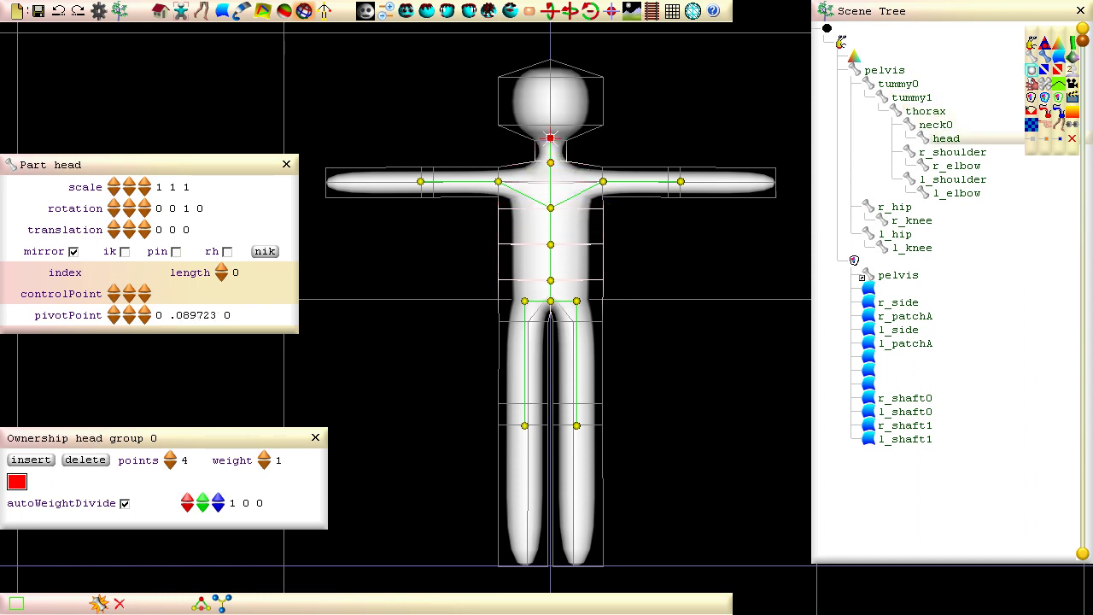
Assign the arm and leg control points to r_shoulder, r_elbow, r_hip and r_knee and close the editing windows.
click(498, 181)
click(421, 181)
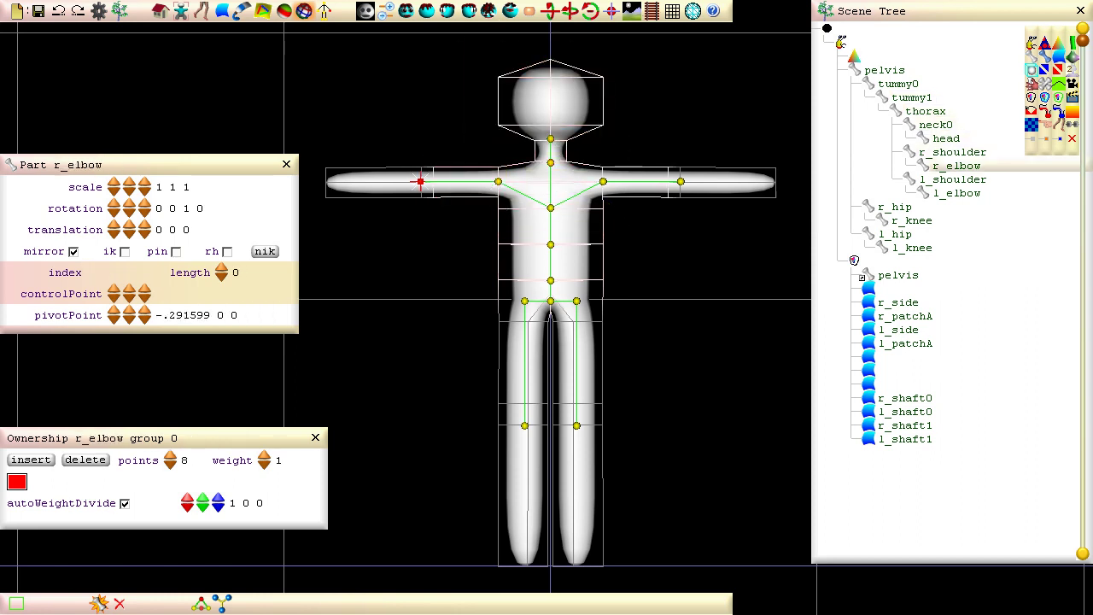
click(524, 301)
scroll(409, 559, up, 2)
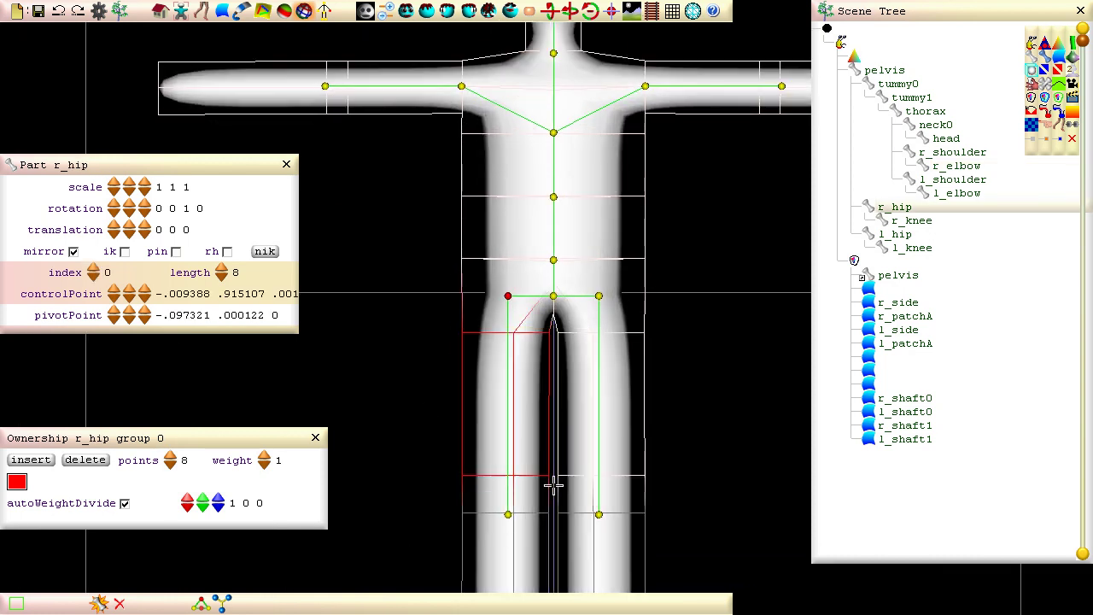
scroll(554, 484, down, 2)
click(522, 433)
click(1080, 11)
click(315, 437)
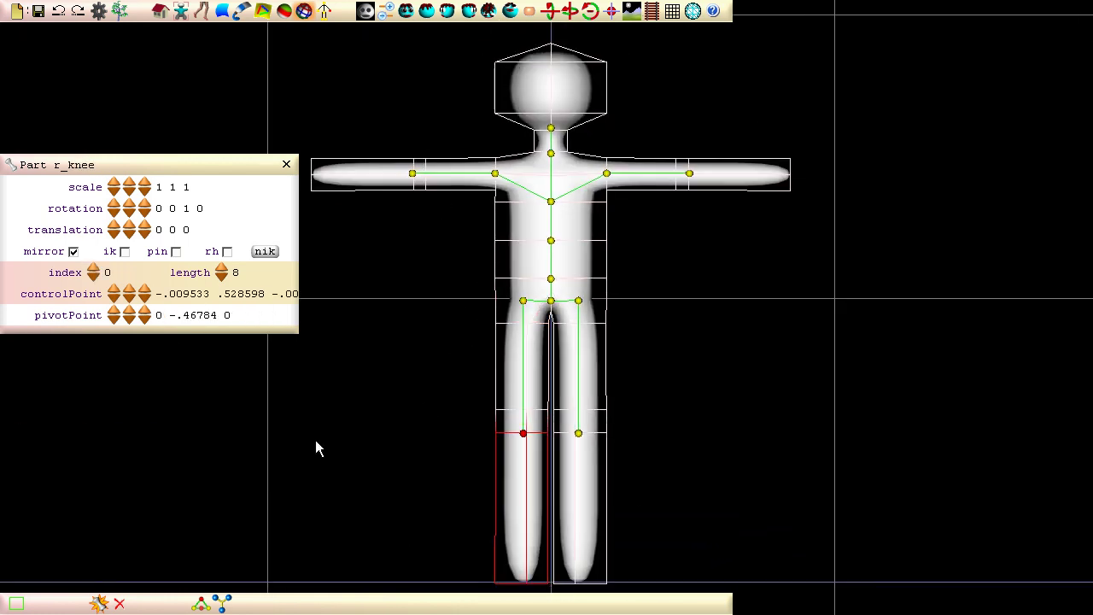
click(286, 164)
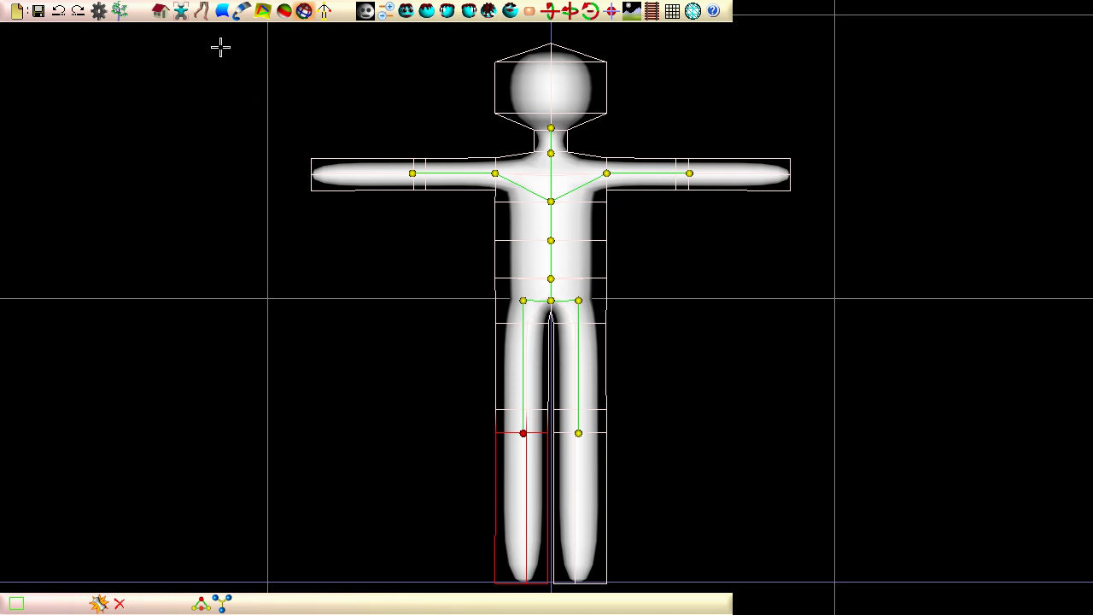
Open the animation timeline, keyframe the right arm raised diagonally from the shoulder at 1 second and play it.
click(202, 11)
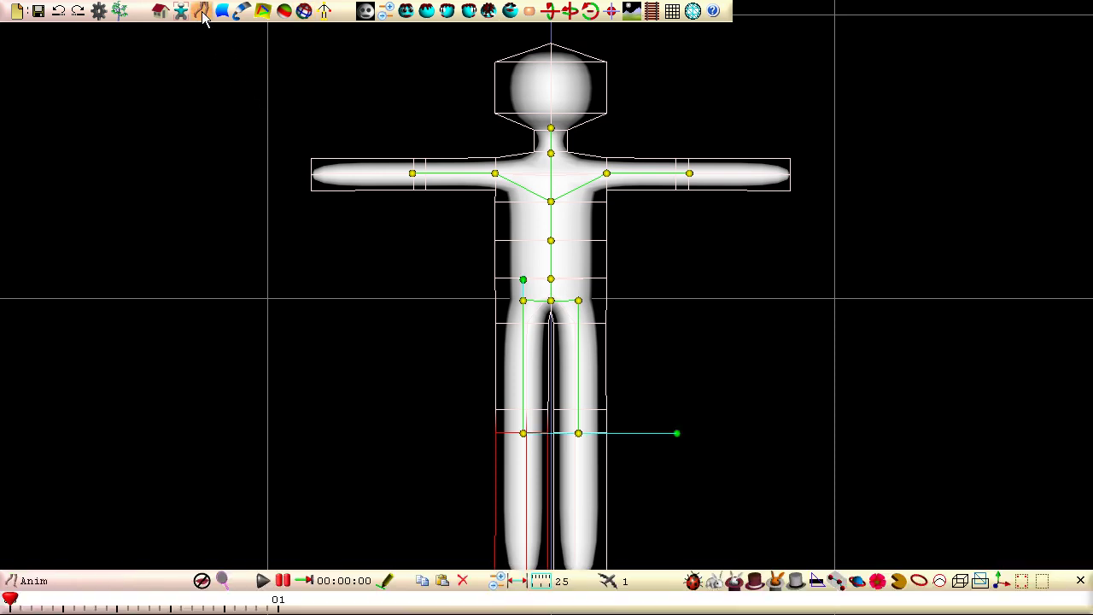
click(517, 582)
drag(12, 602, 282, 602)
click(495, 172)
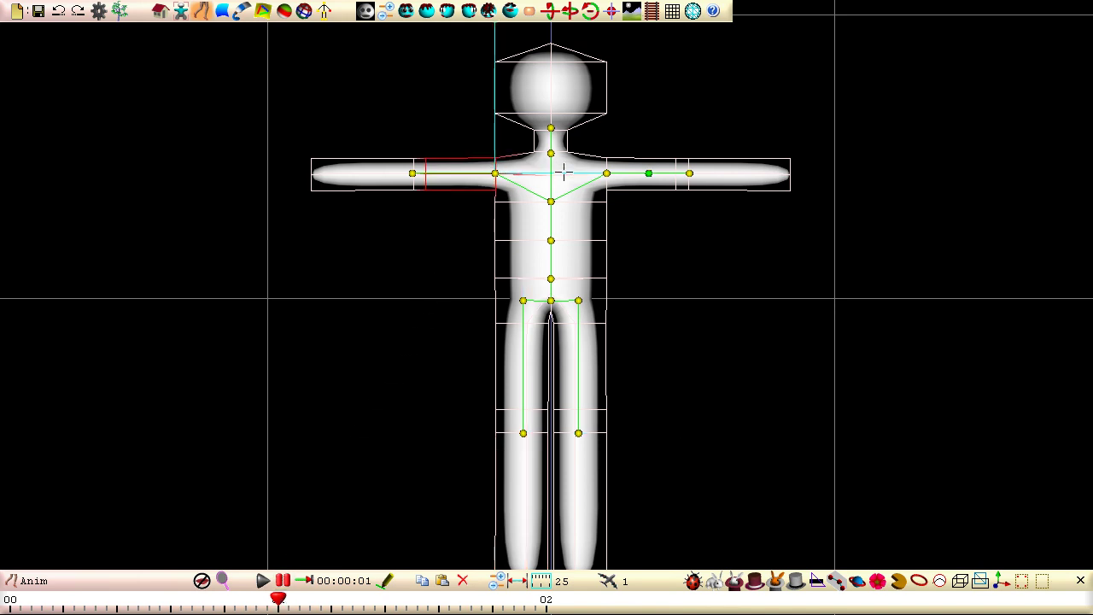
drag(649, 172, 620, 349)
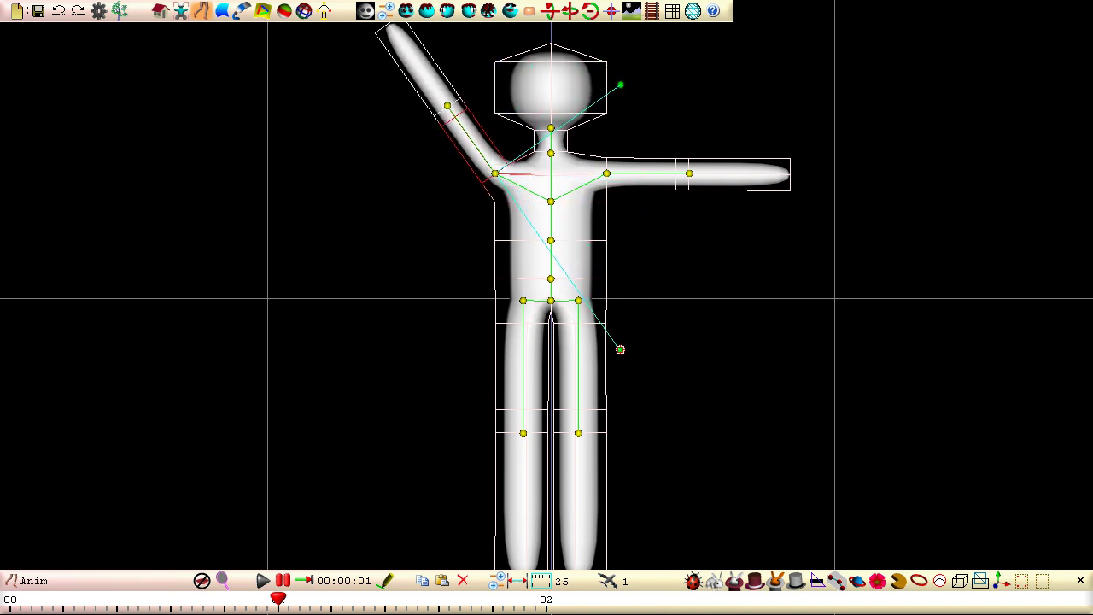
click(263, 581)
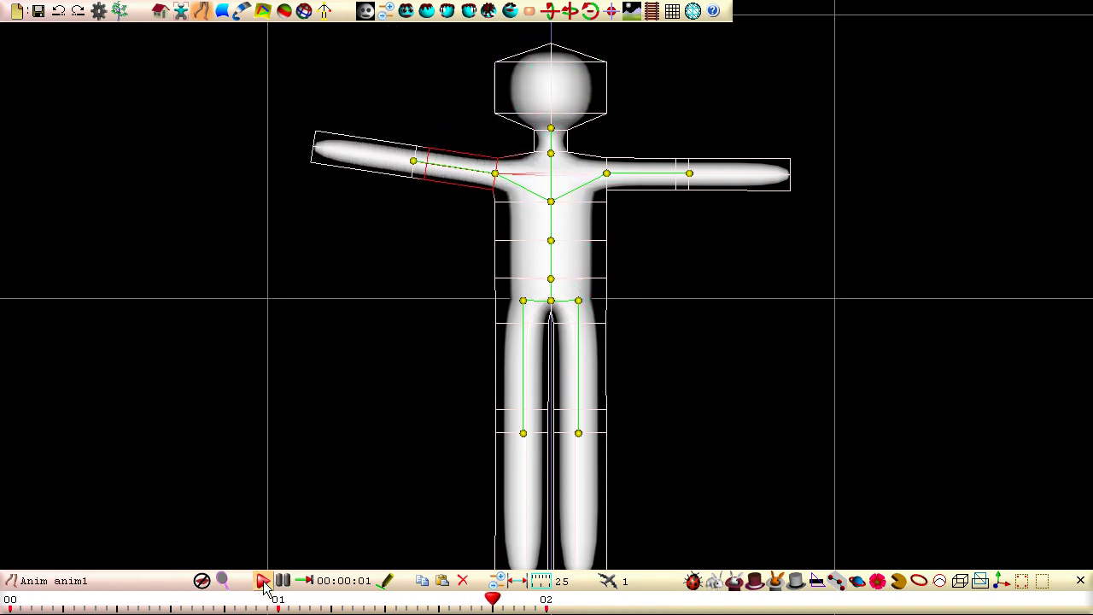
Lower the right arm beside the body at the 2-second mark and paste that pose at time 0.
drag(648, 172, 509, 34)
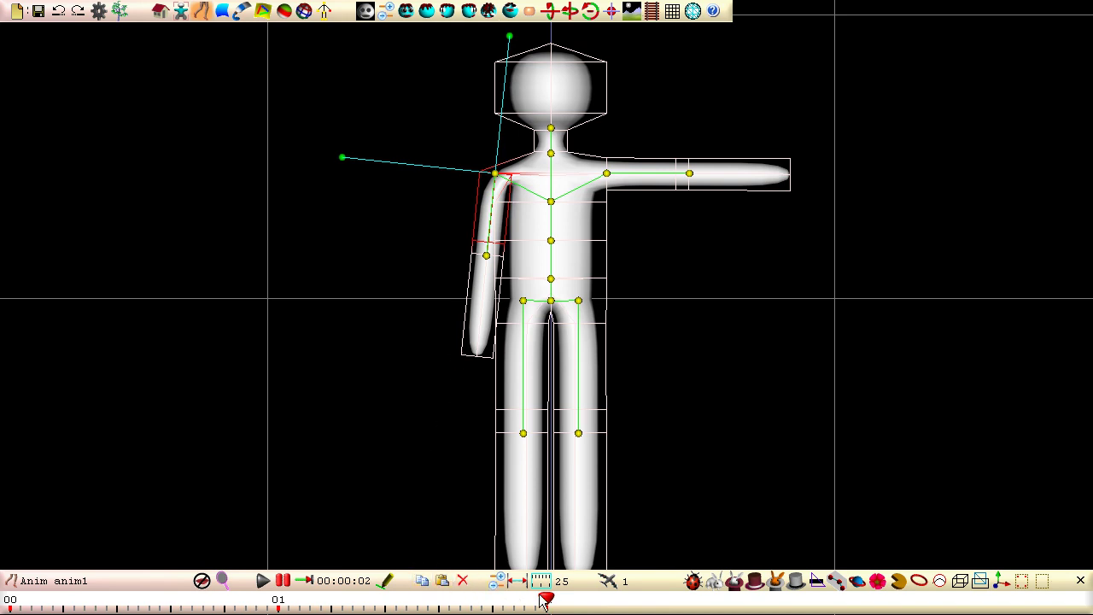
drag(547, 601, 10, 602)
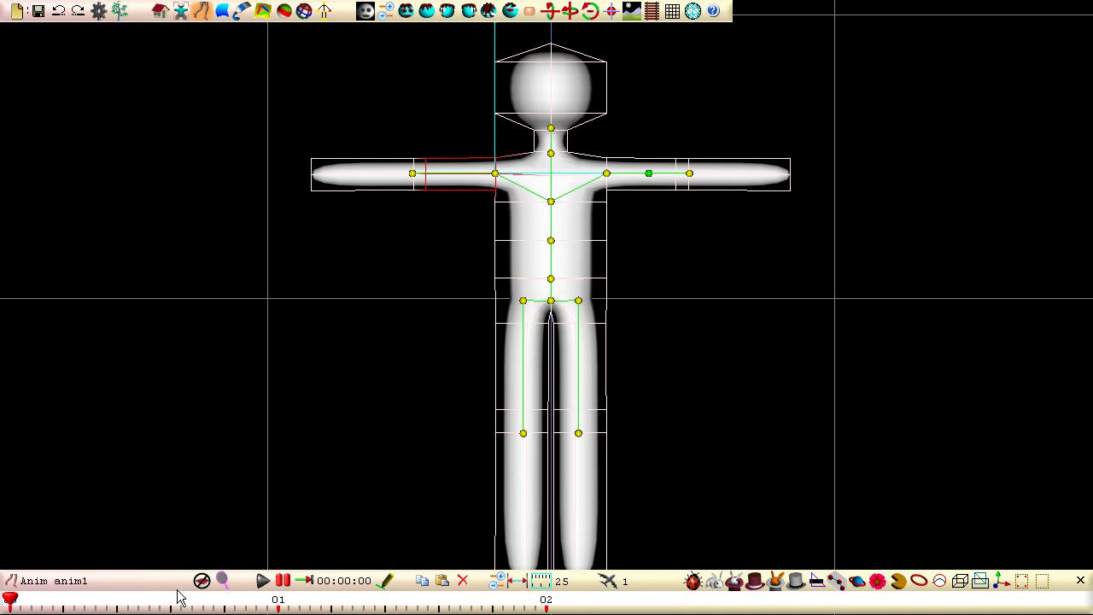
click(442, 580)
click(115, 507)
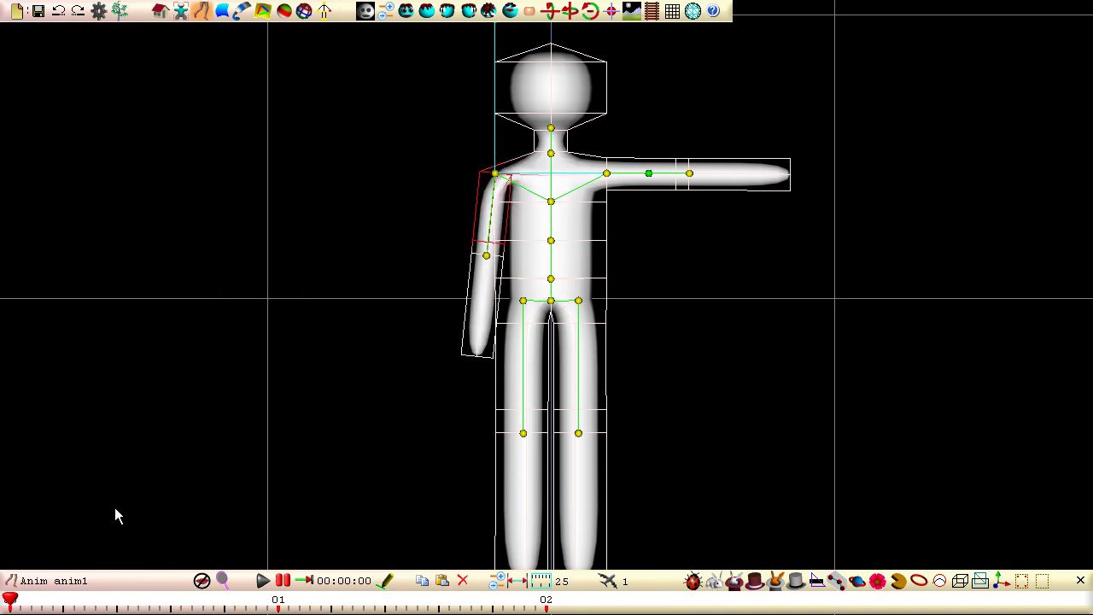
Switch playback to looping and preview the right arm's motion.
click(305, 581)
click(263, 581)
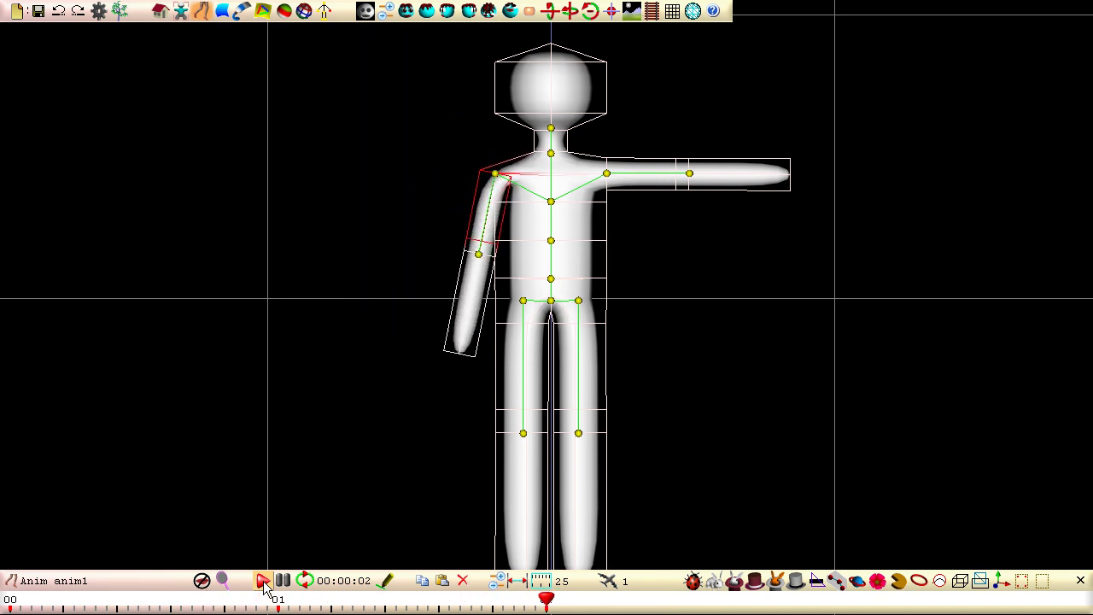
click(283, 581)
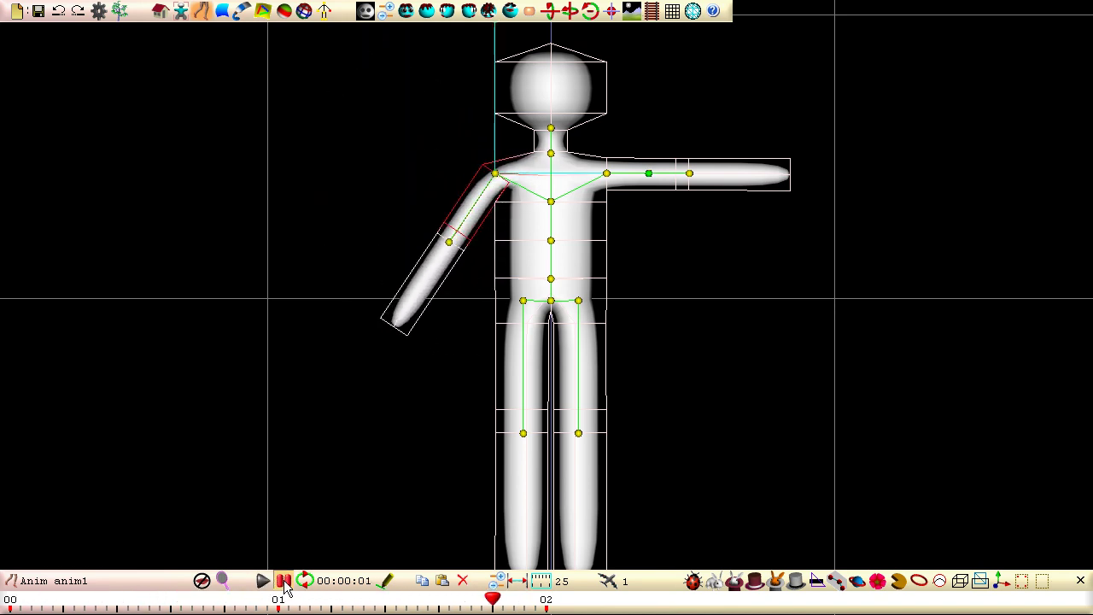
Raise the left arm from the shoulder at 1 second to mirror the right arm.
drag(492, 600, 280, 602)
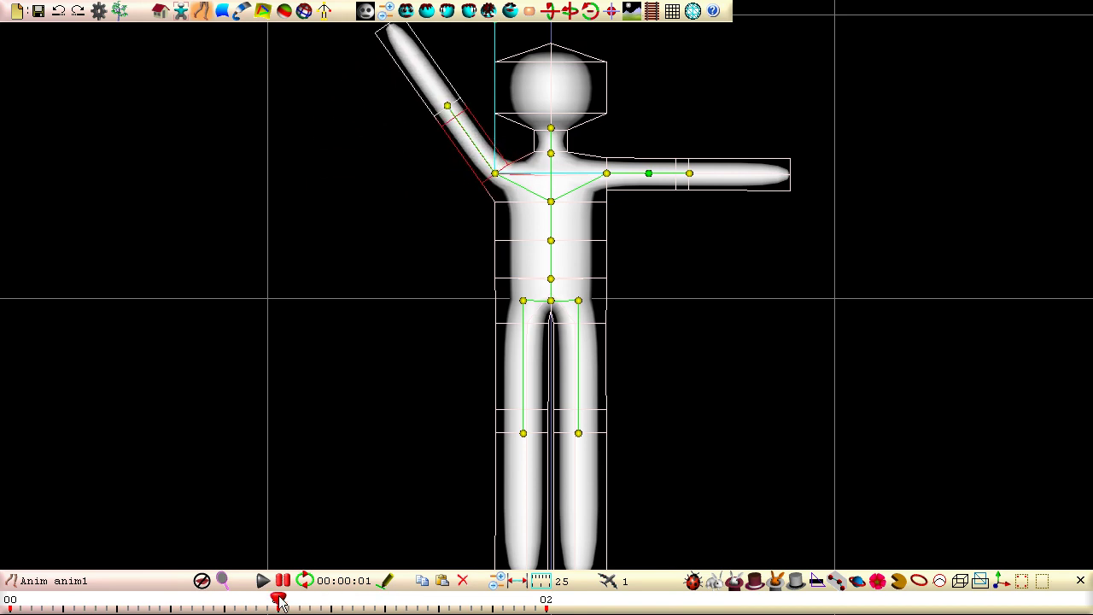
click(606, 172)
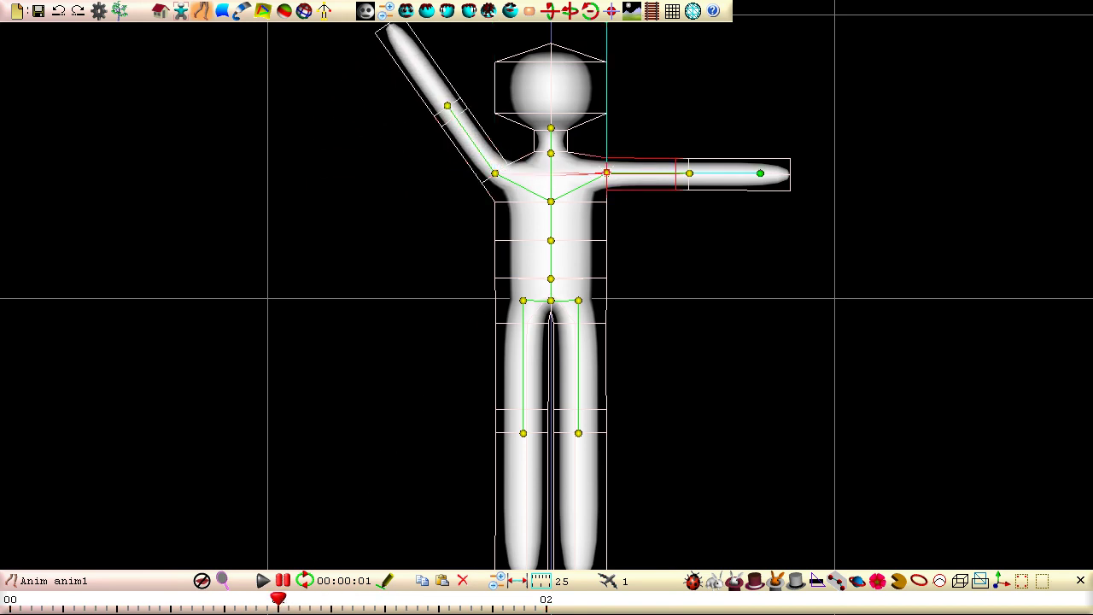
drag(759, 173, 700, 35)
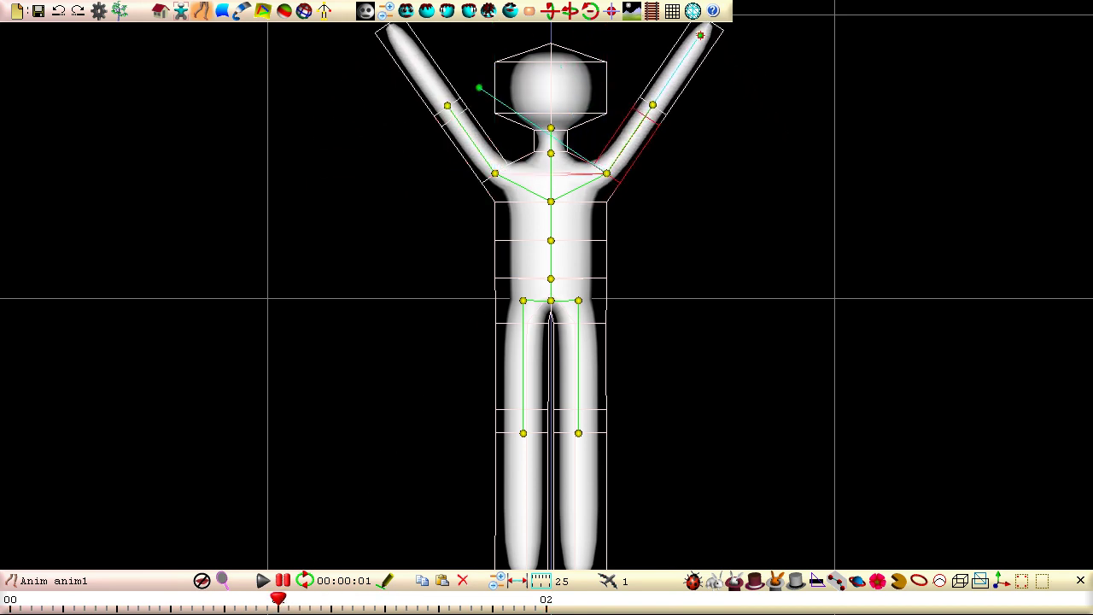
At 1 second, lift the whole figure by the pelvis and spread both legs outward from the hips.
right_drag(736, 499, 735, 367)
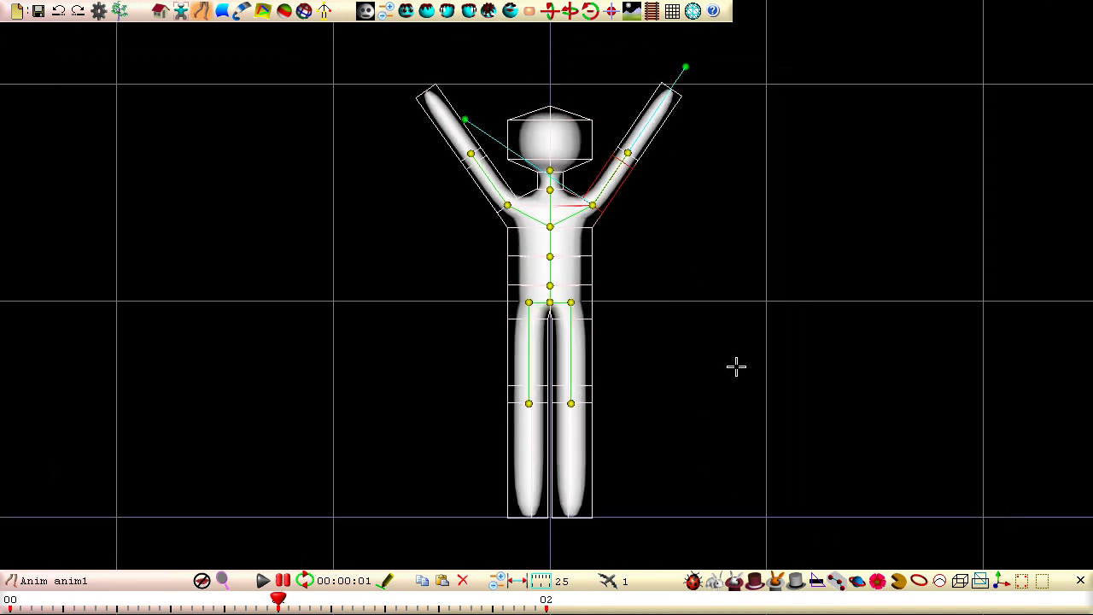
middle_drag(710, 364, 710, 411)
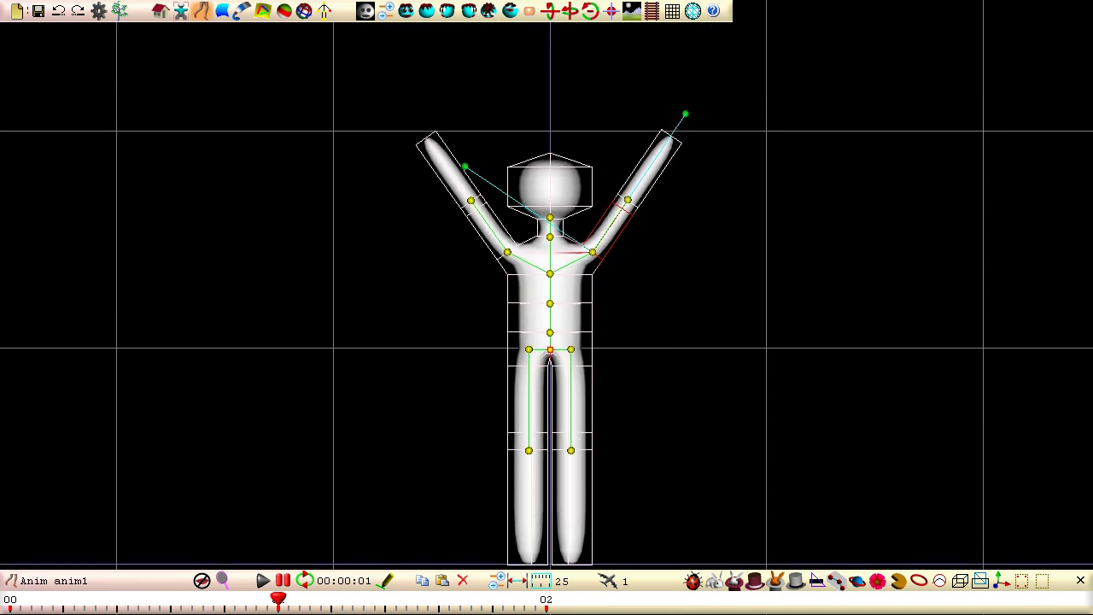
drag(550, 349, 549, 242)
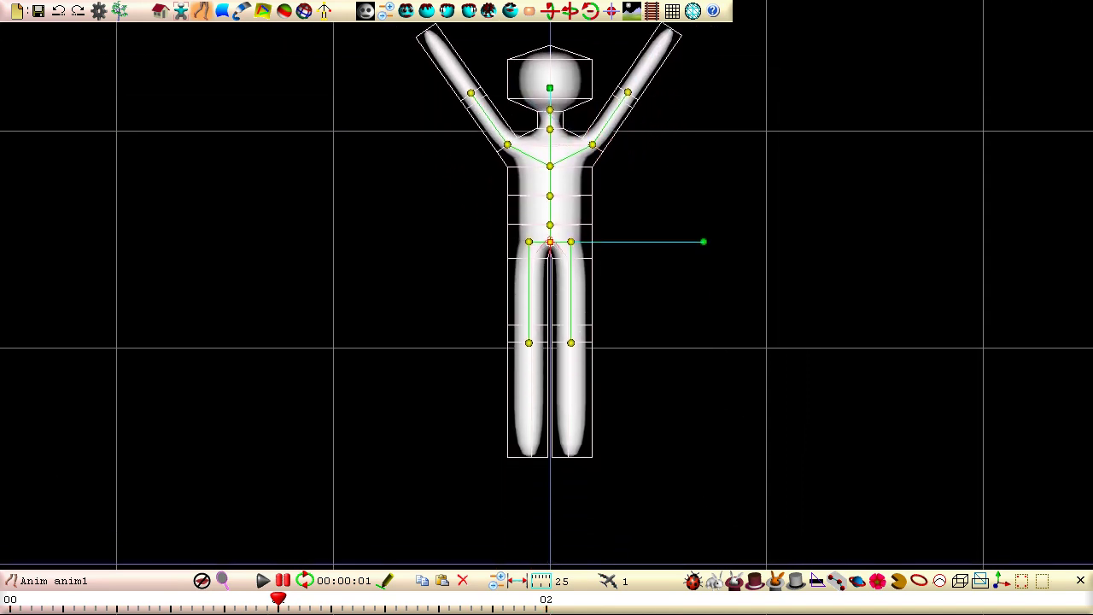
click(572, 242)
drag(722, 239, 709, 154)
click(529, 242)
drag(684, 240, 673, 267)
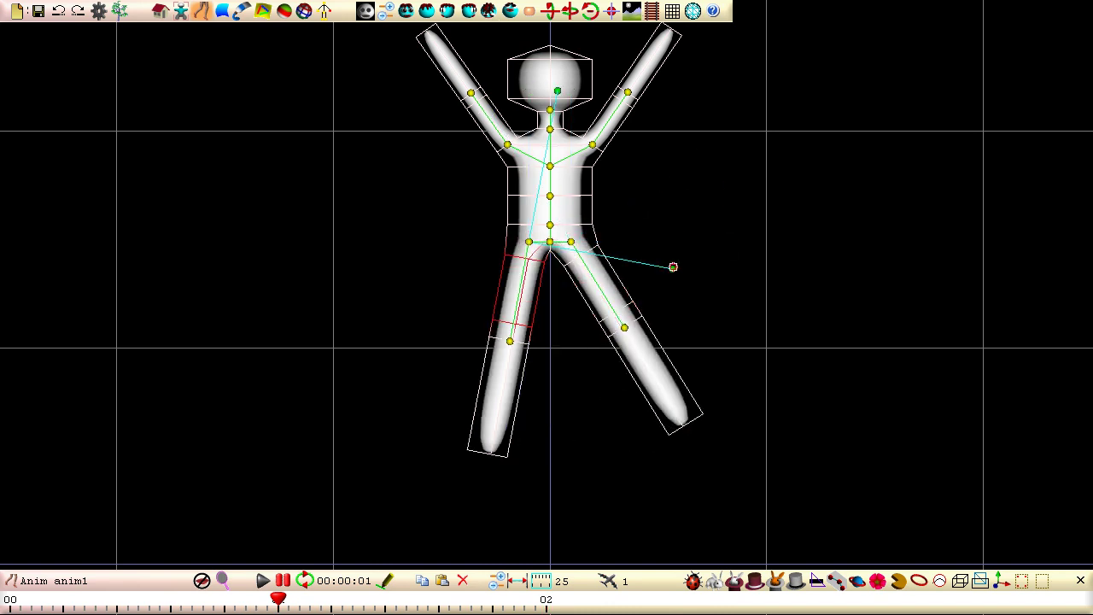
Lower the left arm beside the body at time 0 and copy that pose to the 2-second mark.
drag(280, 600, 10, 602)
click(593, 253)
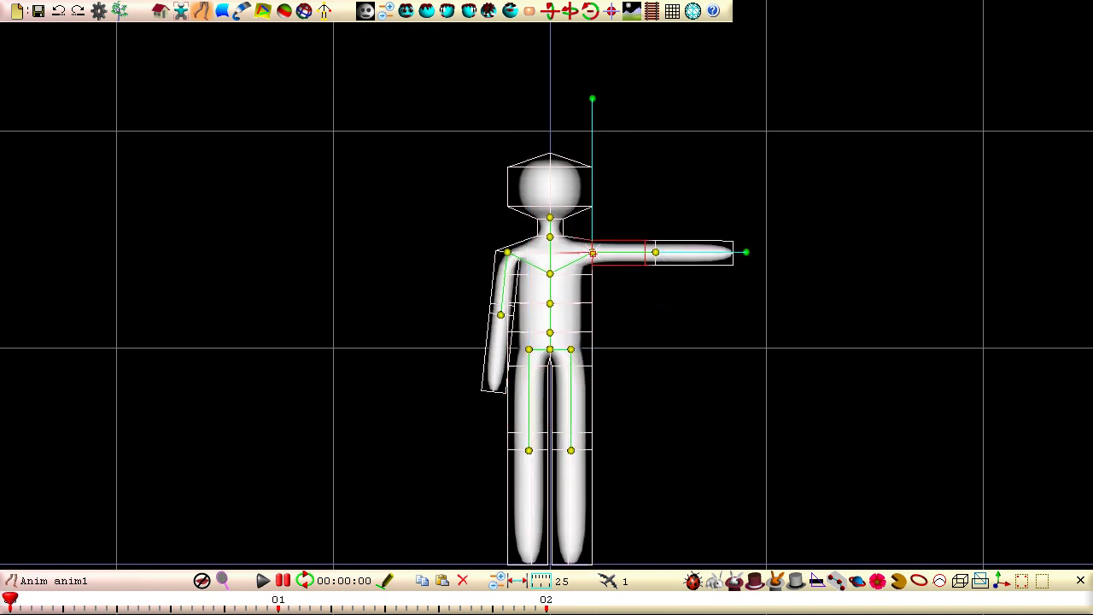
drag(592, 99, 744, 236)
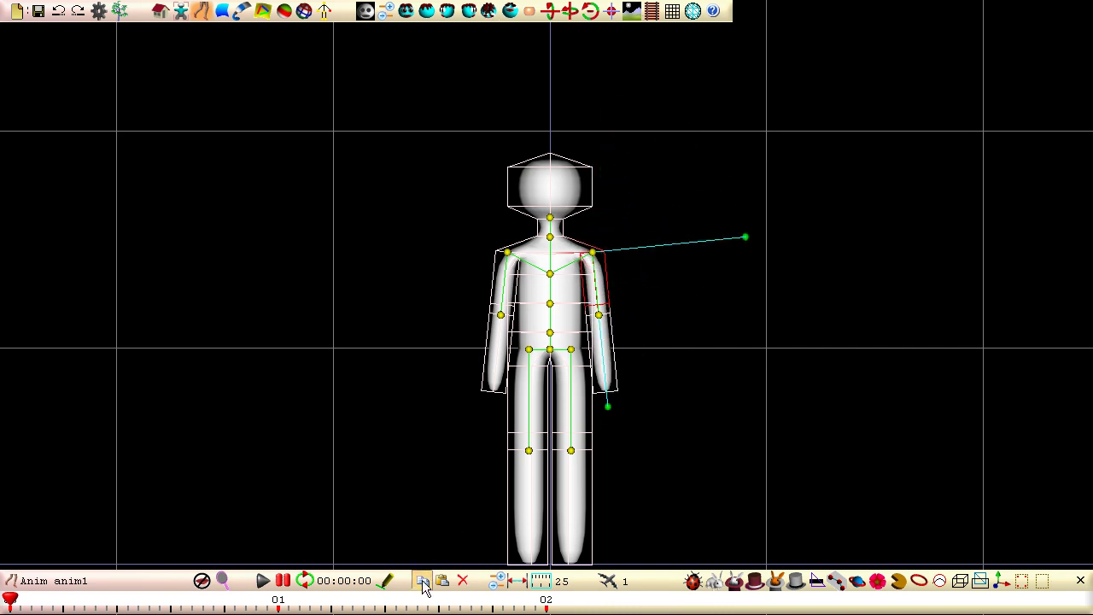
drag(10, 600, 547, 602)
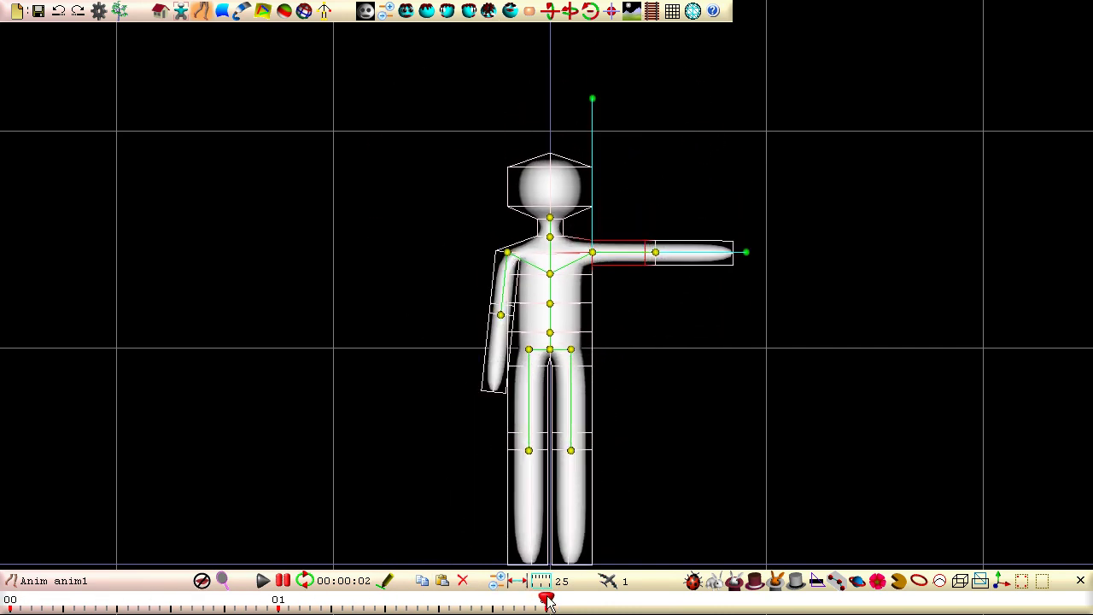
click(442, 580)
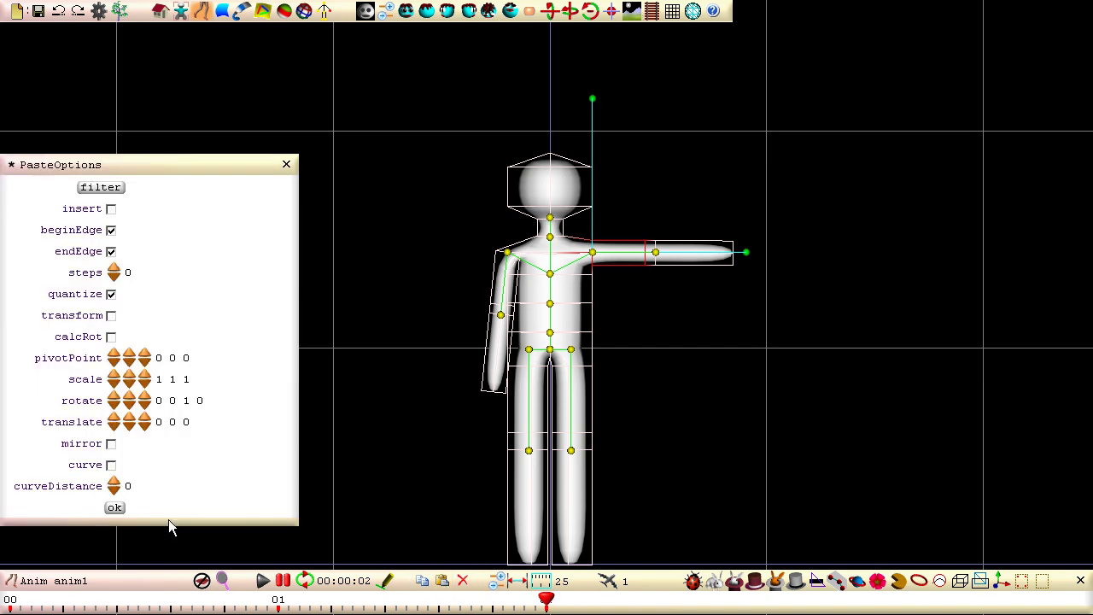
click(114, 509)
Play back the jumping-jack animation and scrub through its in-between frames.
click(263, 580)
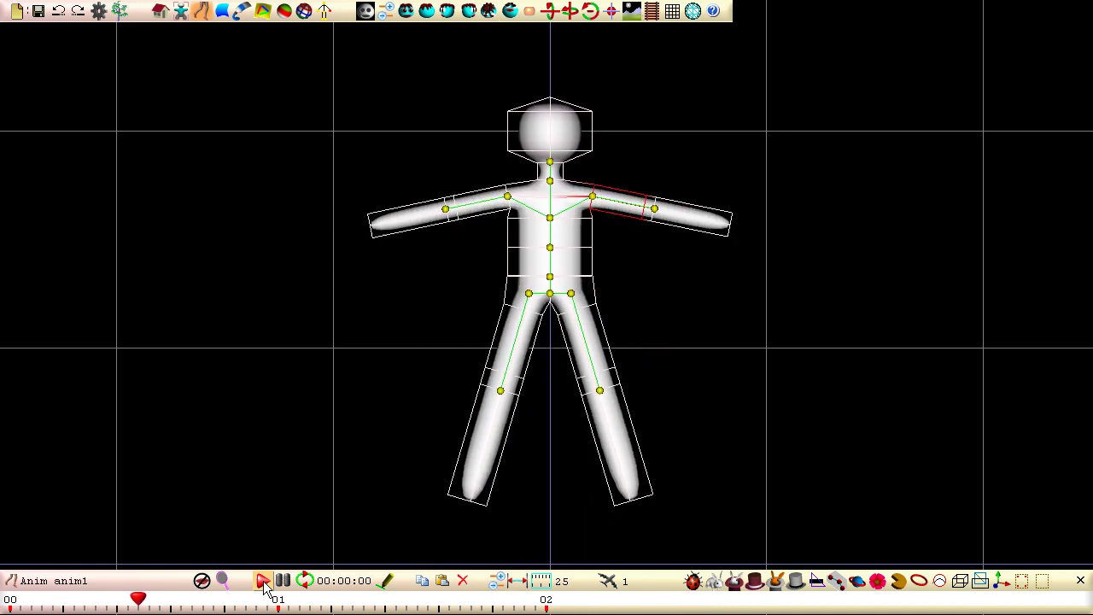
click(282, 581)
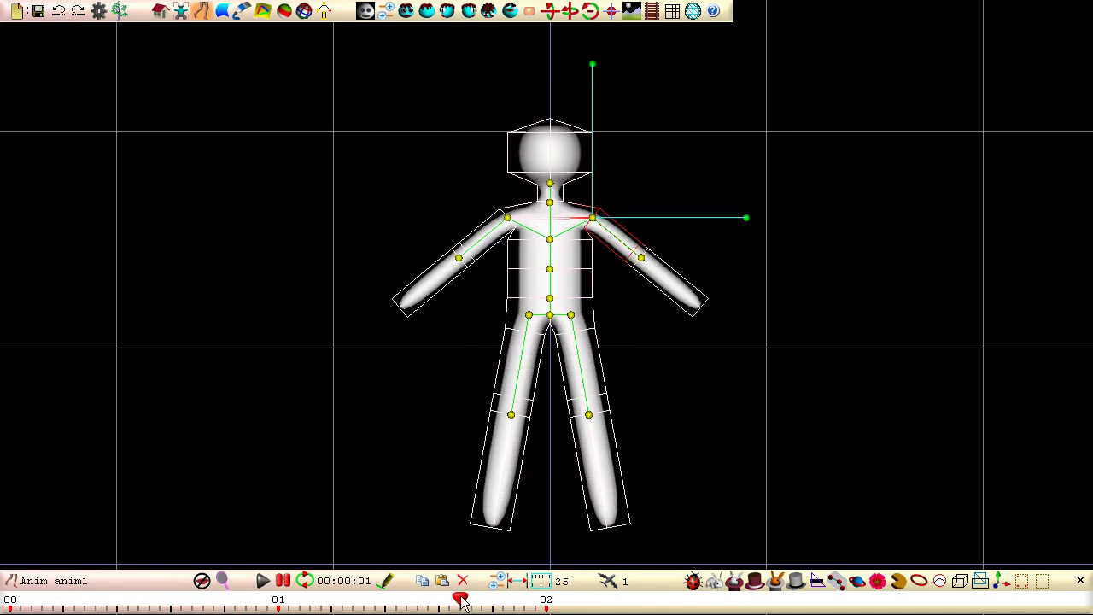
click(143, 602)
At time 0, tilt the whole figure about the pelvis in the side view so the upper body leans over.
click(10, 602)
click(549, 350)
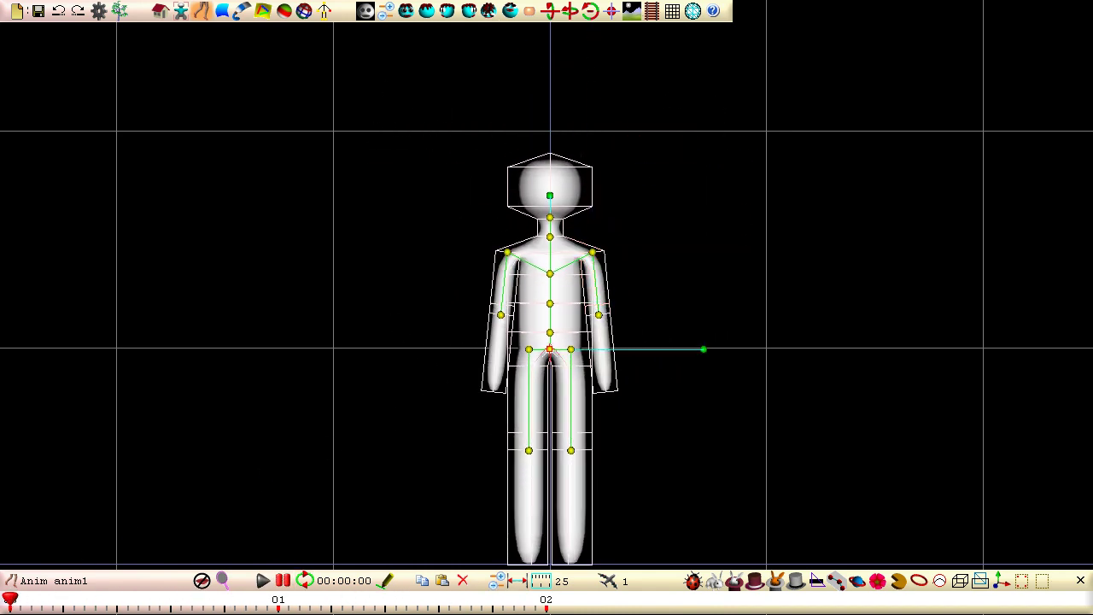
click(448, 11)
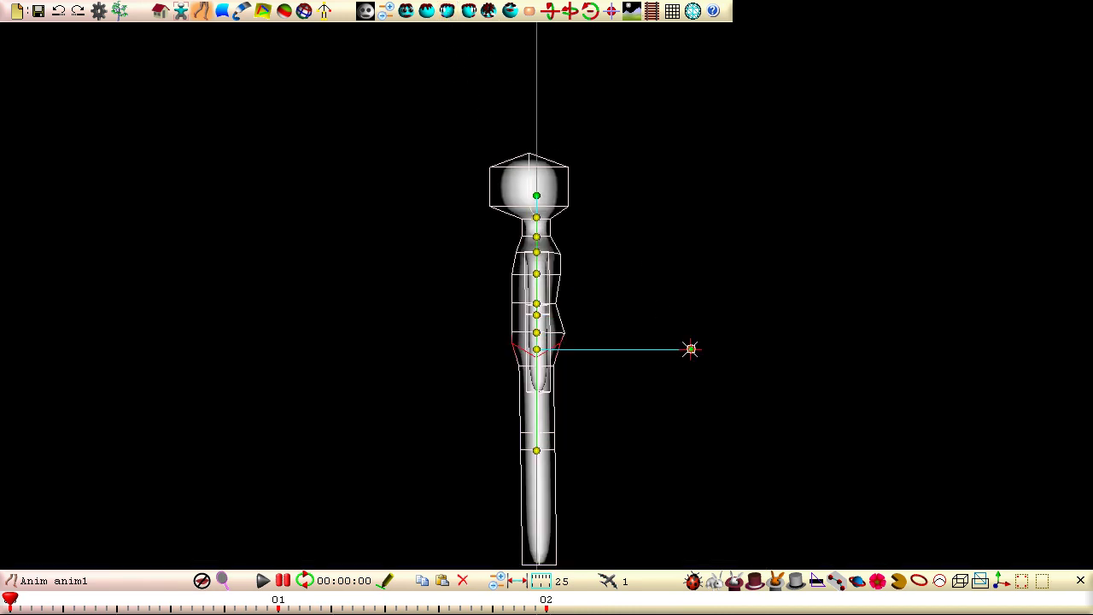
drag(690, 347, 690, 319)
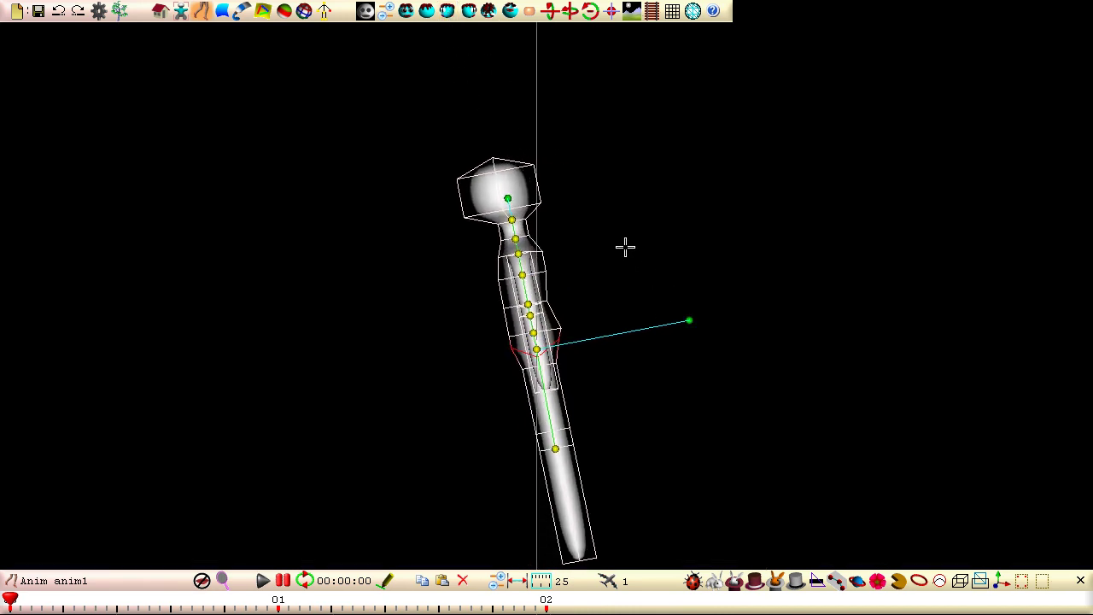
At time 0, bend both legs at the hips and knees and lower the whole figure by the pelvis into a crouch.
middle_drag(625, 247, 998, 446)
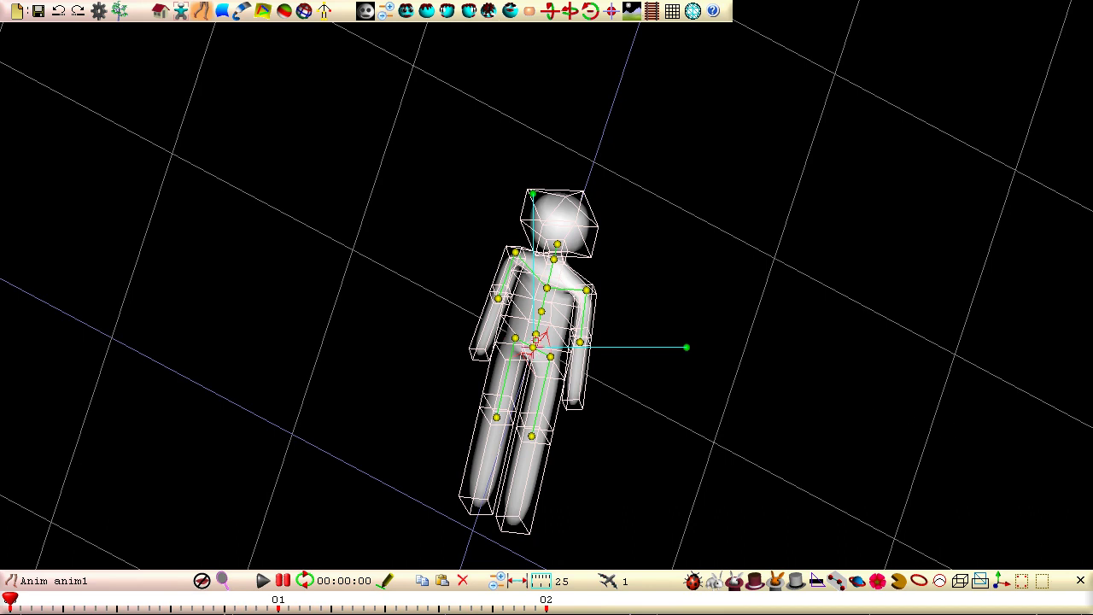
click(515, 337)
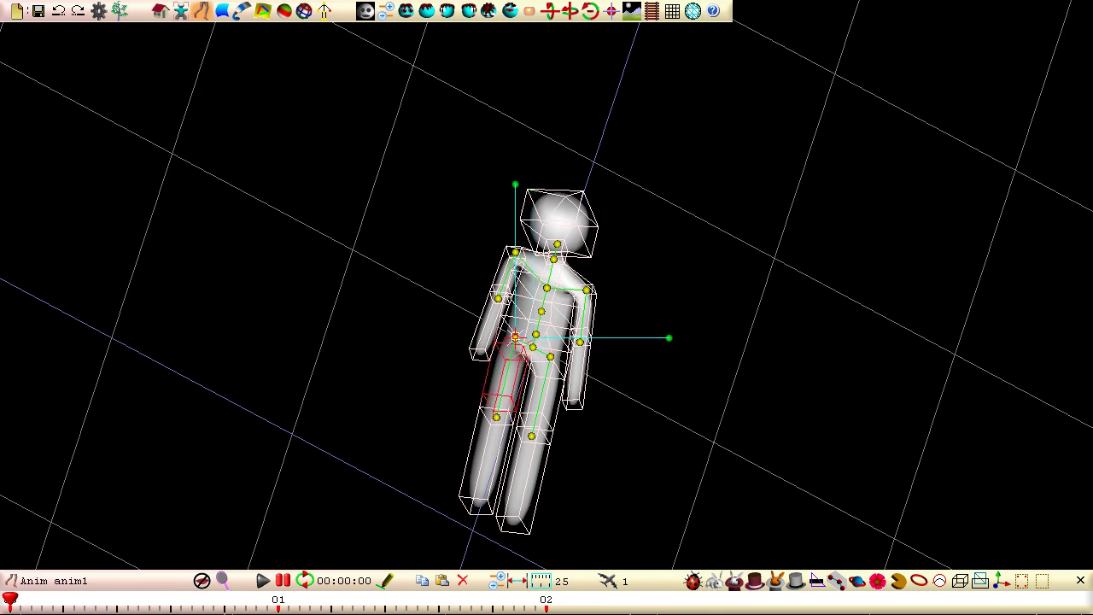
click(448, 11)
drag(690, 348, 325, 393)
click(493, 427)
click(536, 349)
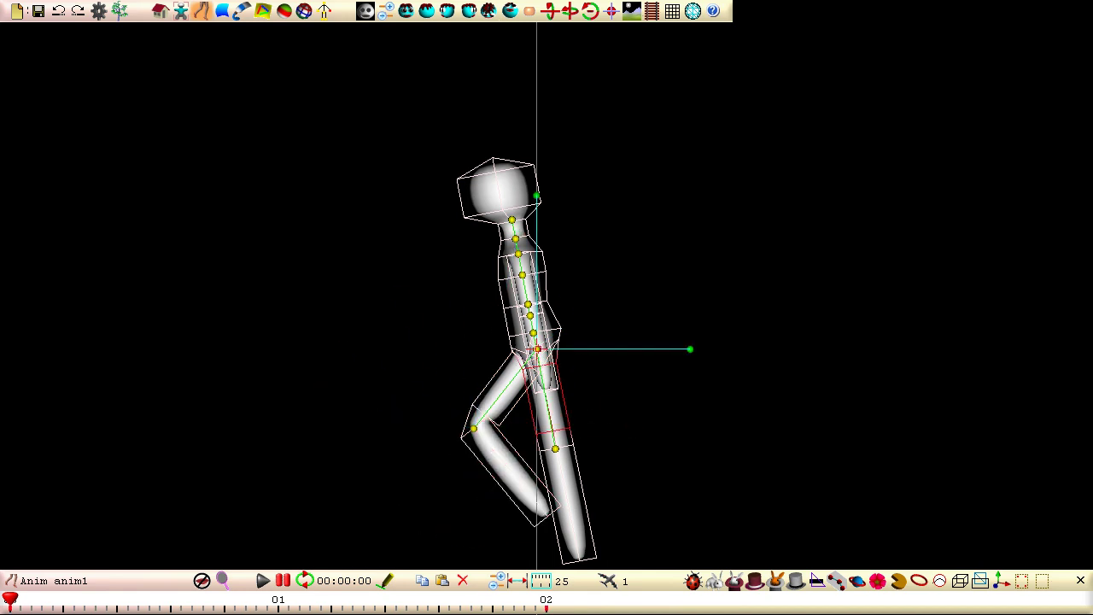
drag(690, 347, 322, 395)
click(473, 427)
click(405, 11)
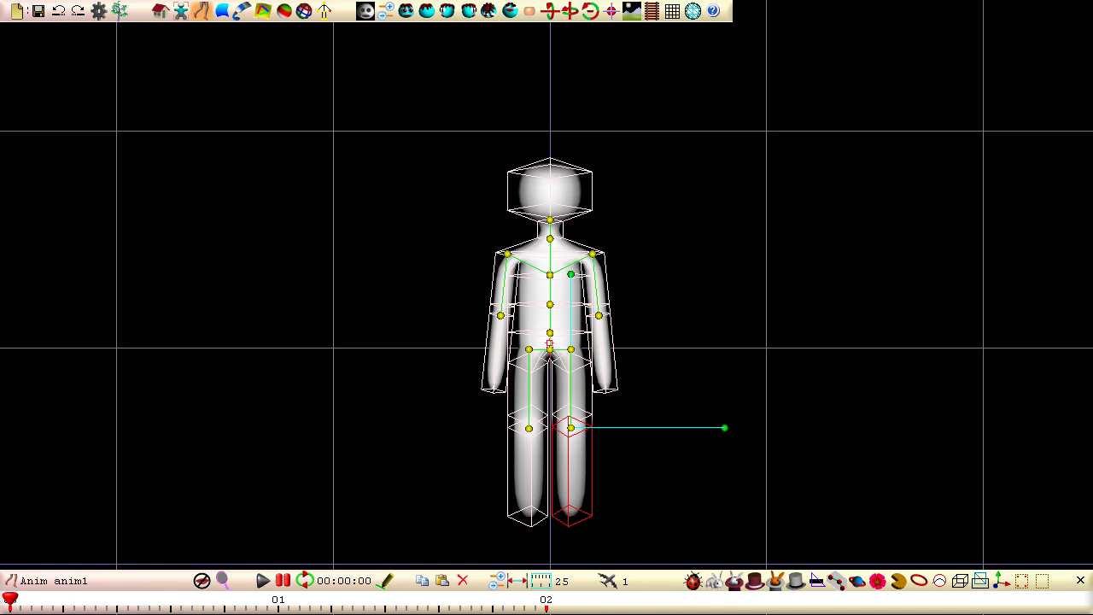
drag(550, 394, 550, 396)
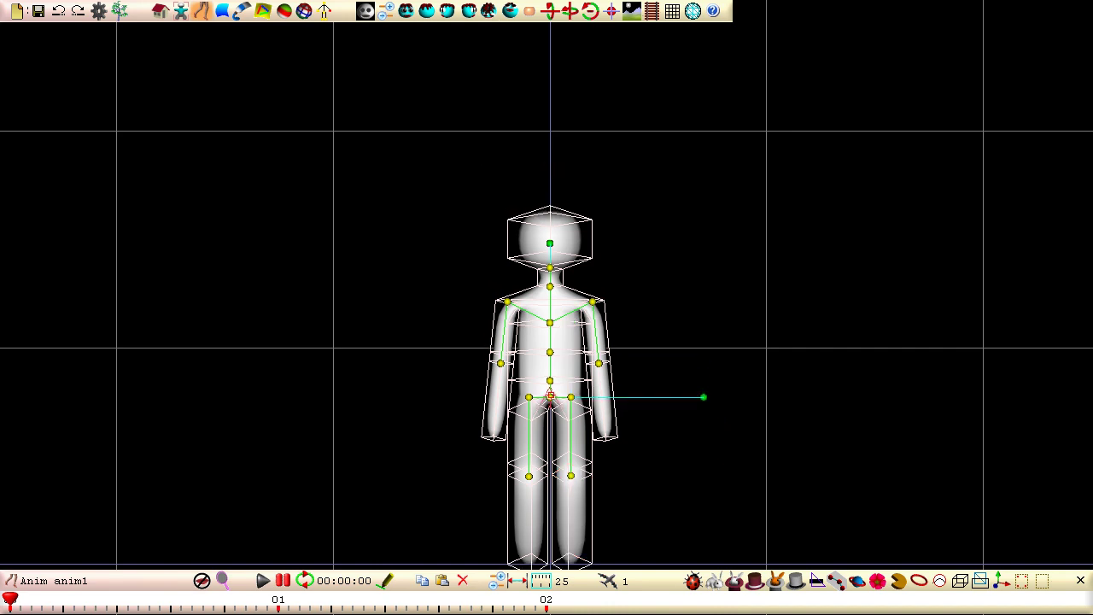
At time 0, swing both upper arms behind the body in the side view and bend both forearms forward at the elbows.
click(507, 301)
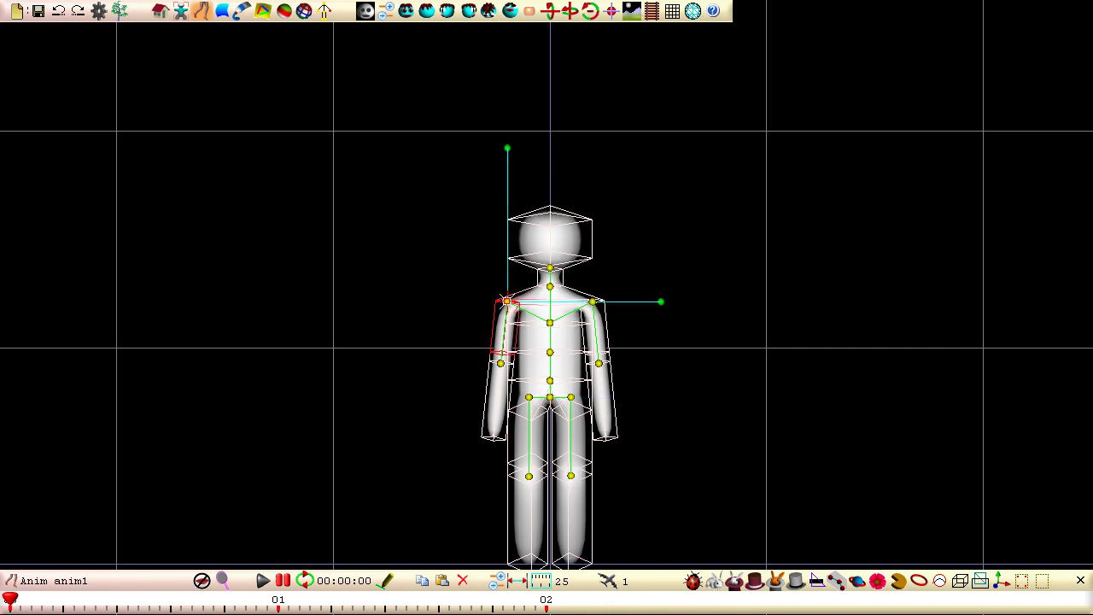
click(447, 11)
drag(672, 303, 660, 220)
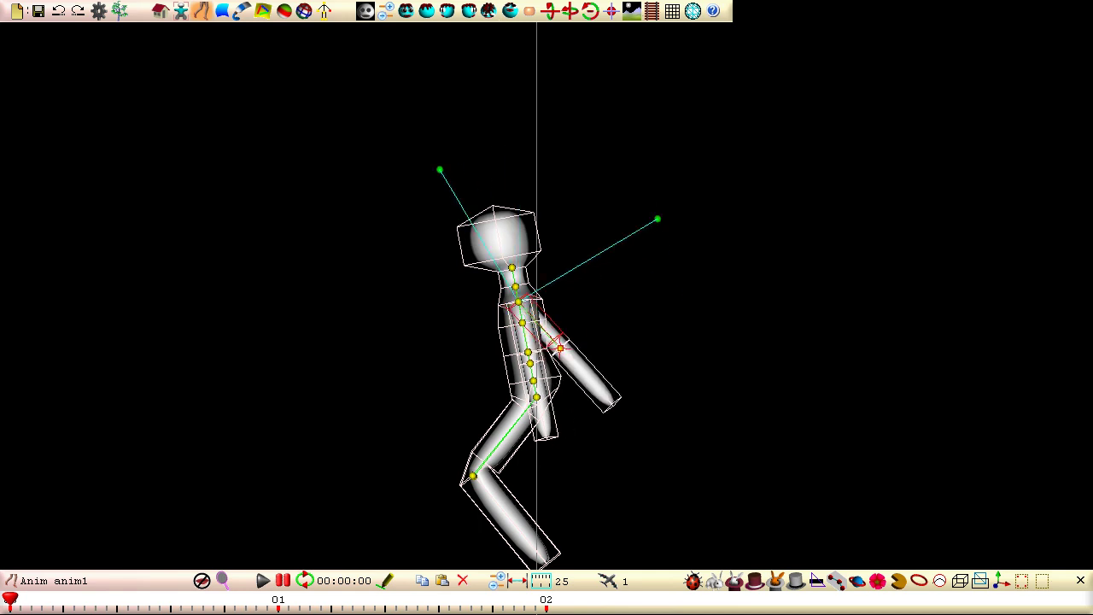
click(560, 348)
drag(712, 349, 624, 439)
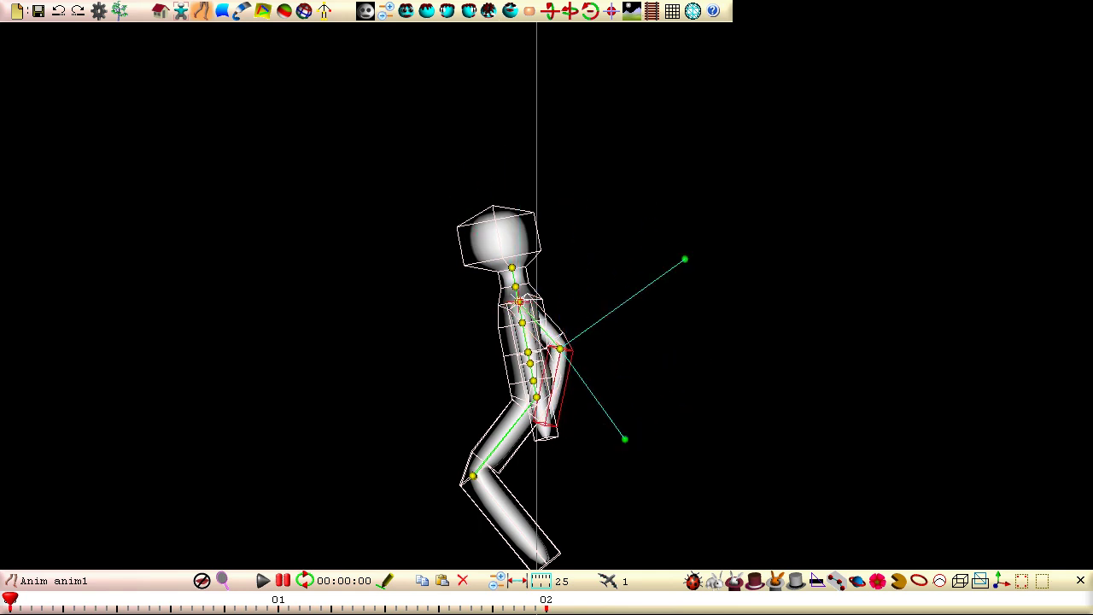
click(519, 301)
drag(671, 302, 657, 219)
click(561, 349)
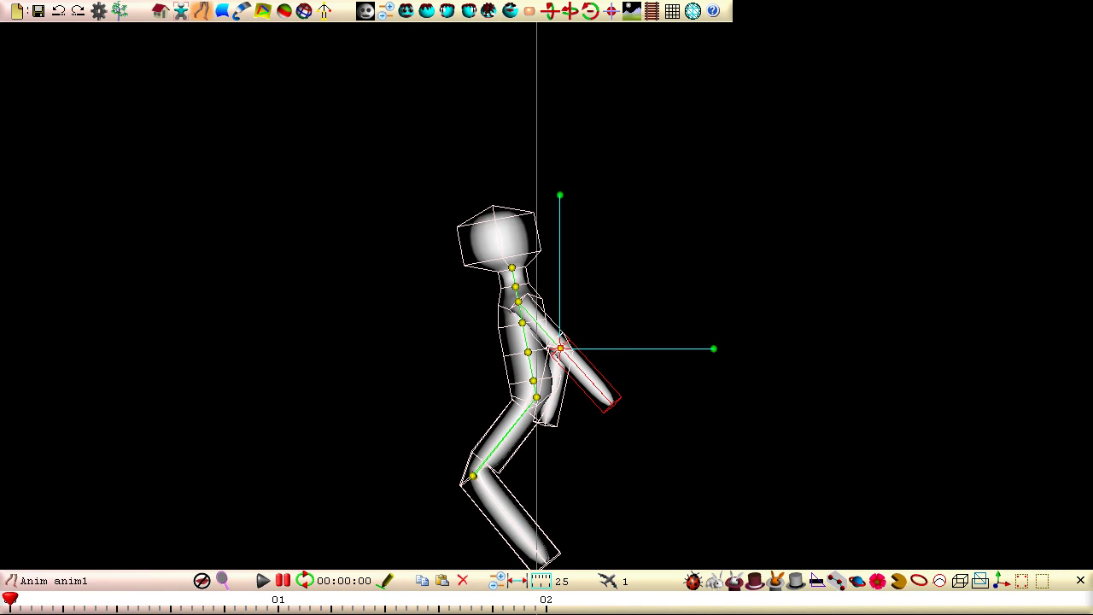
drag(714, 348, 624, 439)
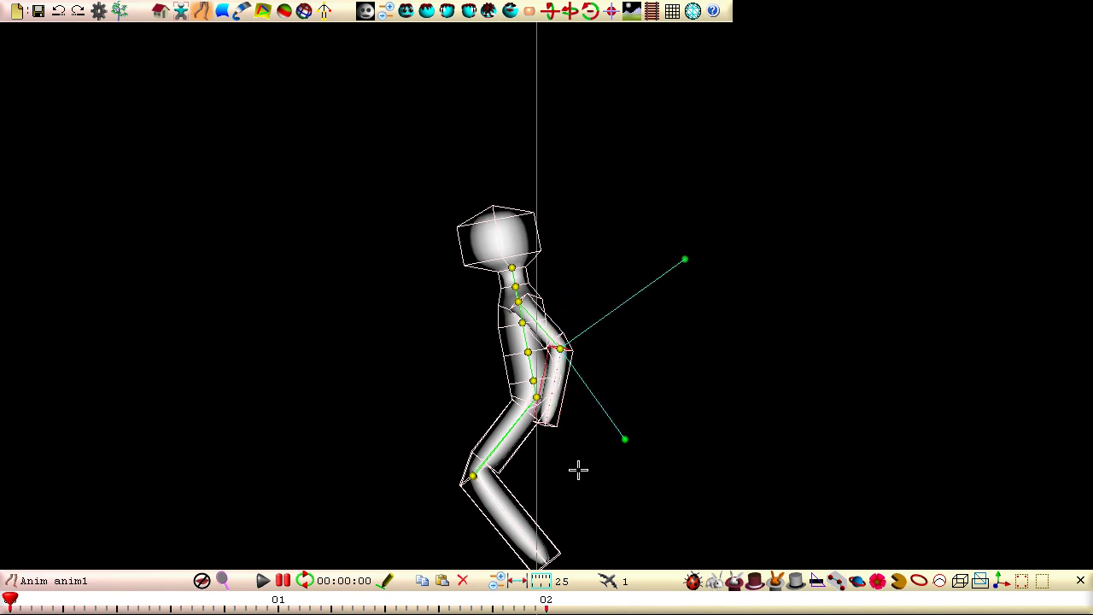
Copy the crouching pose from time 0 to the 2-second mark.
click(422, 582)
drag(10, 602, 548, 603)
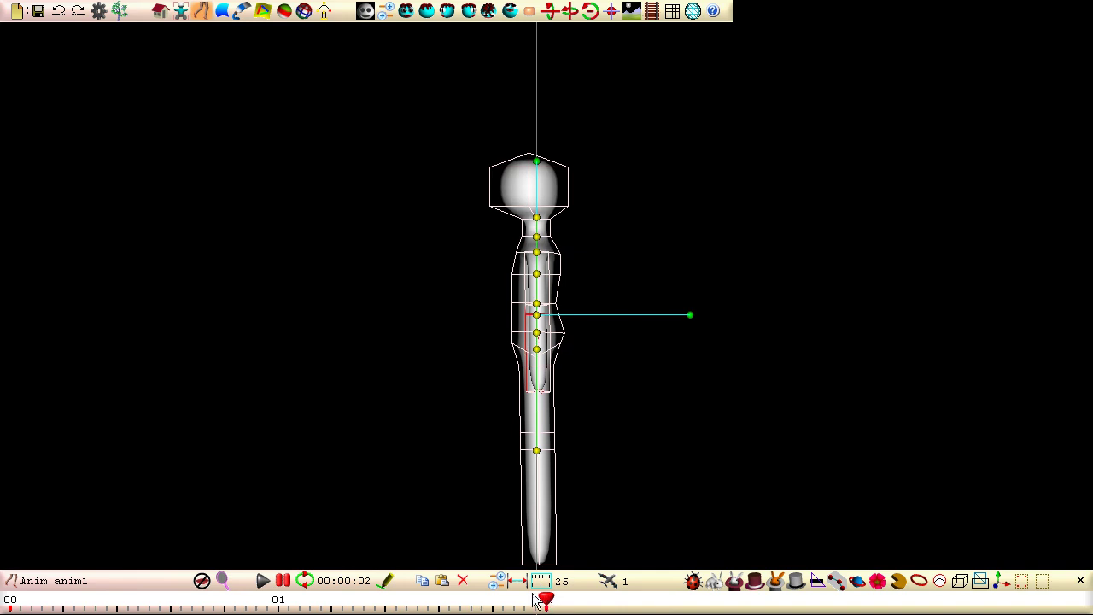
click(442, 582)
click(115, 509)
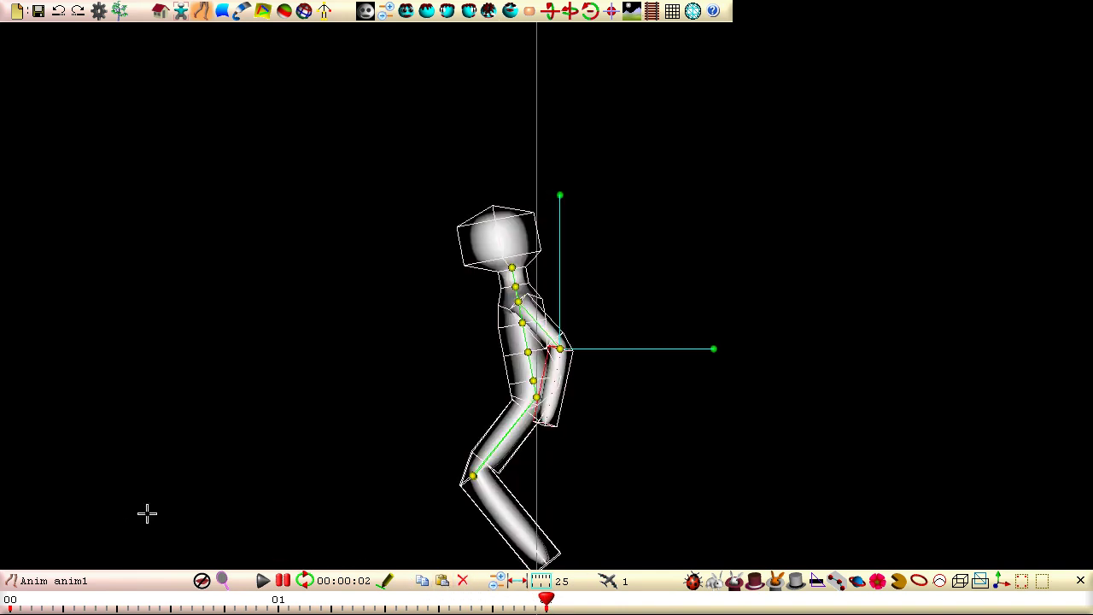
At 1 second, rotate both lower legs at the knees so they line up straight with the thighs.
drag(548, 602, 279, 602)
middle_drag(340, 253, 753, 306)
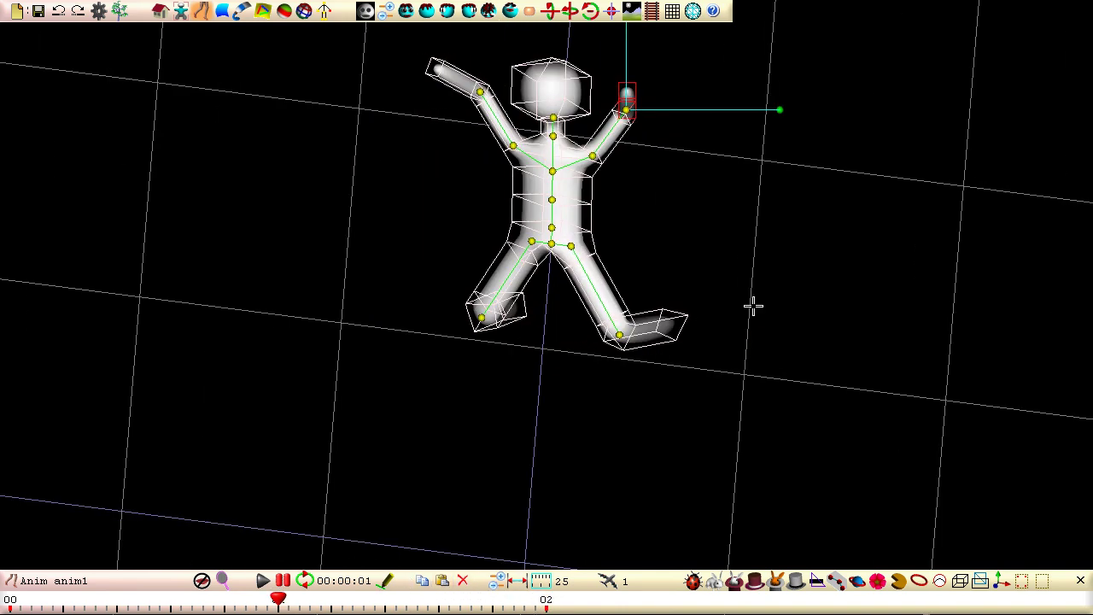
click(619, 335)
middle_drag(844, 252, 501, 388)
drag(729, 351, 637, 467)
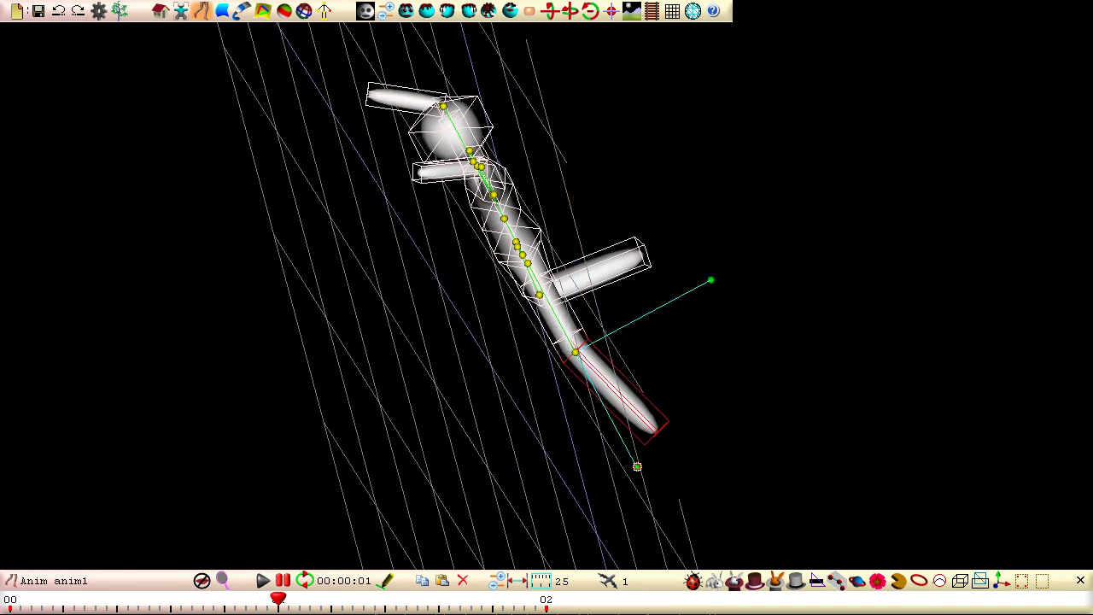
drag(402, 325, 913, 381)
middle_drag(436, 123, 680, 332)
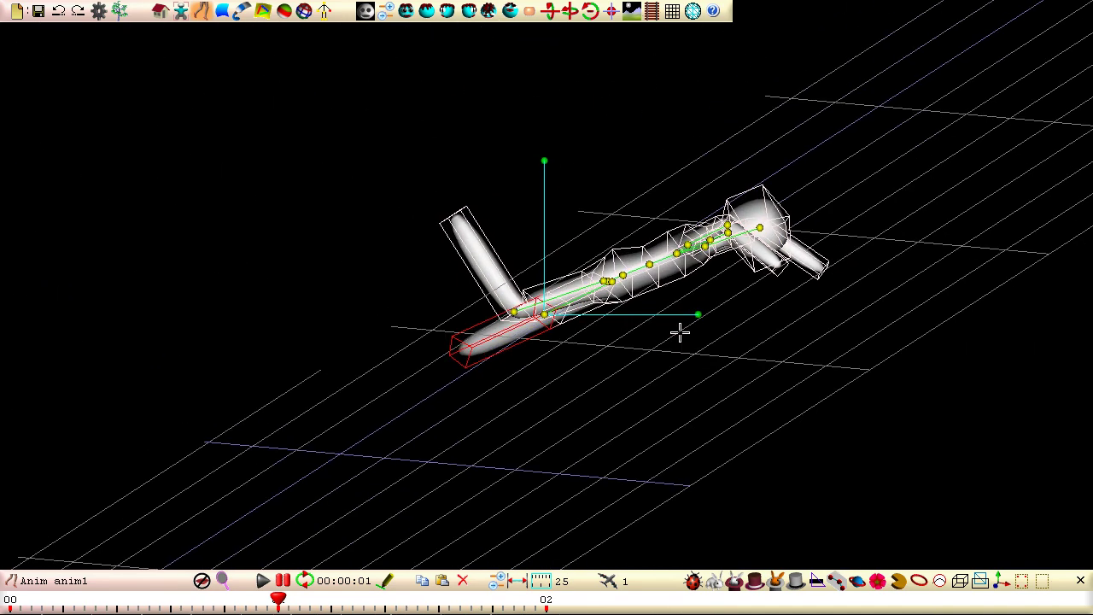
click(514, 310)
middle_drag(569, 169, 513, 241)
drag(657, 324, 536, 176)
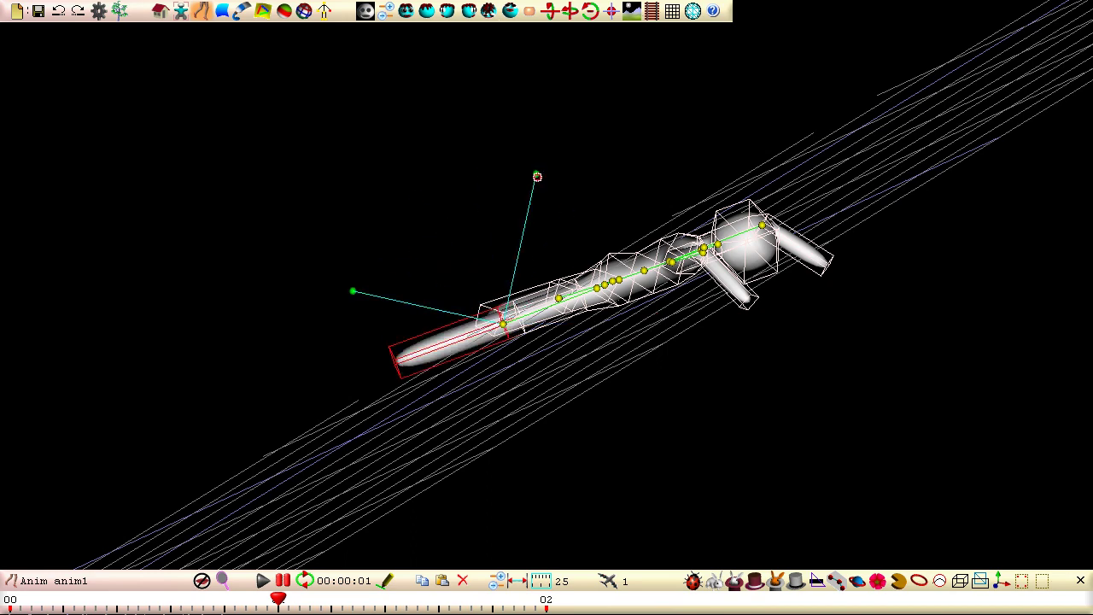
At 1 second, rotate both forearms at the elbows so they line up straight with the raised upper arms.
middle_drag(754, 388, 338, 118)
middle_drag(536, 417, 578, 323)
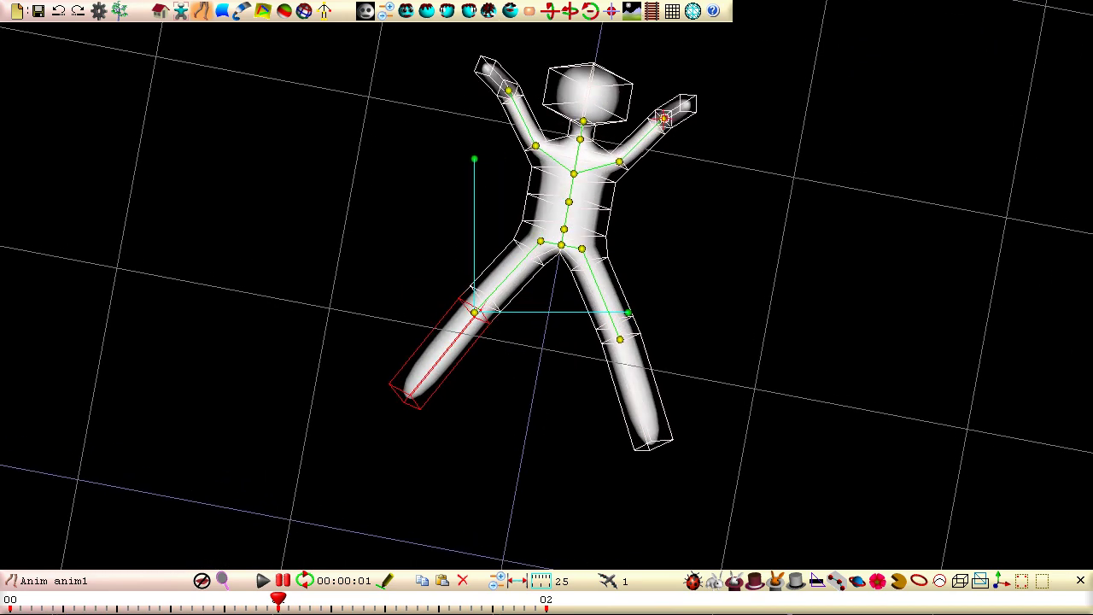
click(661, 119)
drag(900, 191, 471, 337)
middle_drag(686, 400, 649, 359)
click(393, 115)
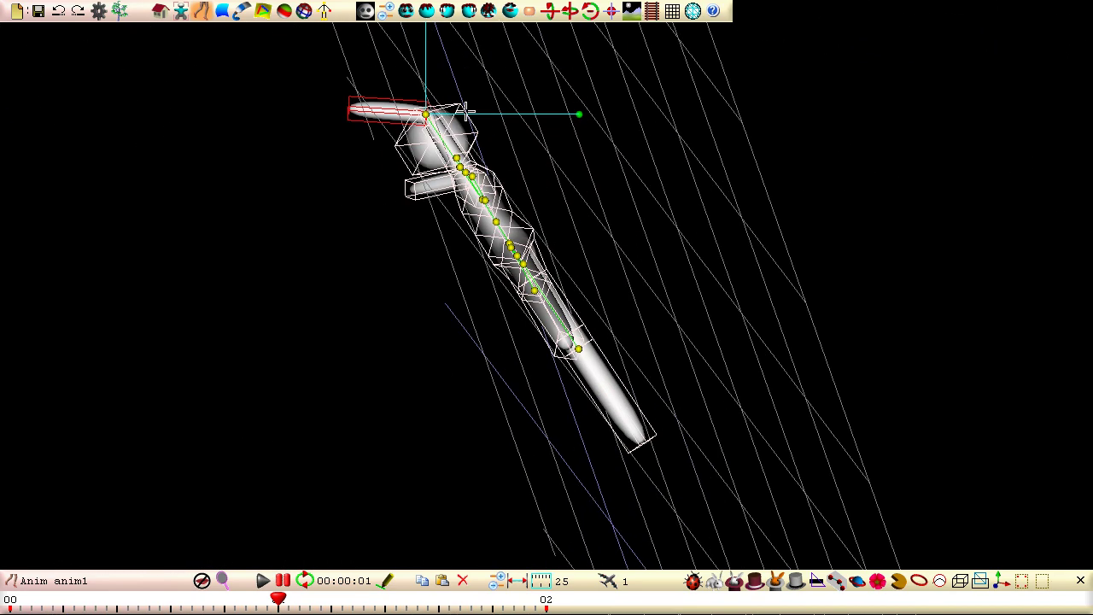
drag(579, 112, 510, 233)
middle_drag(536, 141, 987, 116)
click(325, 187)
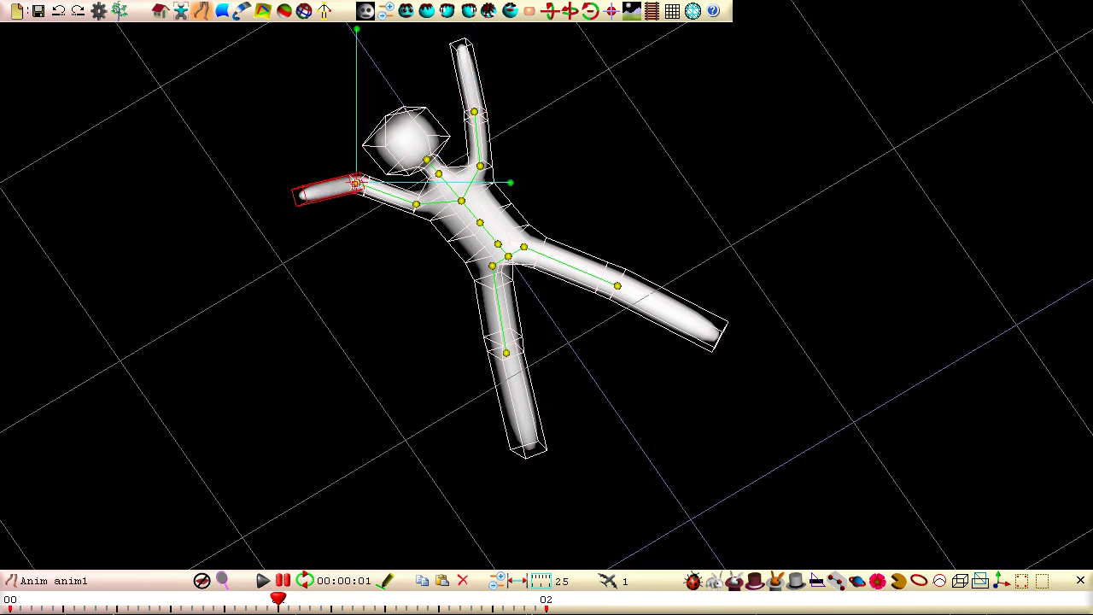
drag(287, 269, 803, 213)
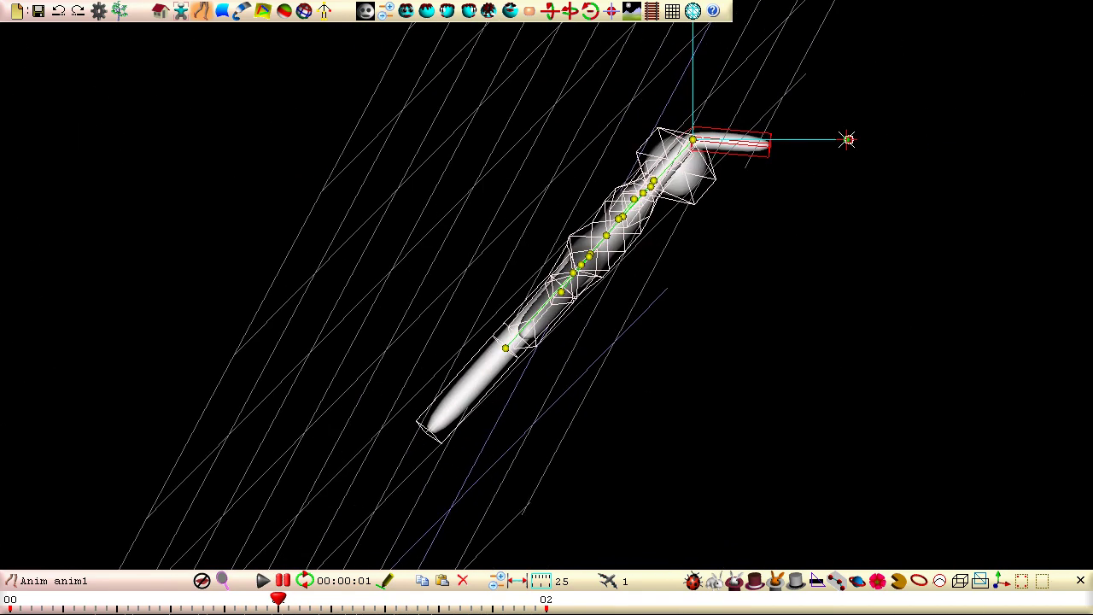
drag(849, 136, 778, 30)
drag(922, 171, 316, 365)
drag(549, 463, 483, 163)
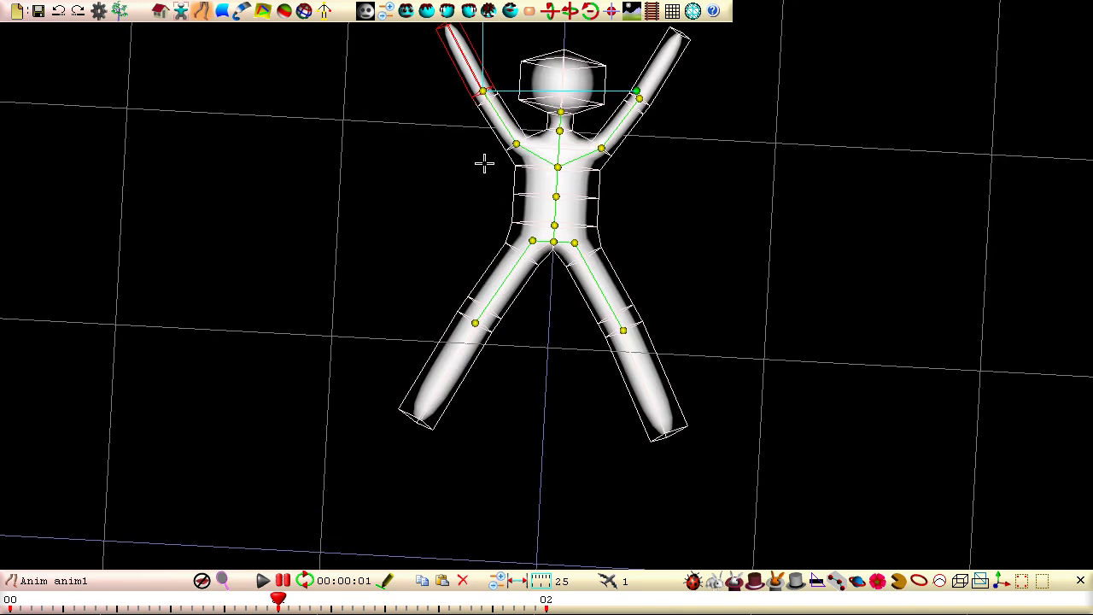
At 1 second, arch the torso slightly backward in the side view by rotating each of the three spine joints.
click(447, 11)
click(534, 224)
drag(687, 225, 687, 236)
click(529, 196)
drag(683, 196, 683, 202)
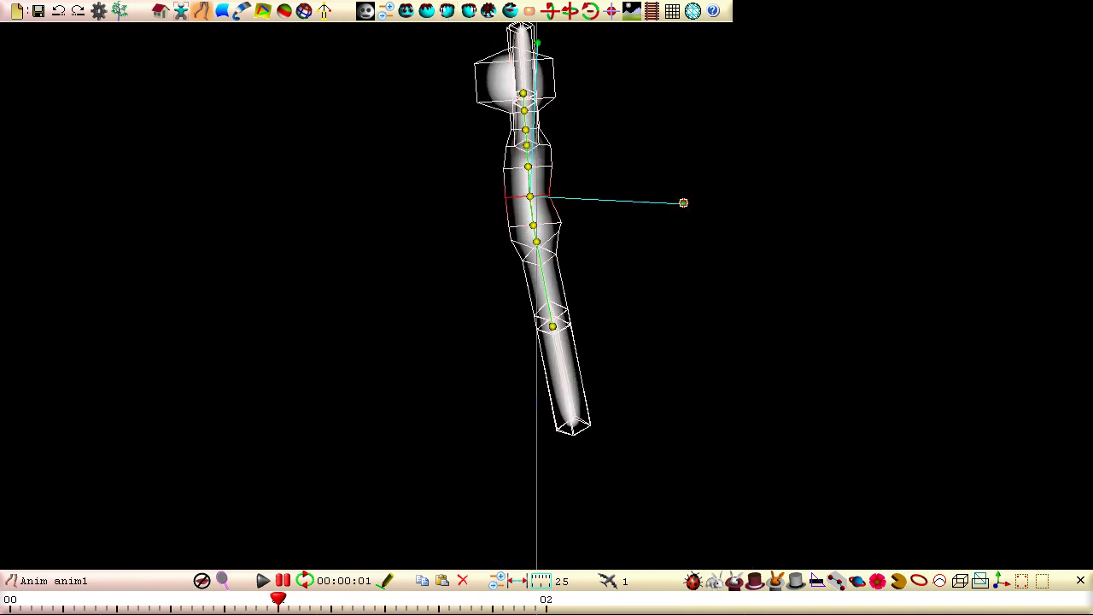
click(527, 166)
drag(674, 166, 676, 175)
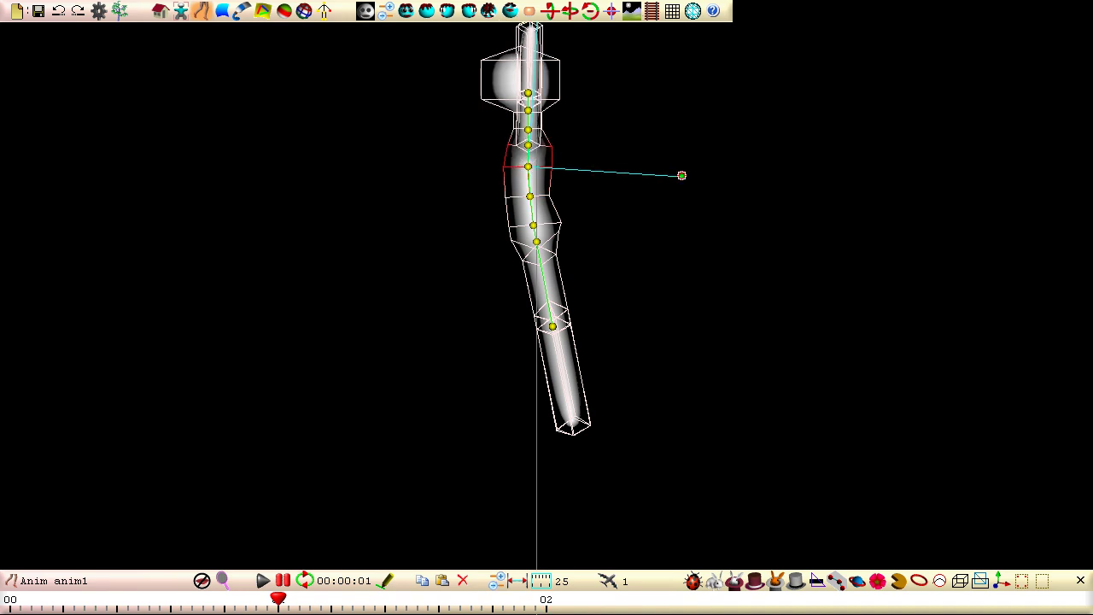
At 1 second, tilt the neck and head backward in the side view.
middle_drag(704, 121, 860, 153)
click(533, 130)
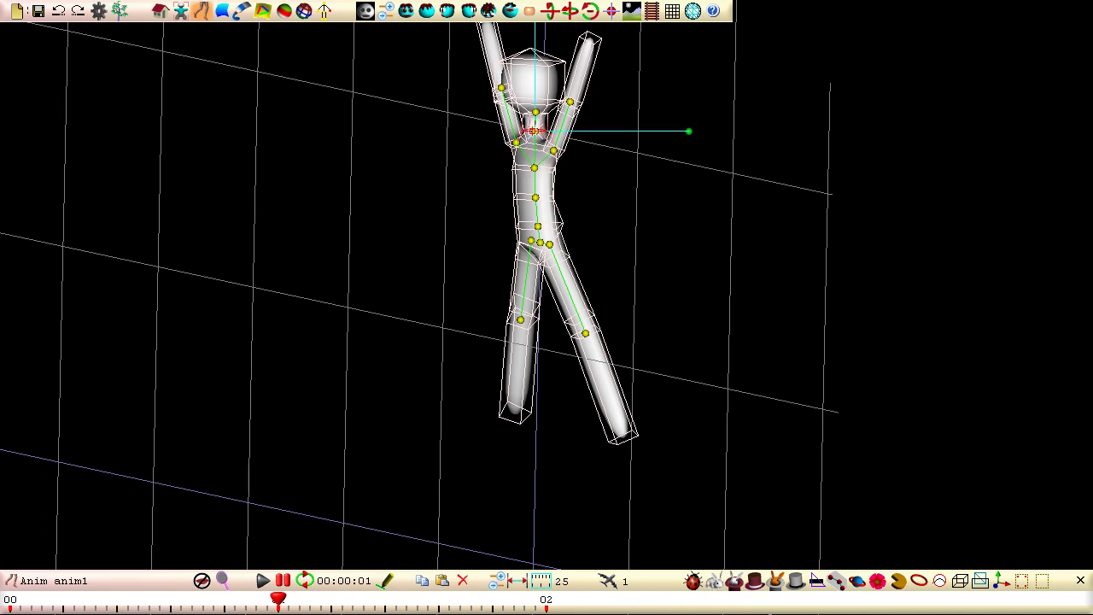
click(448, 11)
drag(688, 130, 683, 157)
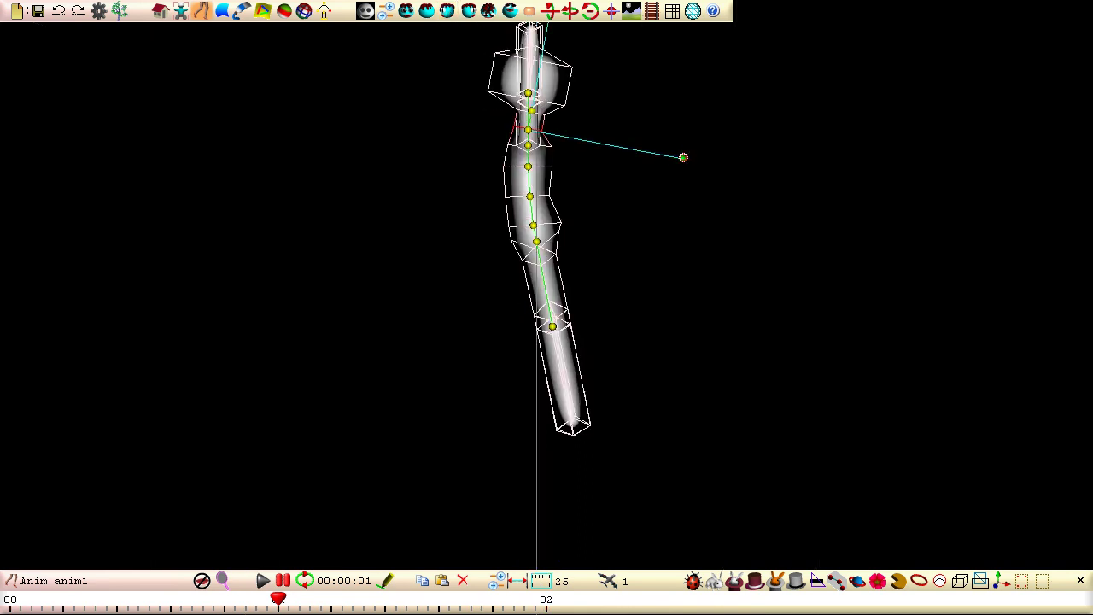
click(541, 113)
drag(686, 108, 686, 125)
Play back the animation and switch the displayed grid from the xy plane to the xz plane.
click(406, 11)
click(263, 580)
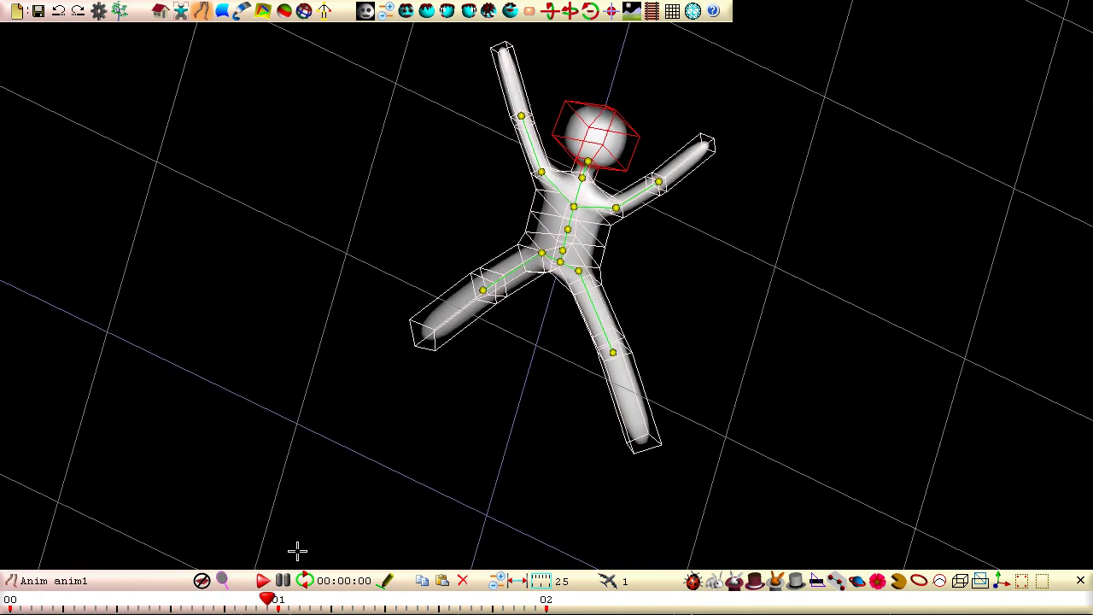
click(672, 11)
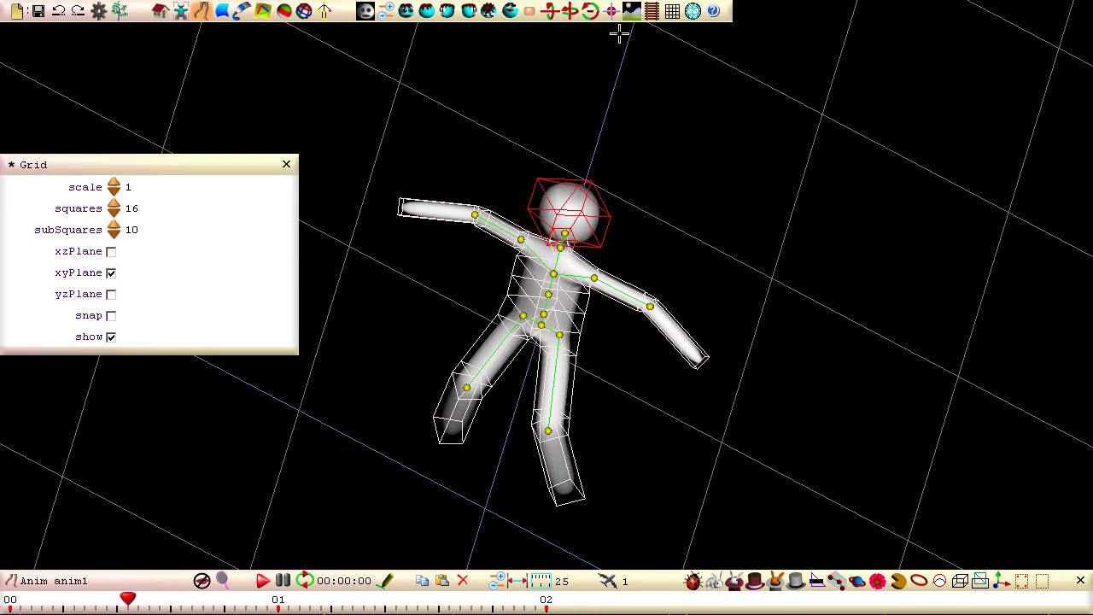
click(111, 251)
click(286, 164)
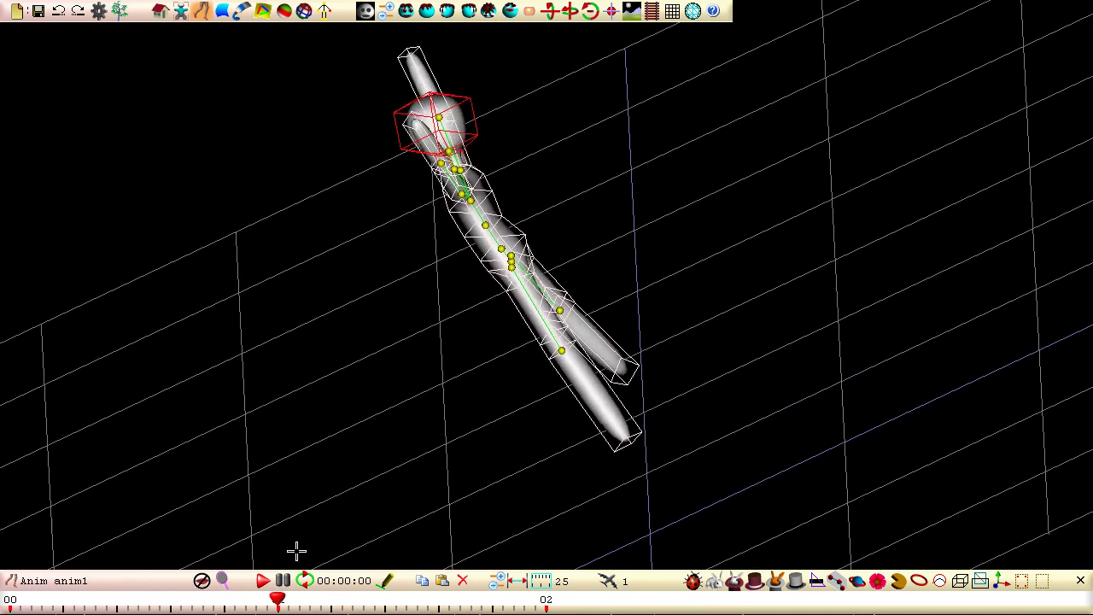
Raise the whole figure by the pelvis at about 0.8 and 1.2 seconds in the front view and play back the animation.
click(283, 581)
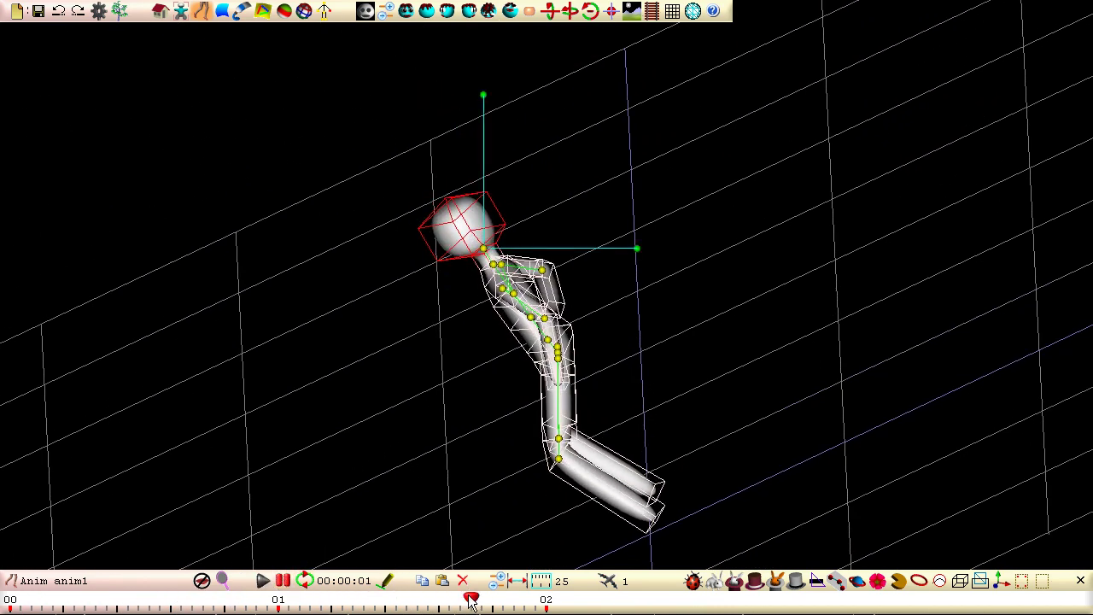
drag(473, 603, 226, 603)
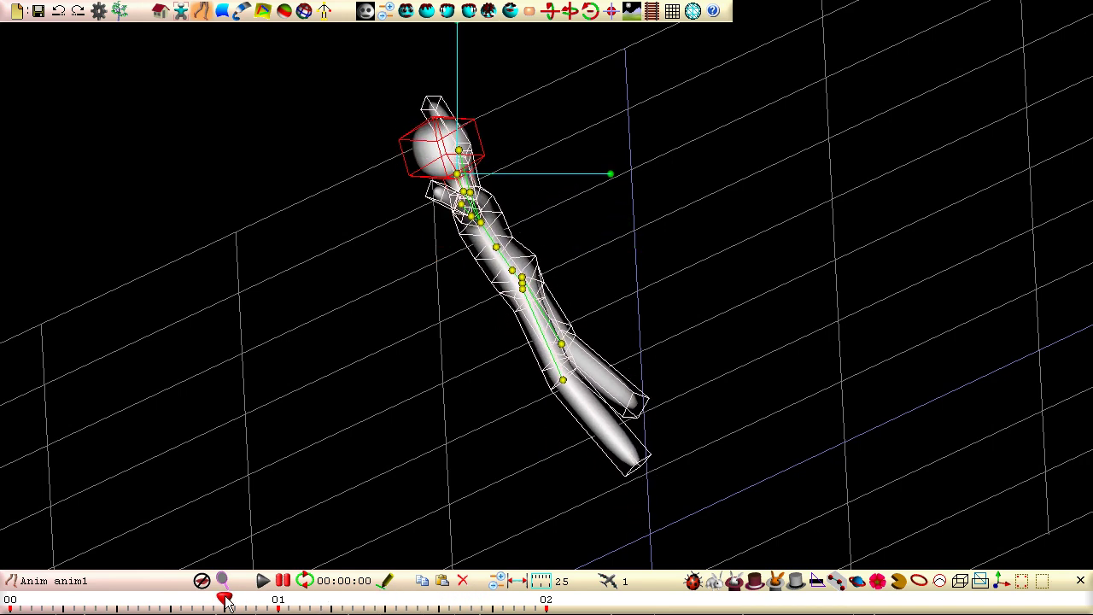
click(407, 13)
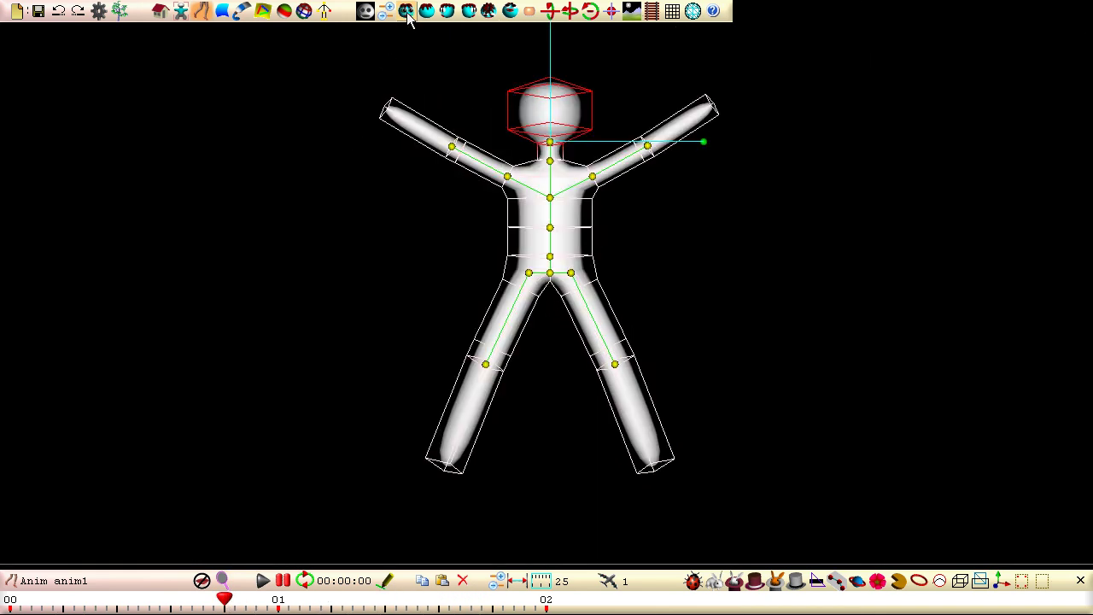
drag(549, 274, 548, 251)
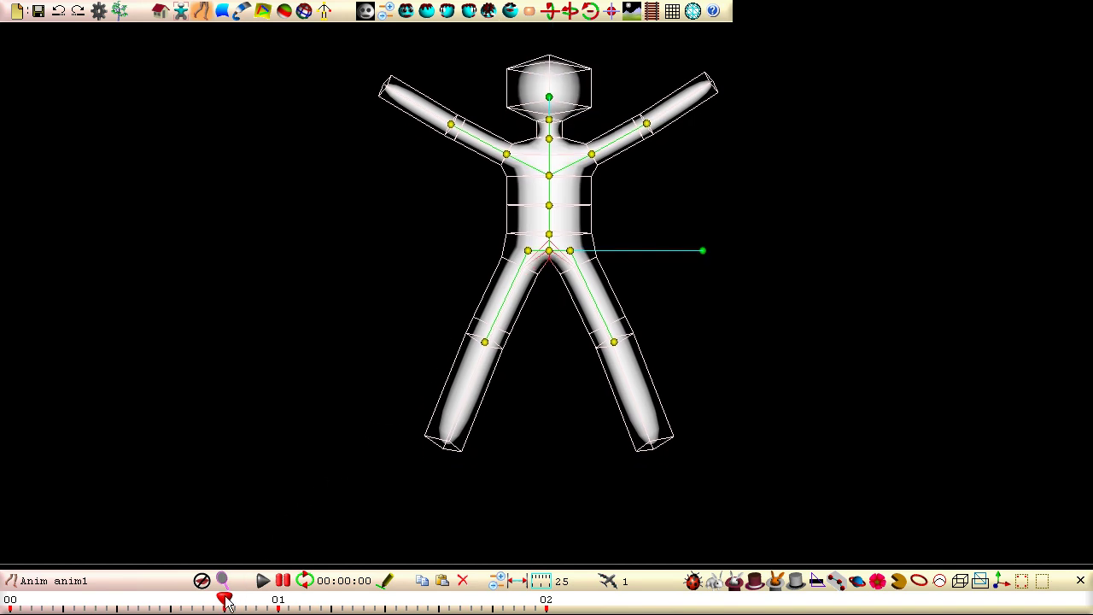
drag(226, 603, 334, 603)
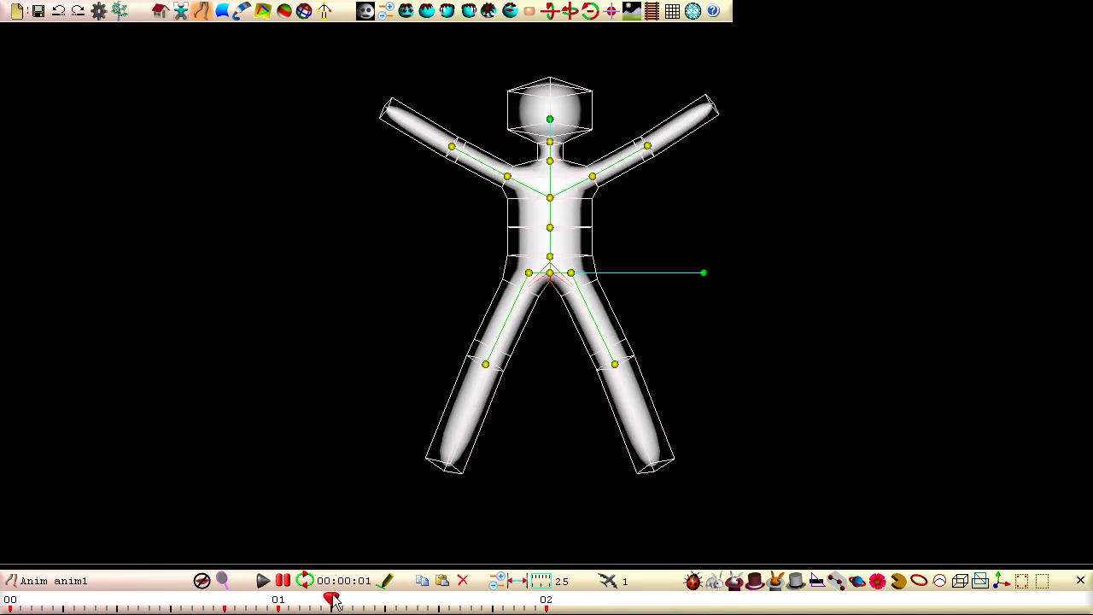
drag(549, 272, 550, 252)
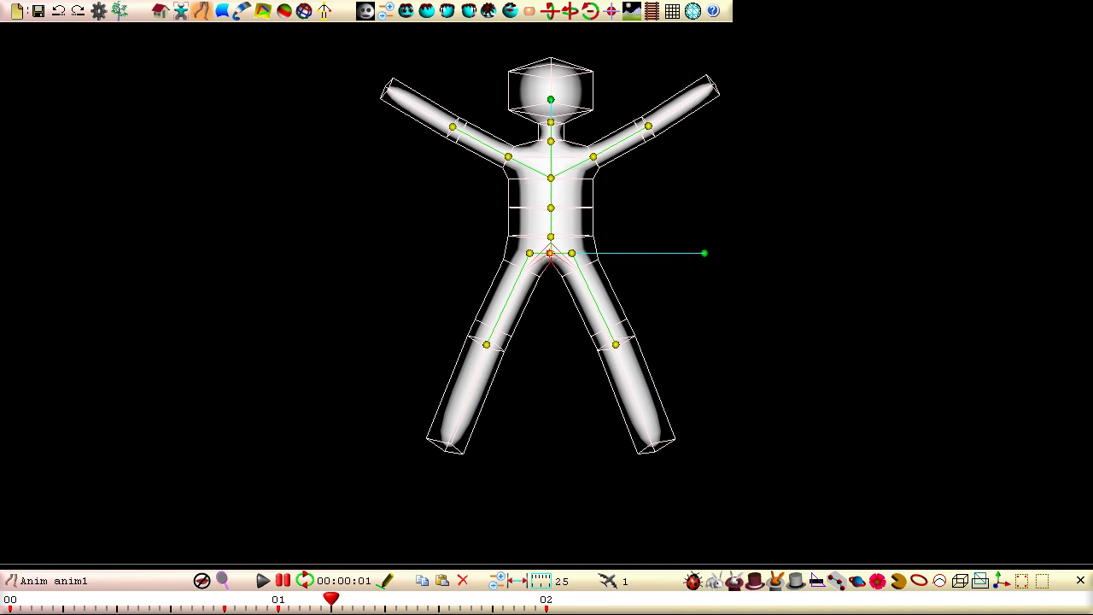
click(263, 581)
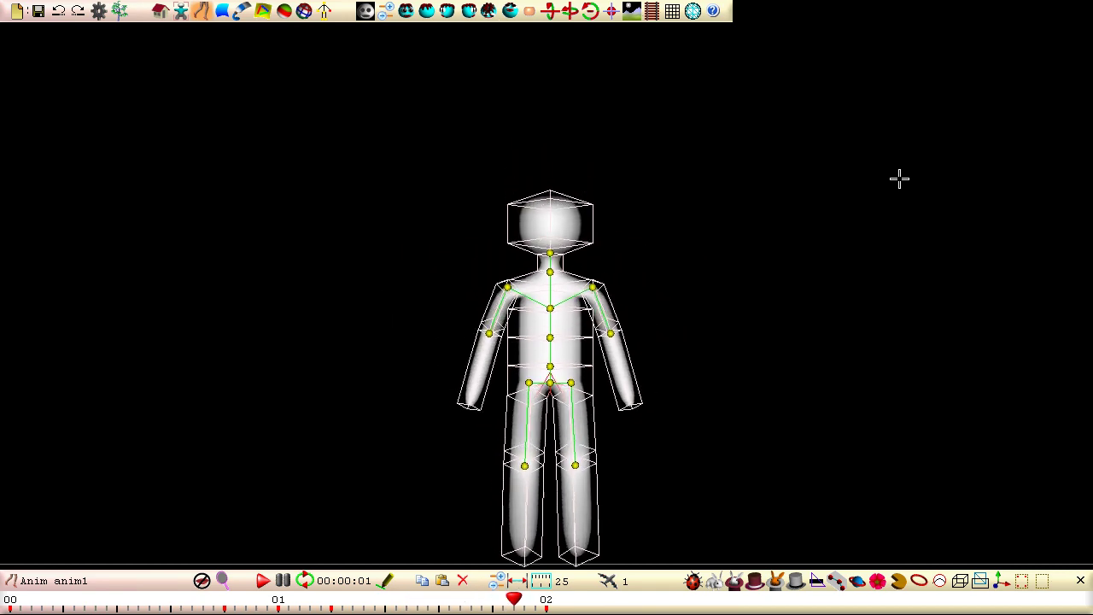